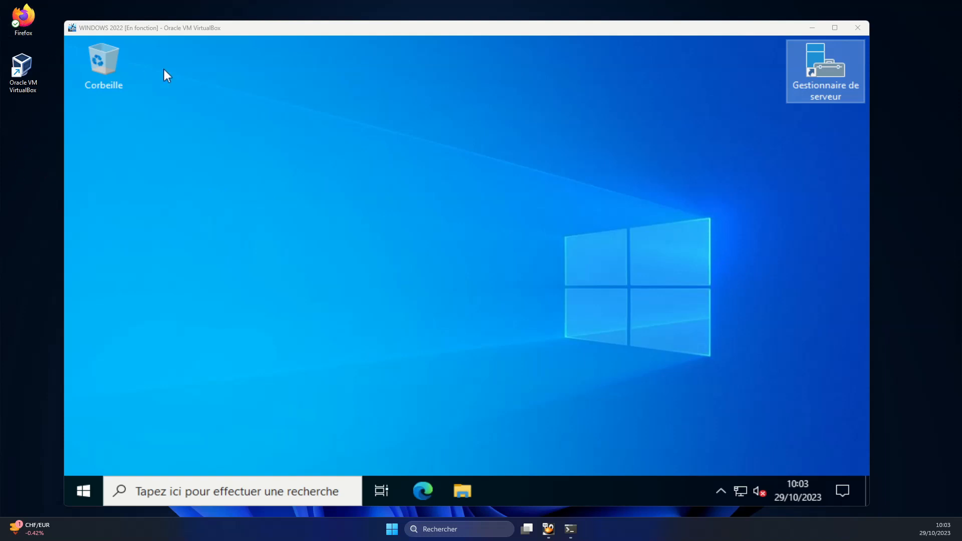
double_click(23, 18)
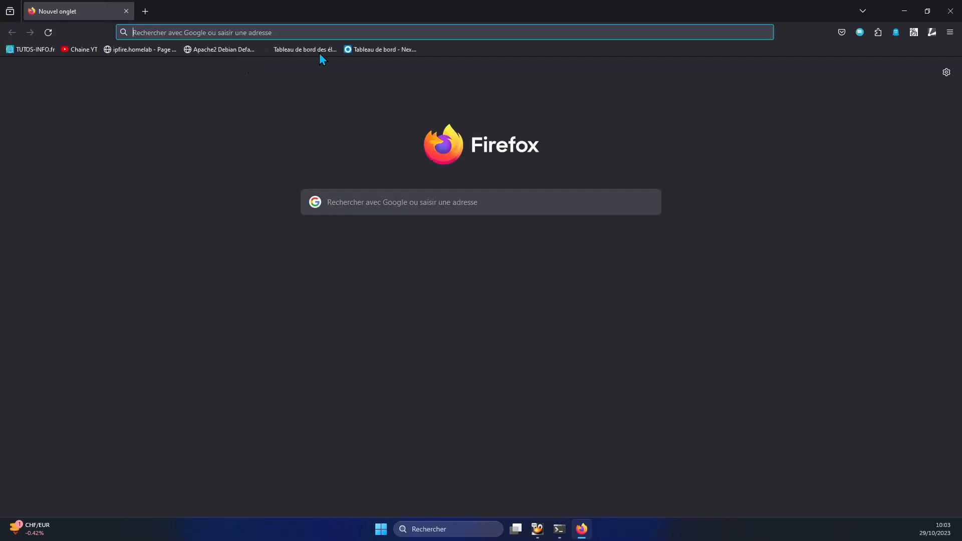
click(374, 50)
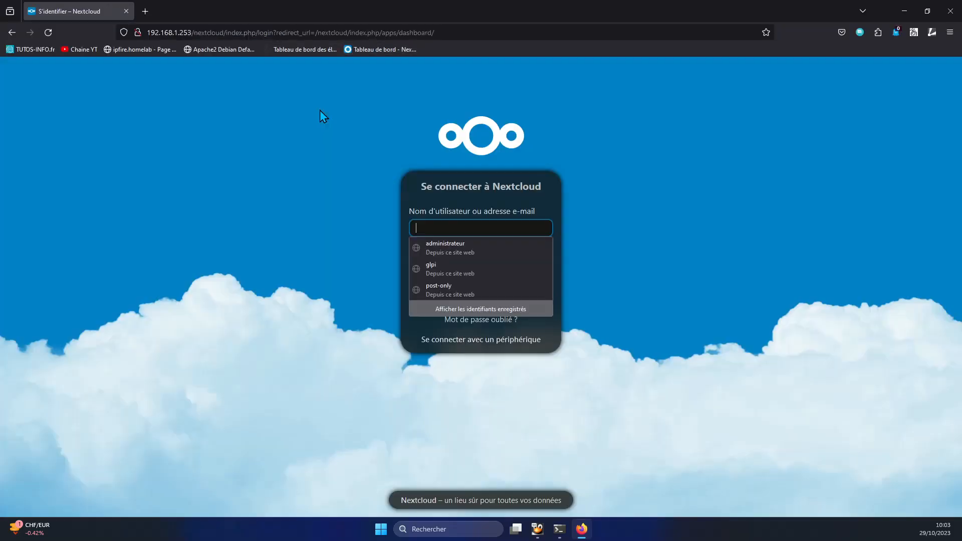
click(151, 32)
drag(152, 32, 224, 33)
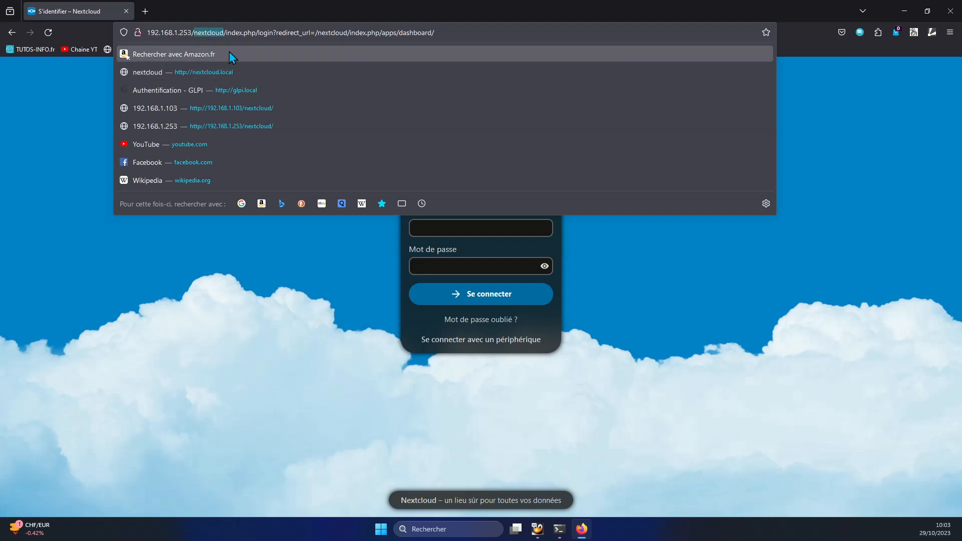
click(350, 256)
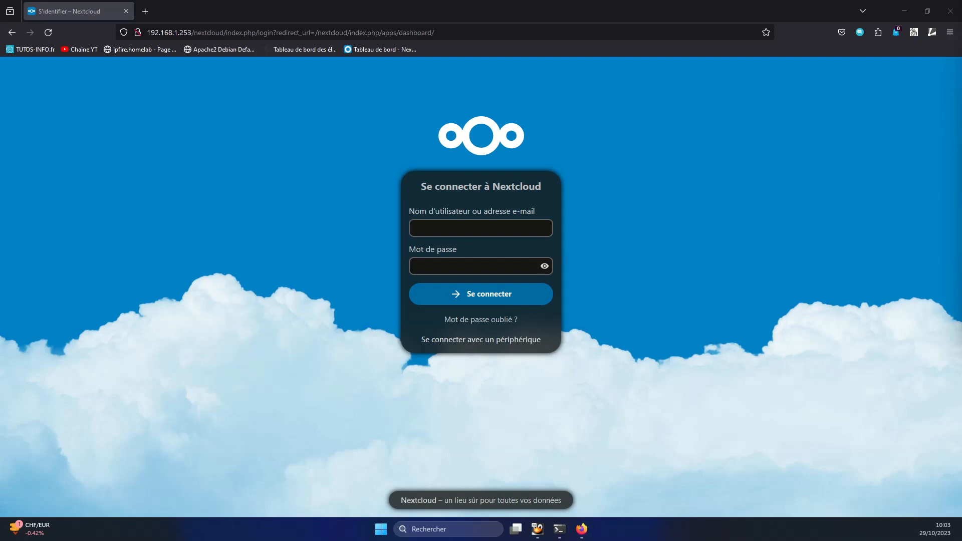
click(951, 11)
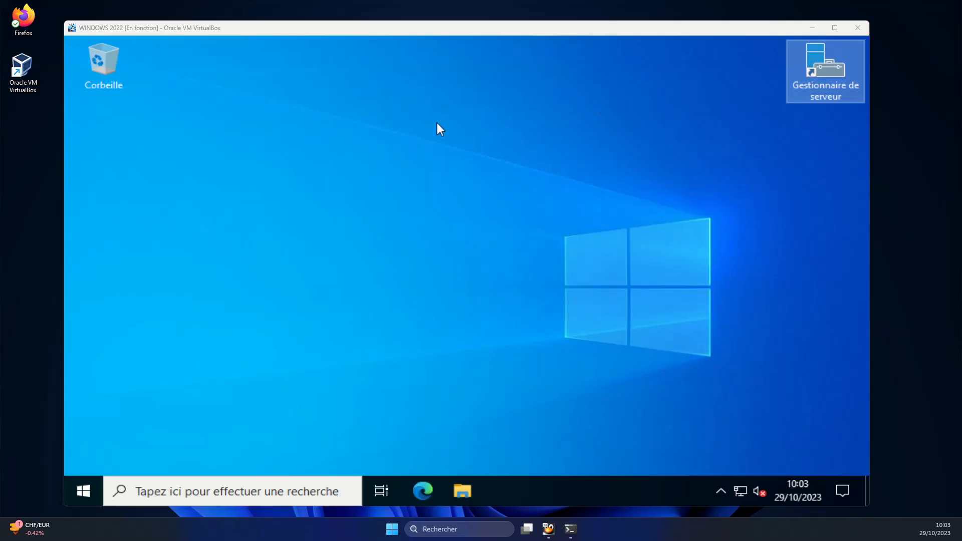
- In the VM's Edge, trim the GLPI address to 192.168.2.3 and load the Nextcloud site, which reports an untrusted domain
drag(451, 25, 469, 25)
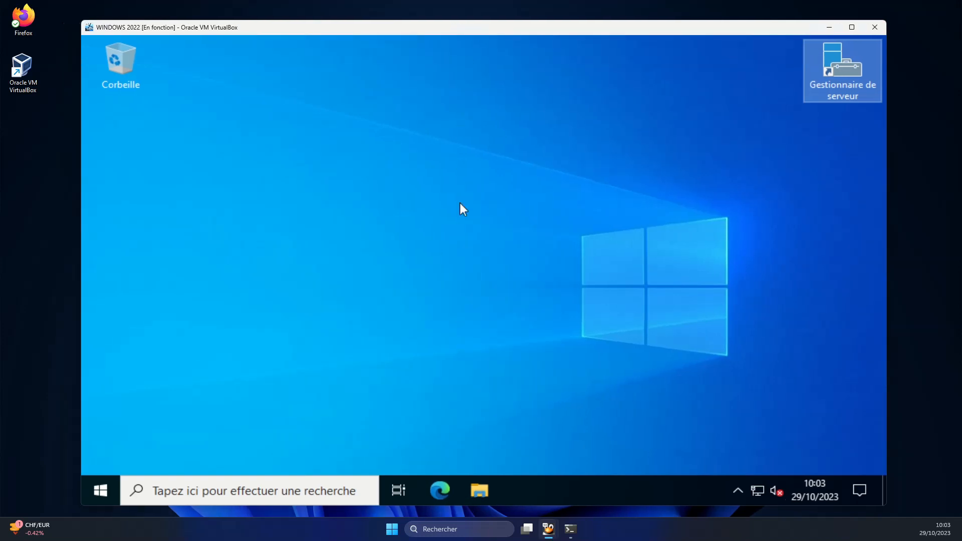
click(439, 489)
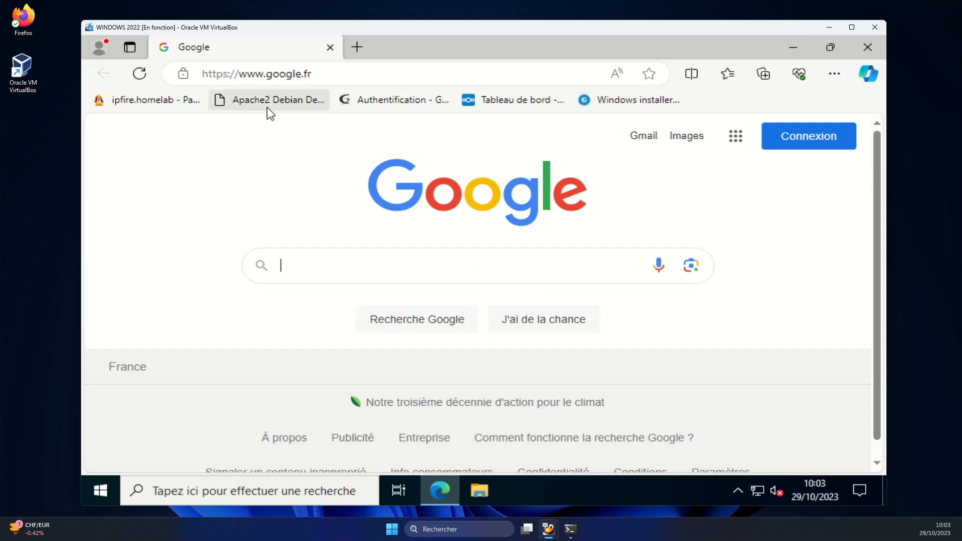
click(397, 98)
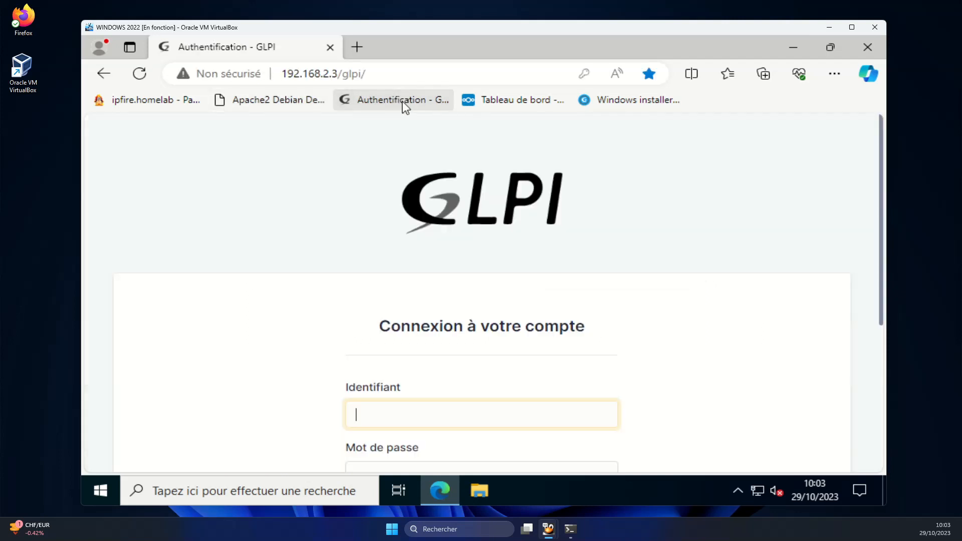
double_click(369, 75)
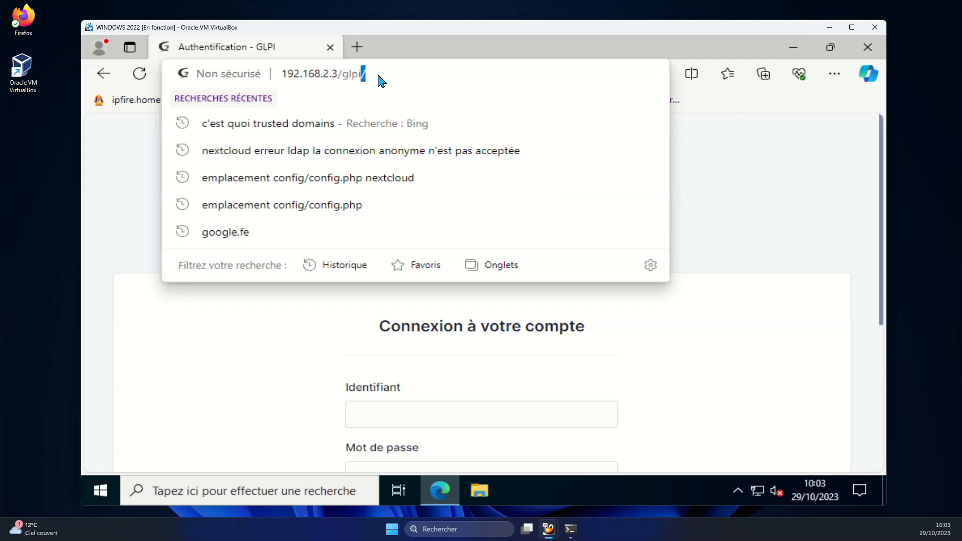
key(BackSpace)
key(BackSpace)
key(BackSpace)
key(BackSpace)
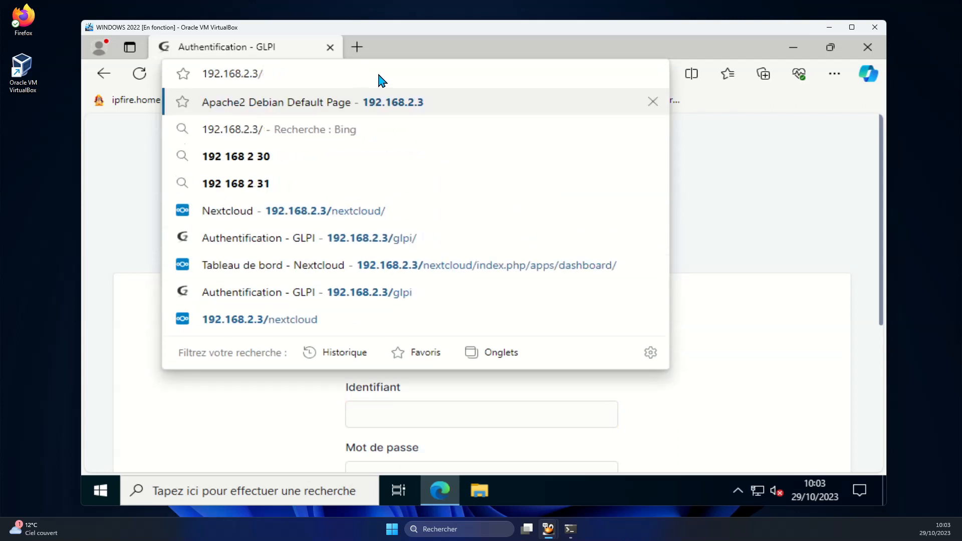
click(382, 212)
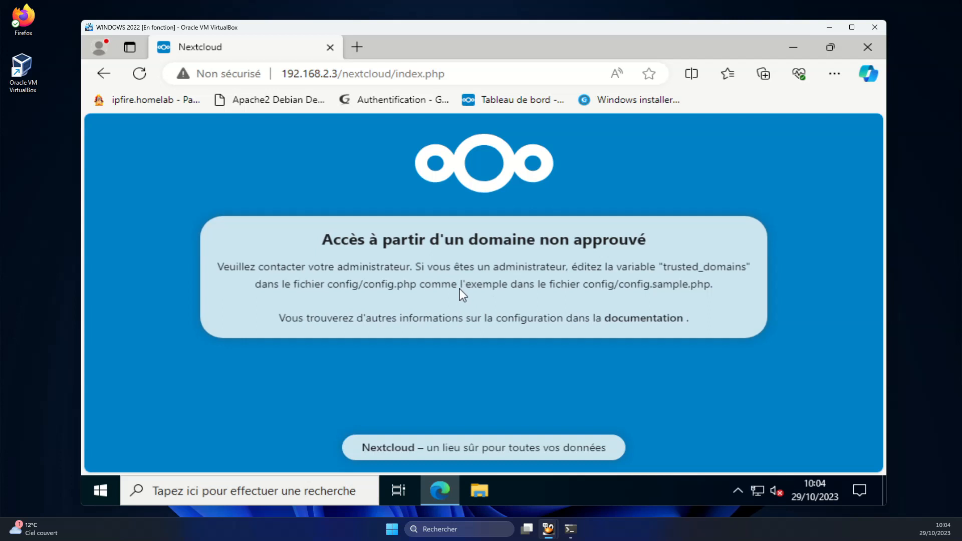
click(571, 529)
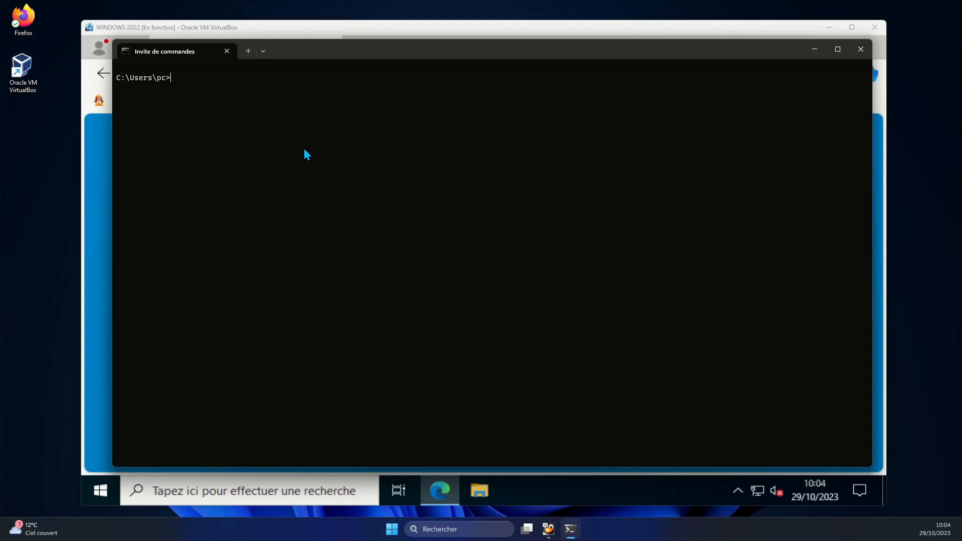
text(ssh debian@192.168.1.253)
key(Return)
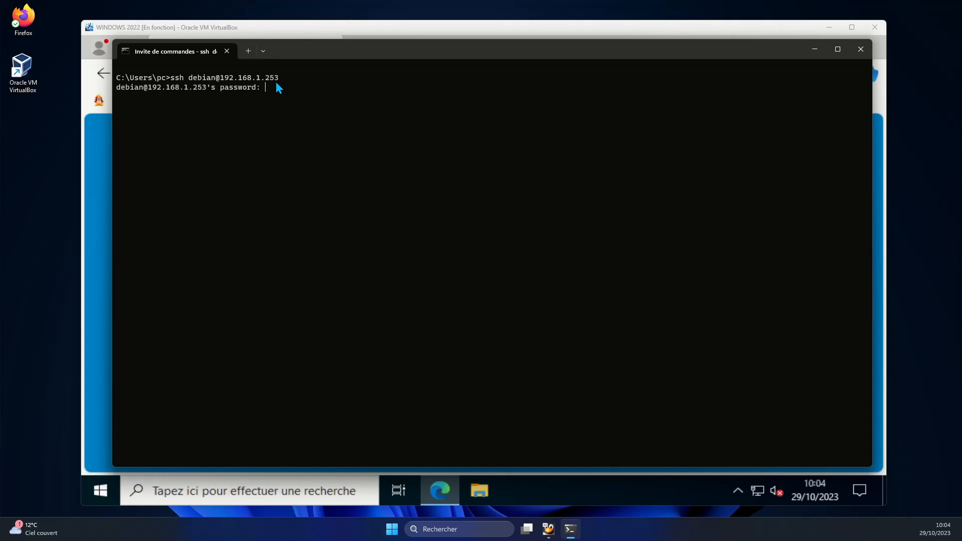
key(Return)
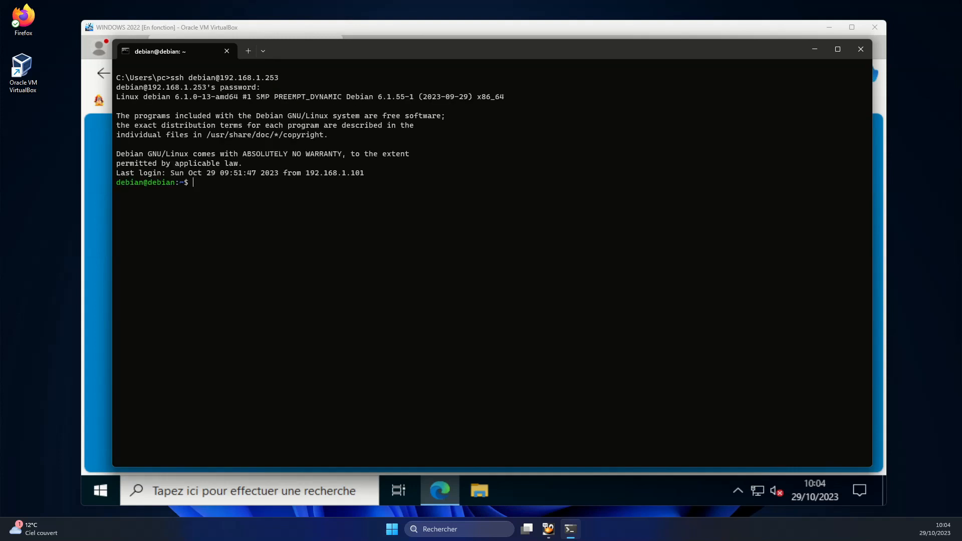
text(su -)
key(Return)
key(Return)
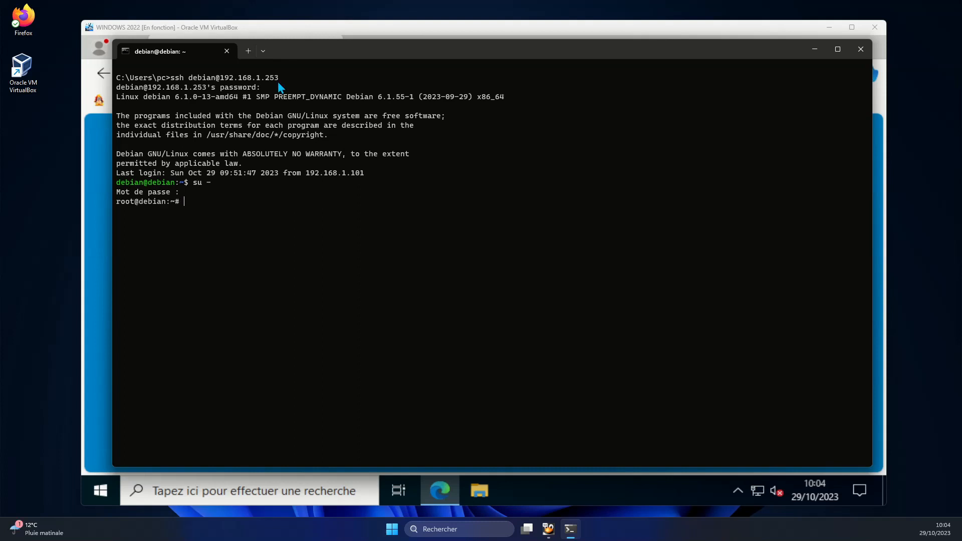
text(clear)
key(Return)
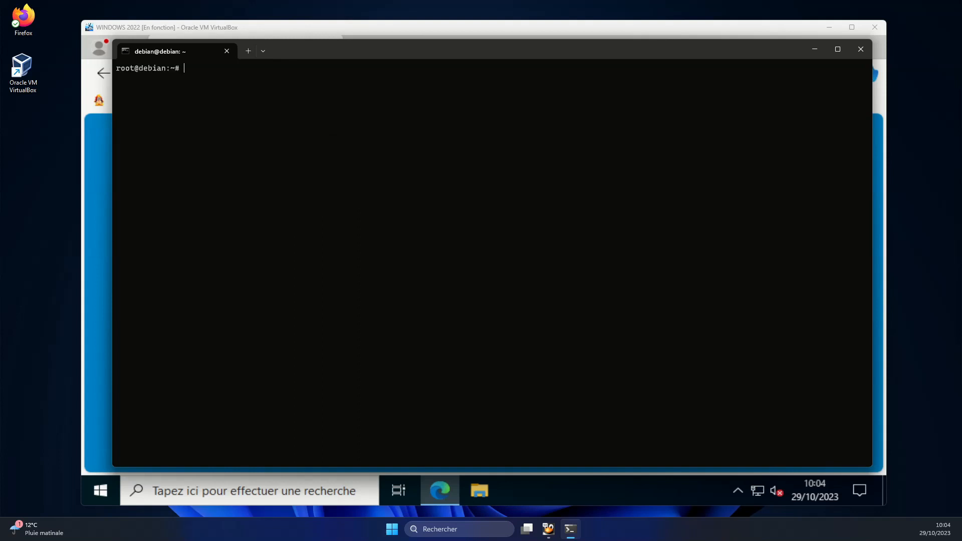
drag(356, 50, 410, 320)
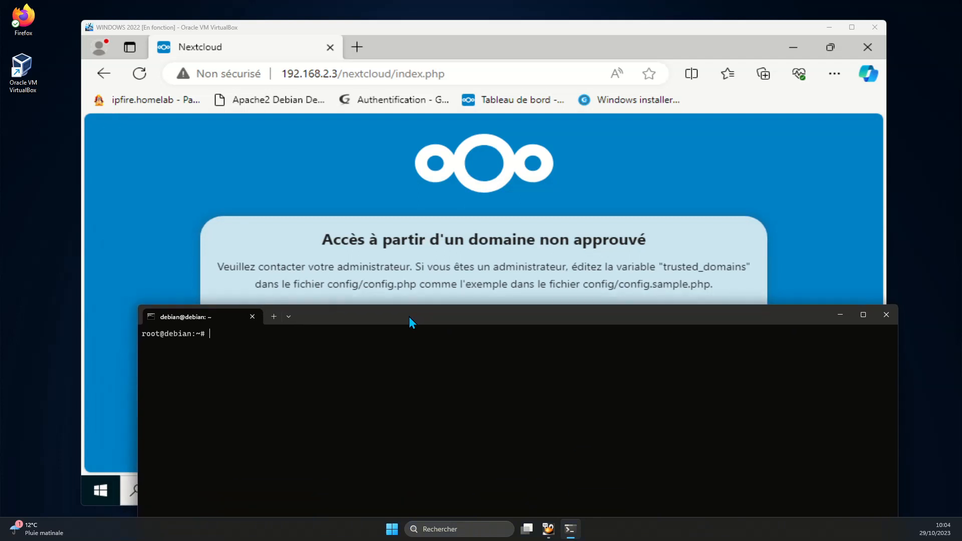
drag(409, 317, 383, 101)
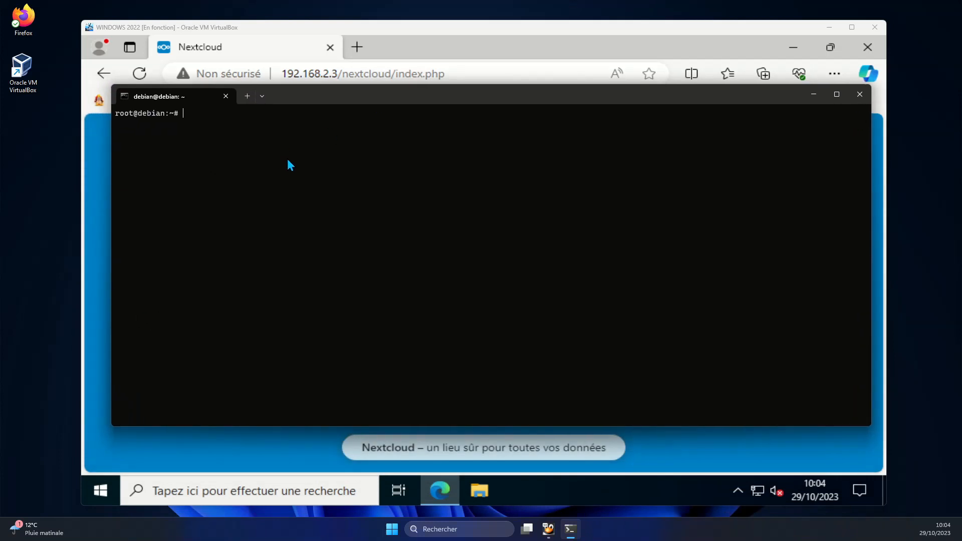
- Change to /var/www/html/nextcloud/config and list its files
text(cd /var/w)
key(Tab)
key(Tab)
text(h)
key(Tab)
text(n)
key(Tab)
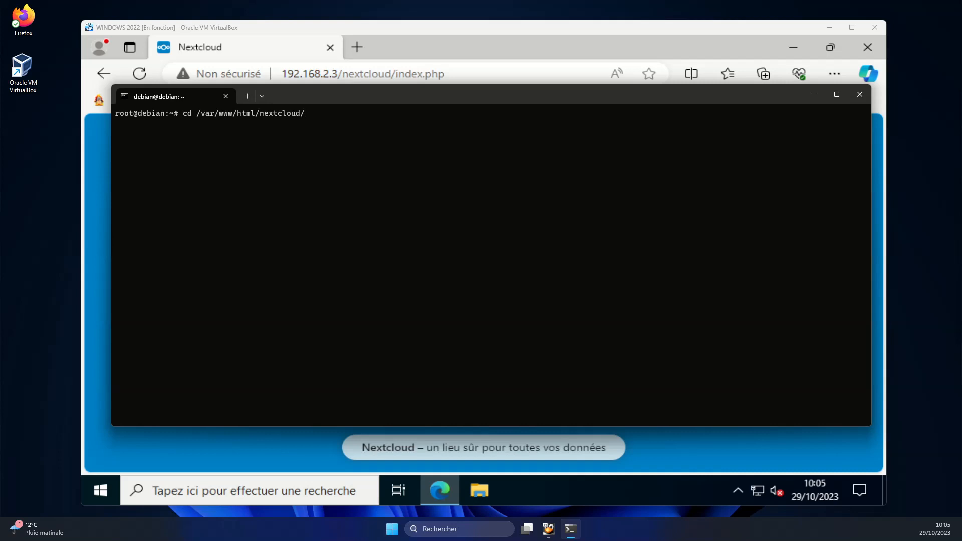
text(config)
key(Return)
text(ls)
key(Return)
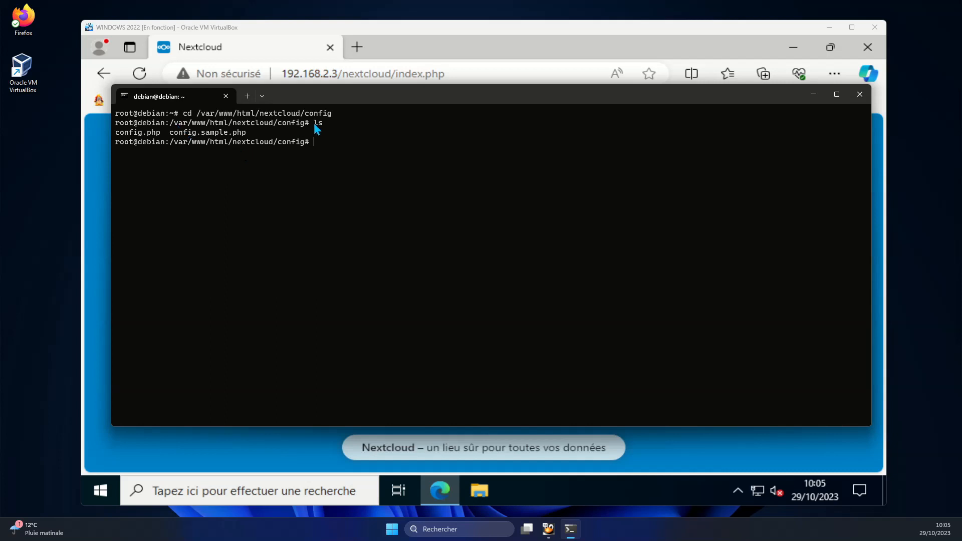
- Open config.php in nano
drag(289, 127, 174, 129)
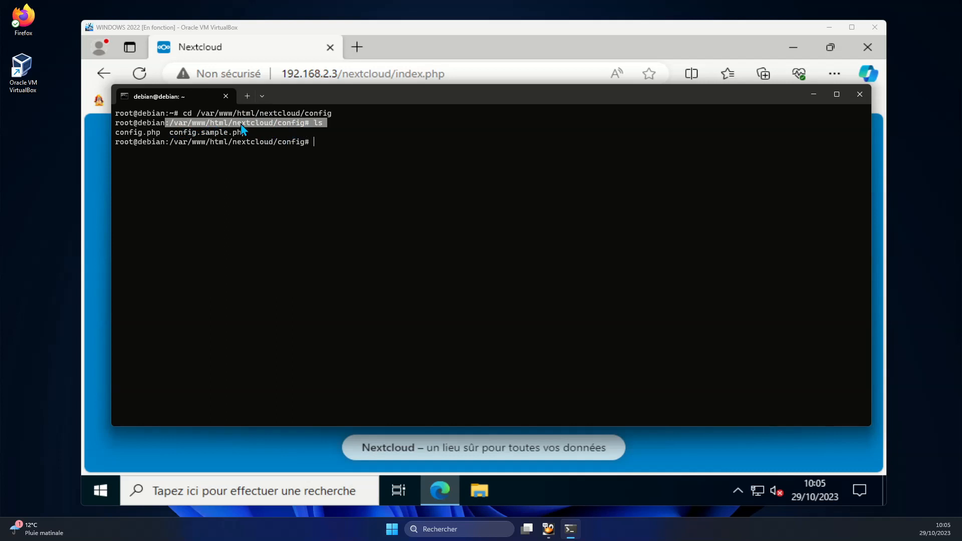
click(299, 168)
drag(116, 134, 146, 133)
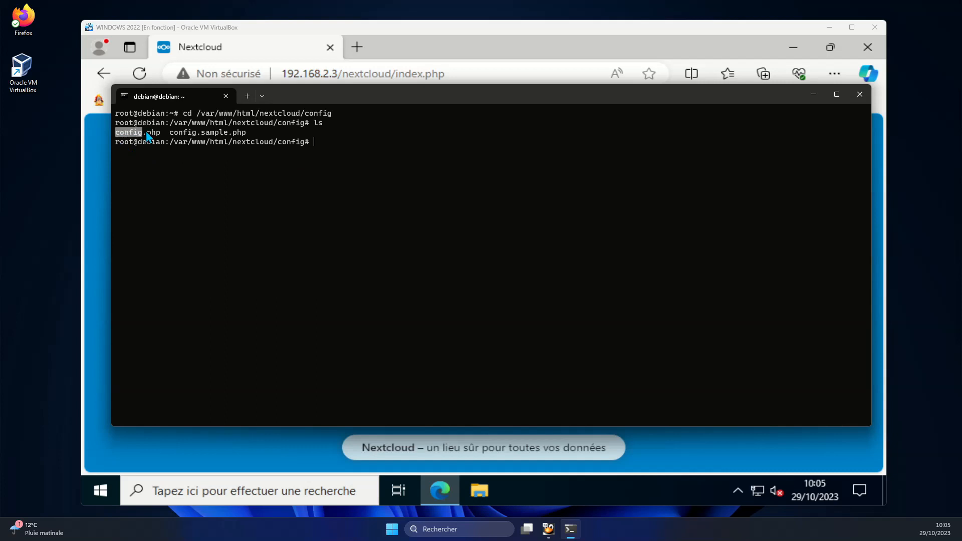
click(347, 260)
text(nano con)
key(Tab)
text(.php)
key(Return)
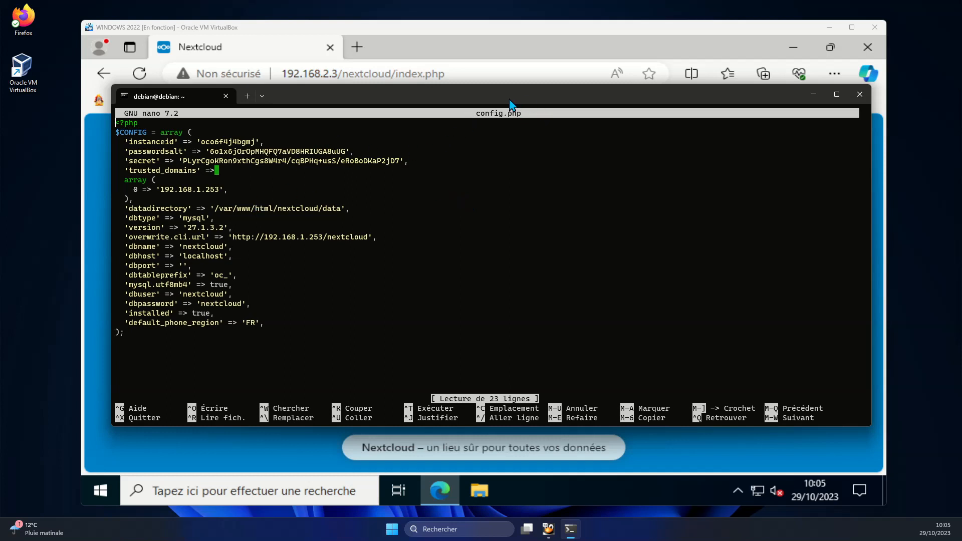
- Add 1 => '192.168.2.3', as a second entry under trusted_domains in config.php
drag(509, 100, 507, 78)
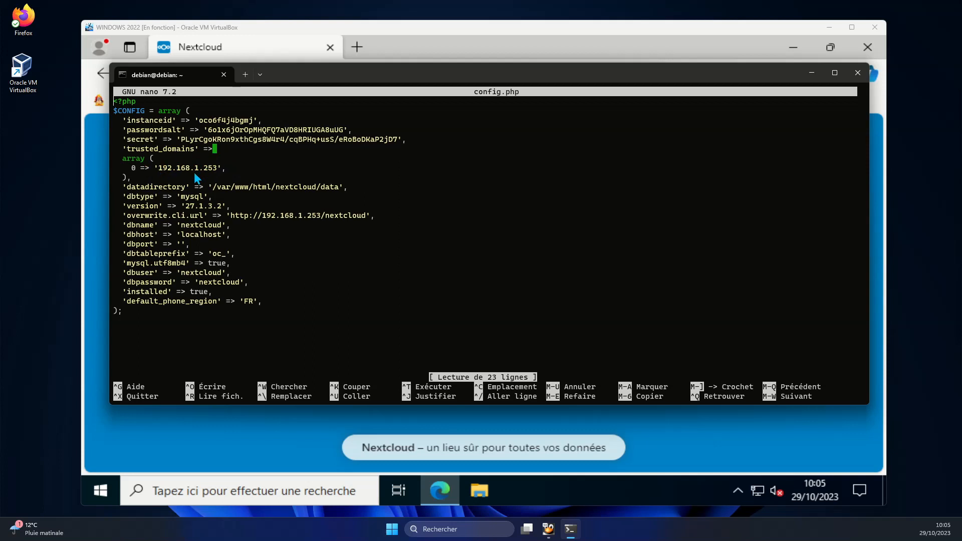
key(Down)
key(Down)
key(Down)
key(Down)
key(Down)
key(Down)
key(Down)
key(Down)
key(Return)
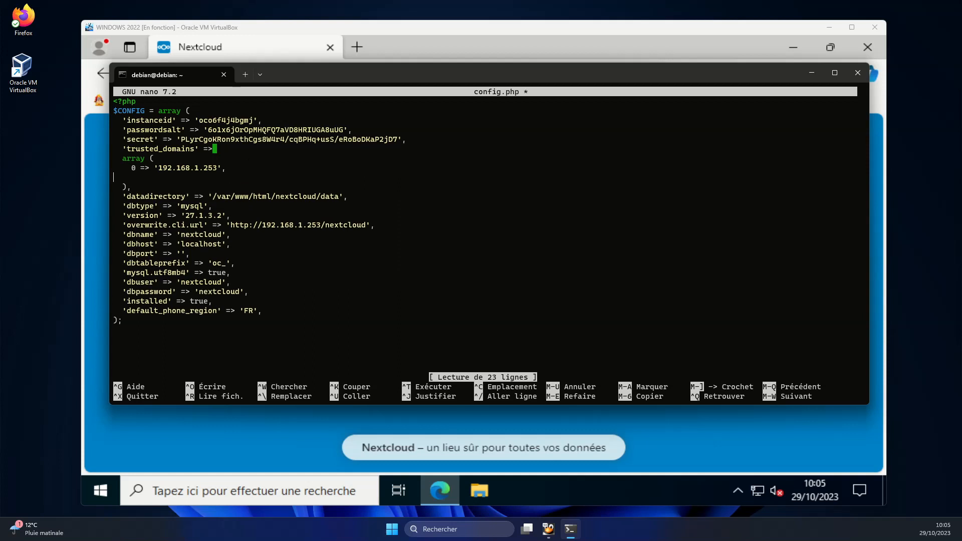
text(1)
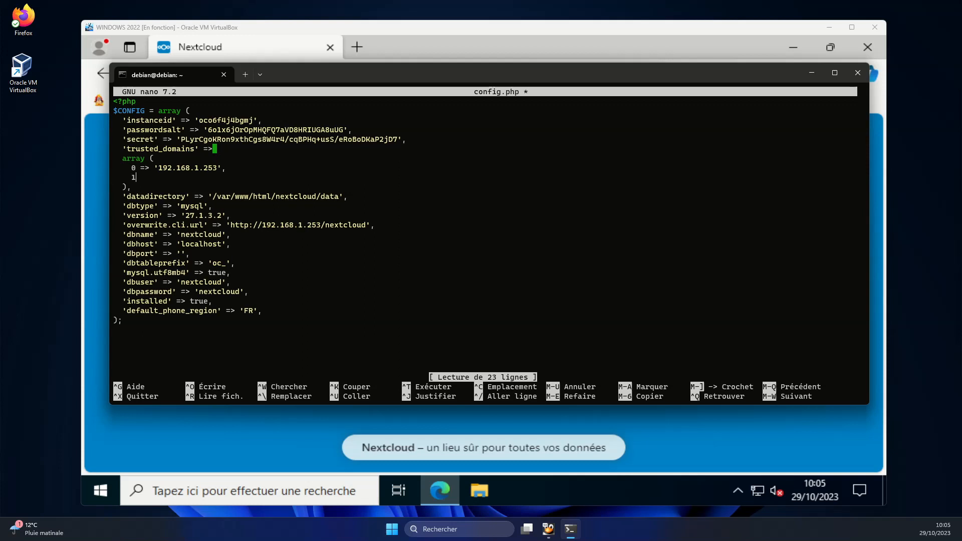
text( => ')
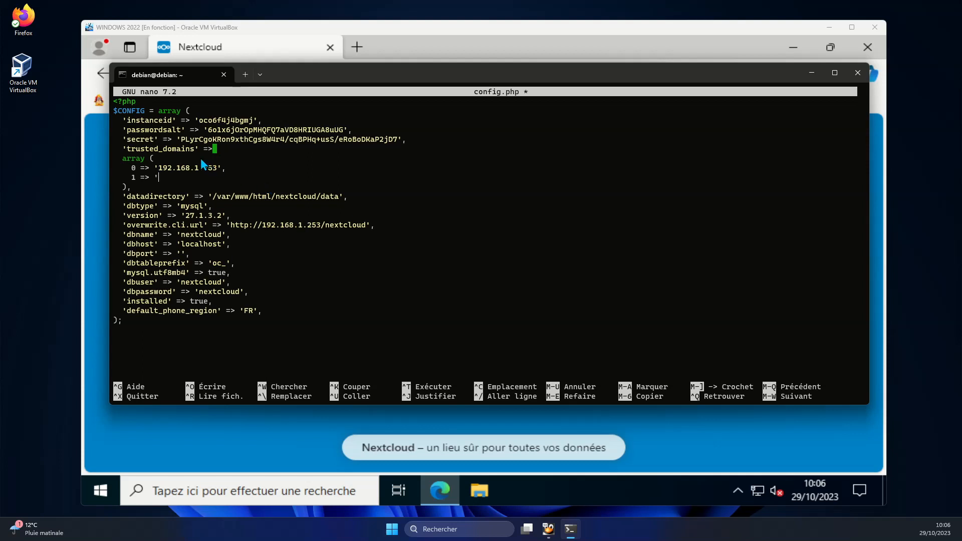
text(192.168.2.3')
text(,)
- Save config.php, exit nano and run 'systemctl restart apache2'
key(ctrl+x)
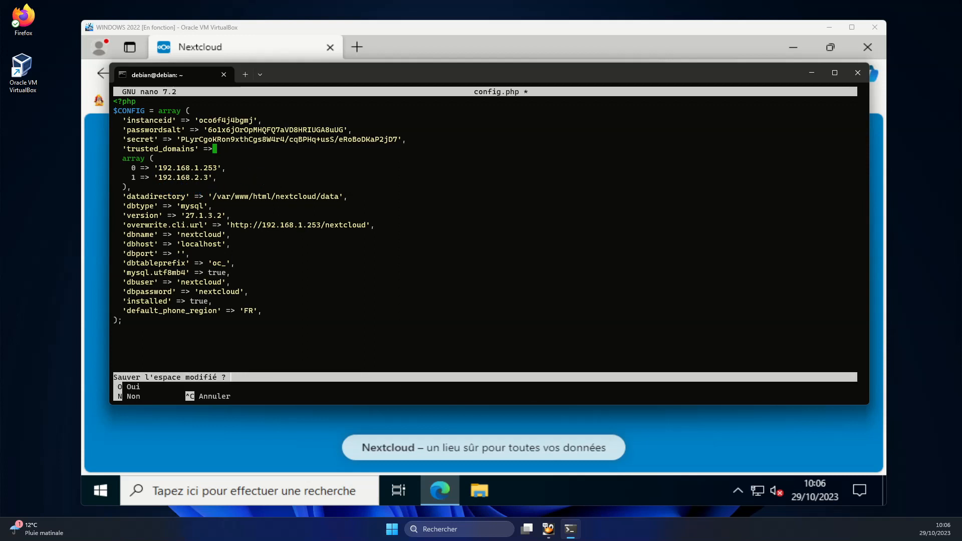
key(o)
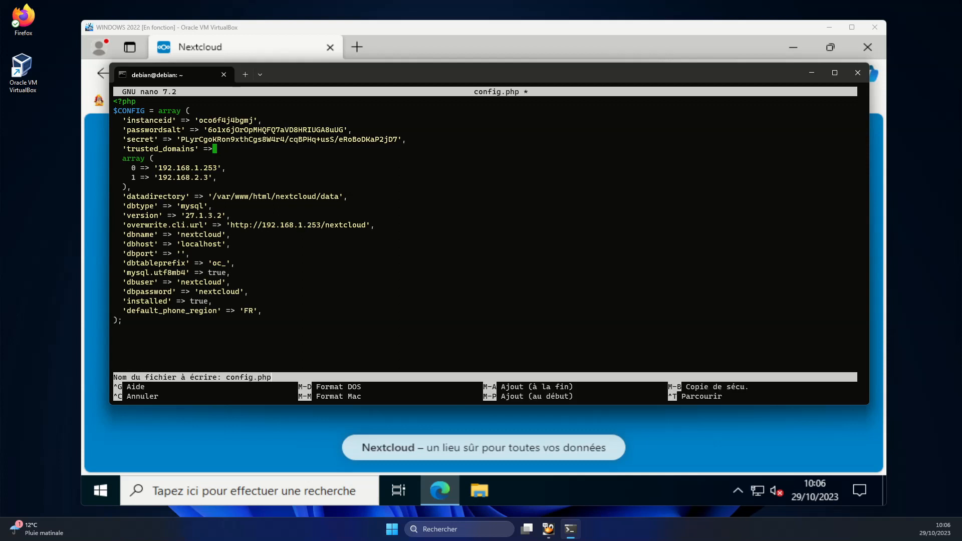
key(Return)
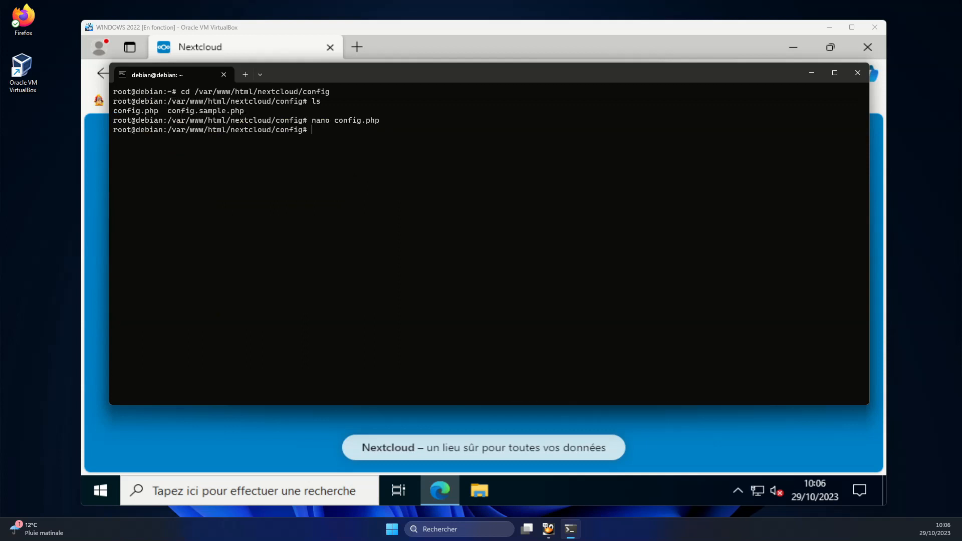
text(systemctl restart apache)
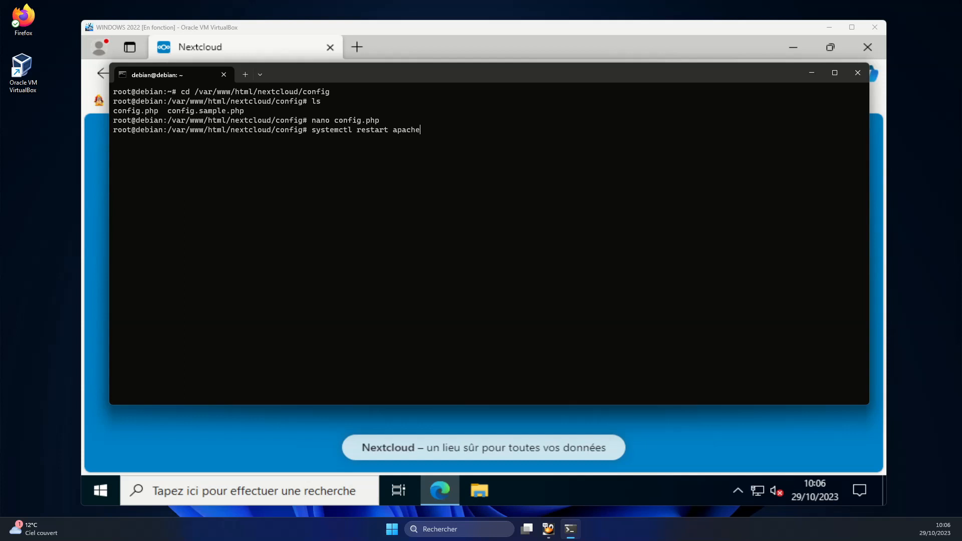
text(2)
key(Return)
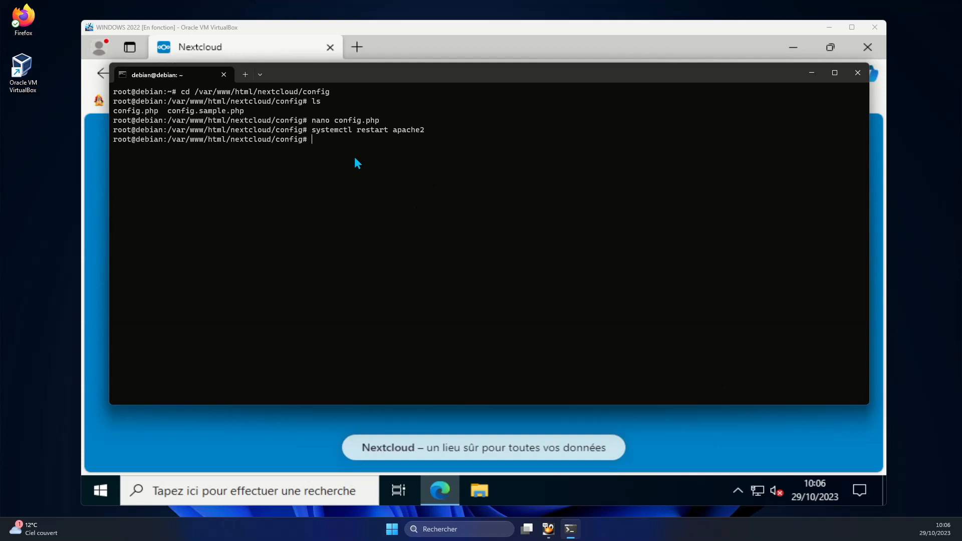
click(672, 431)
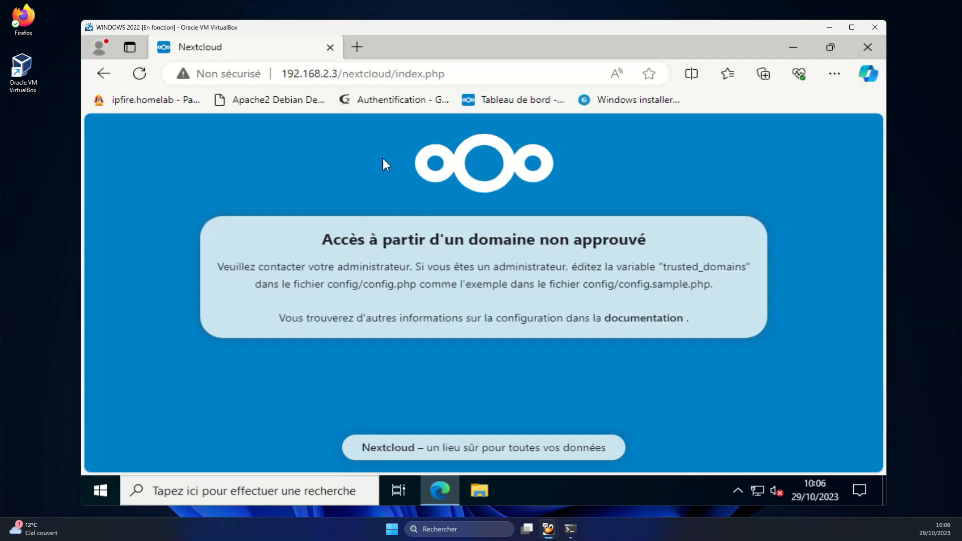
- Reload the Nextcloud page at 192.168.2.3, which now loads without the untrusted-domain error
right_click(362, 151)
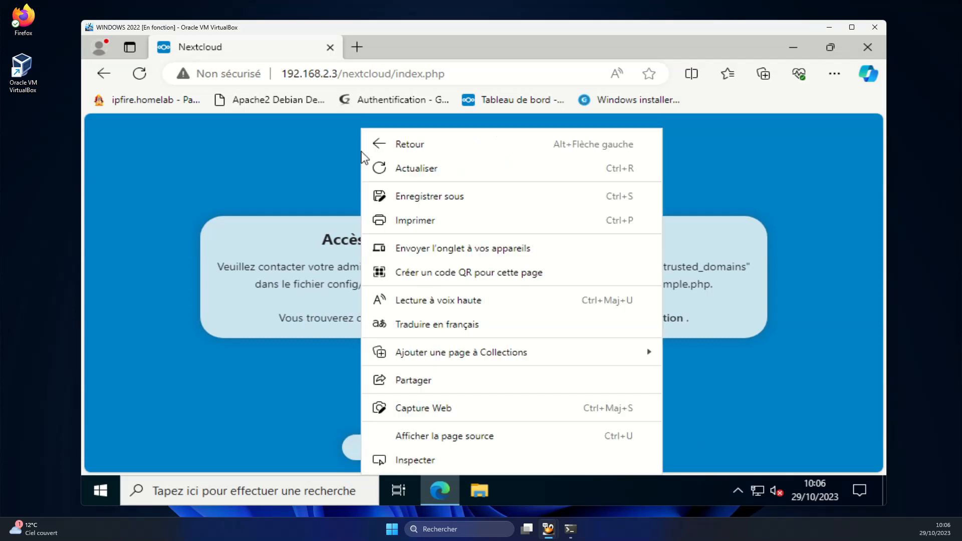
click(414, 173)
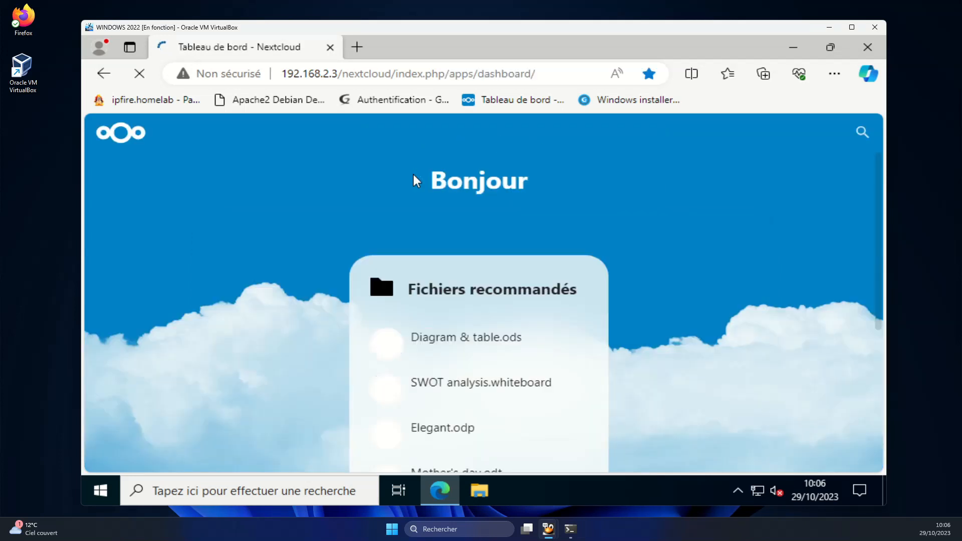
scroll(740, 227, down, 1)
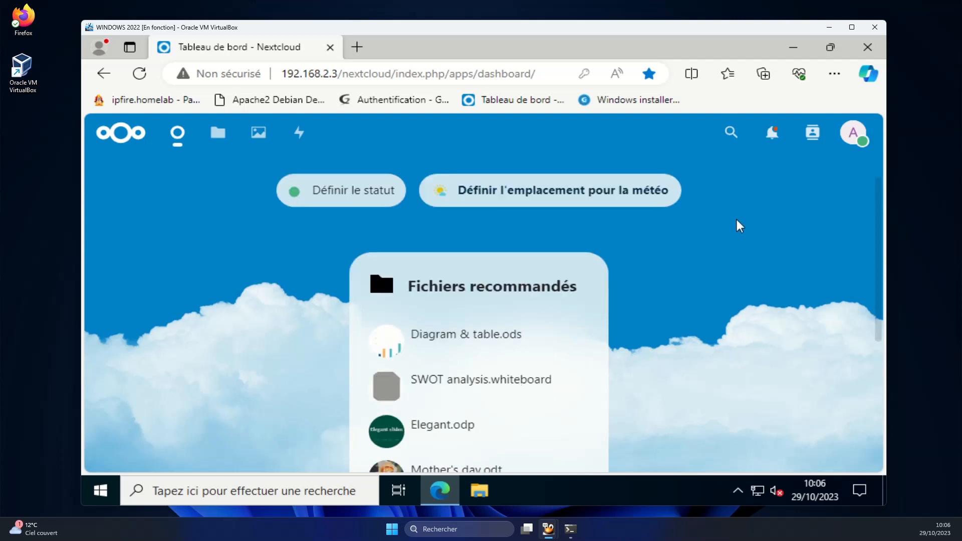
- Log out of the administrator account and load the base /nextcloud/ address to reach the login page
click(857, 138)
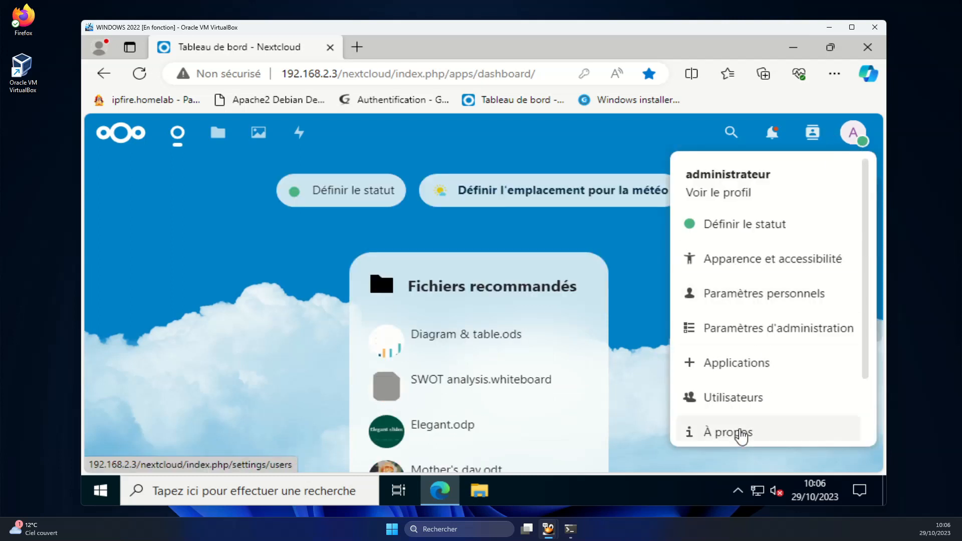
scroll(742, 345, down, 2)
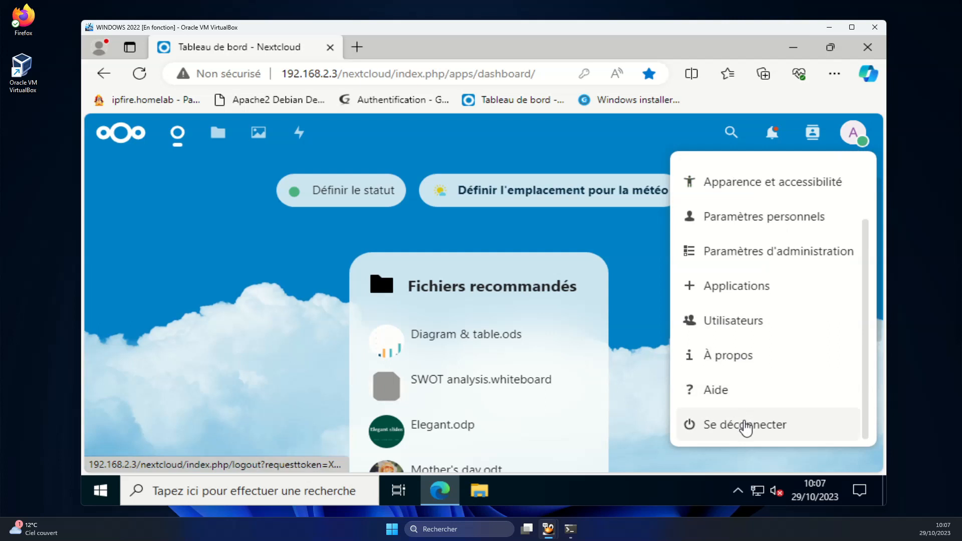
click(745, 425)
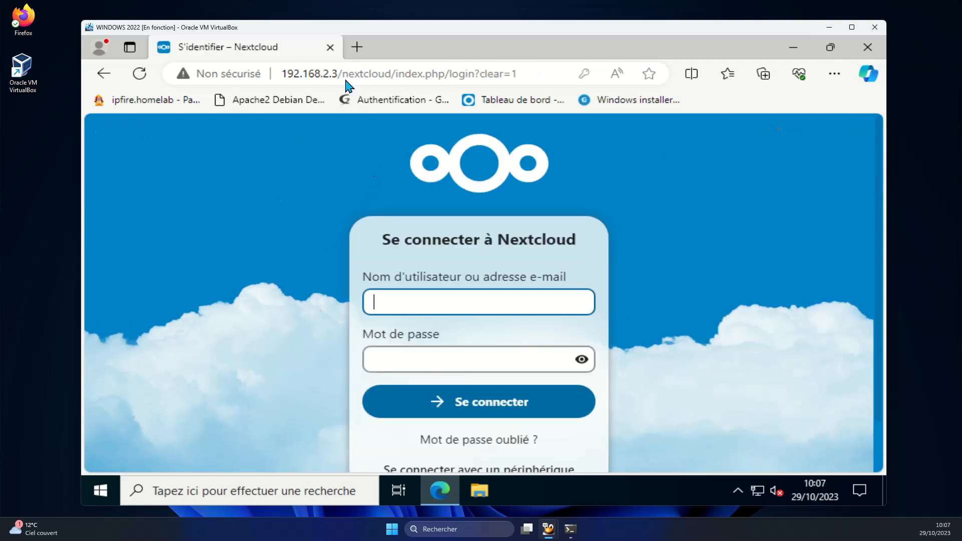
click(389, 73)
click(396, 74)
drag(397, 74, 650, 89)
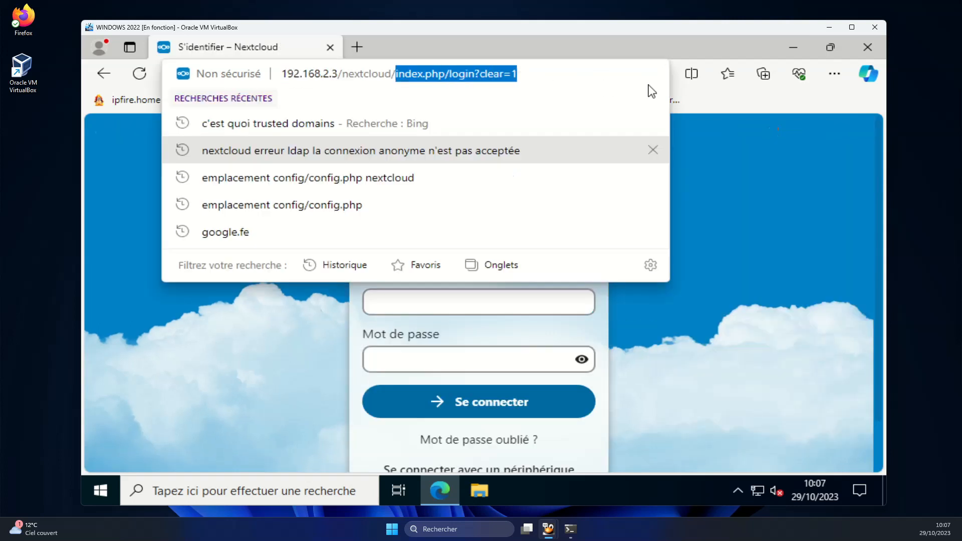
key(BackSpace)
key(Return)
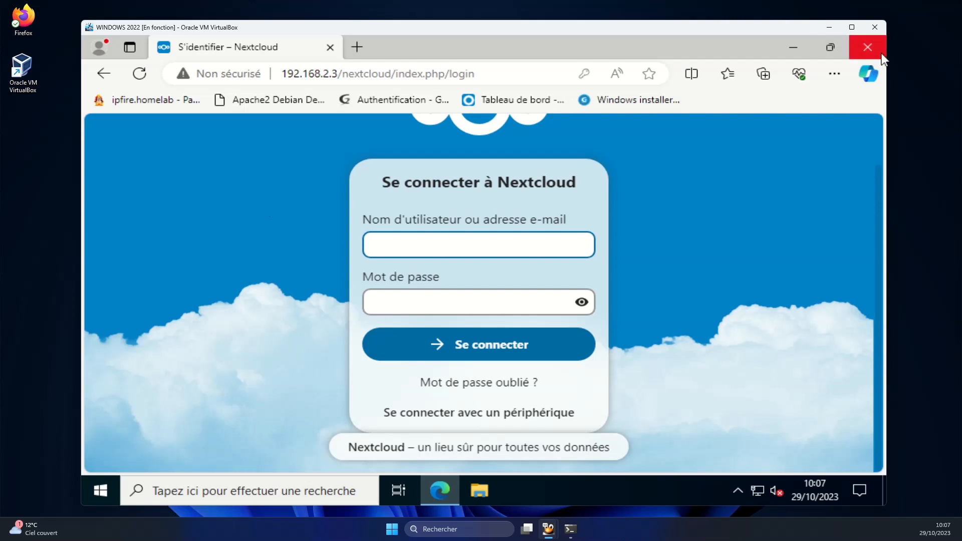
- Close Edge, launch Server Manager and open Active Directory Users and Computers from its Tools menu
click(868, 47)
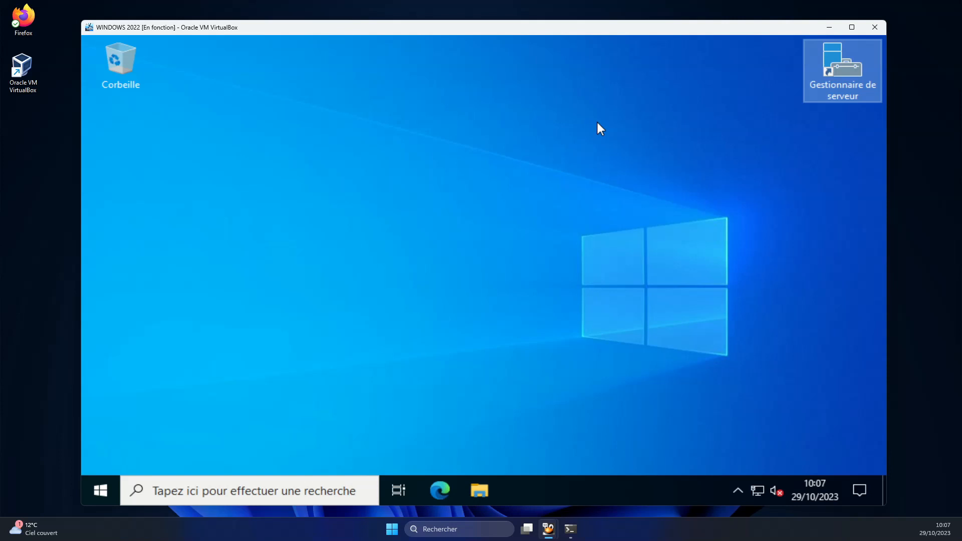
double_click(829, 87)
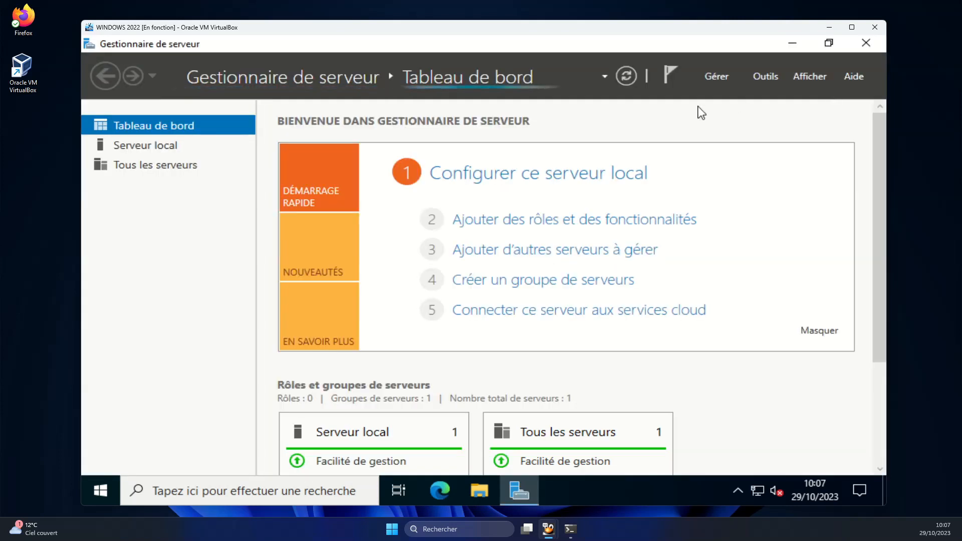
click(763, 78)
scroll(682, 260, down, 3)
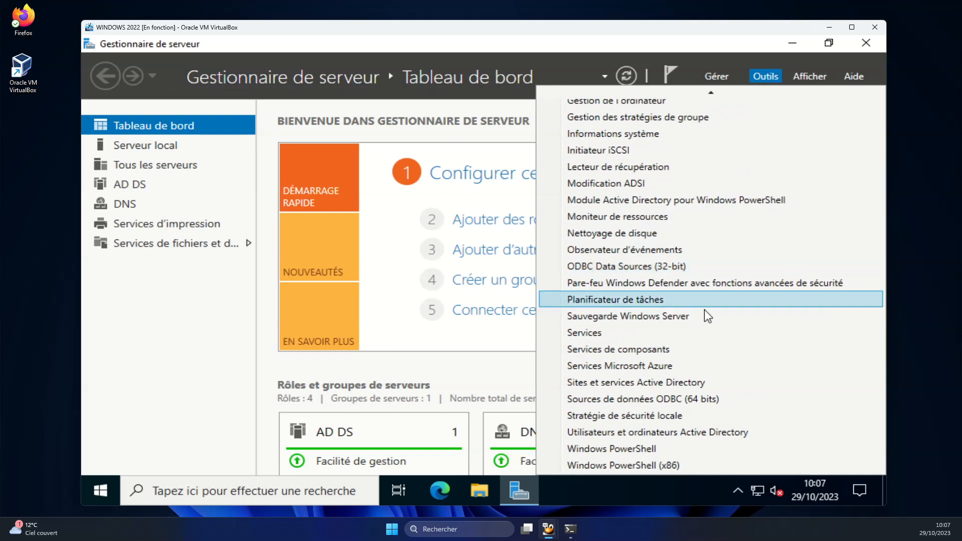
click(616, 432)
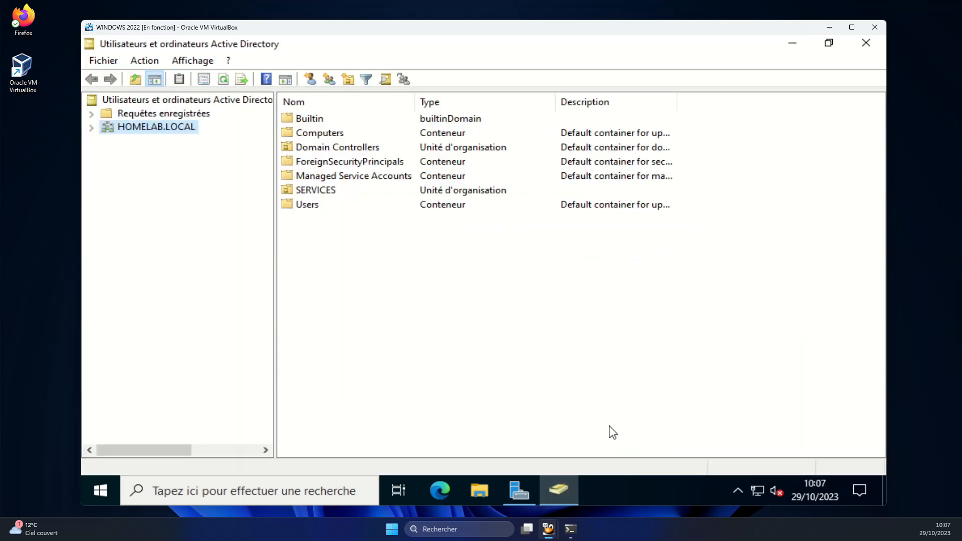
- Expand HOMELAB.LOCAL, show the Users container and select the ldap account
click(91, 128)
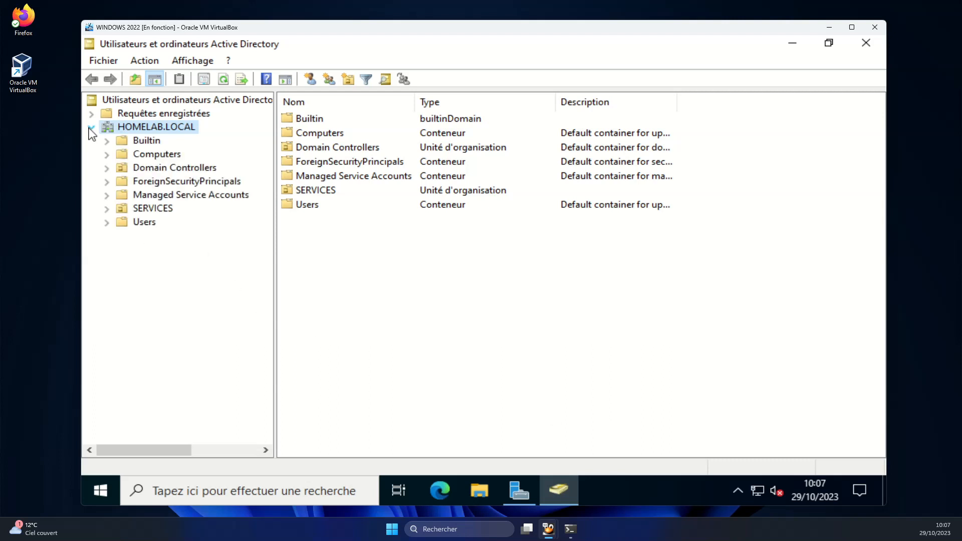
click(134, 226)
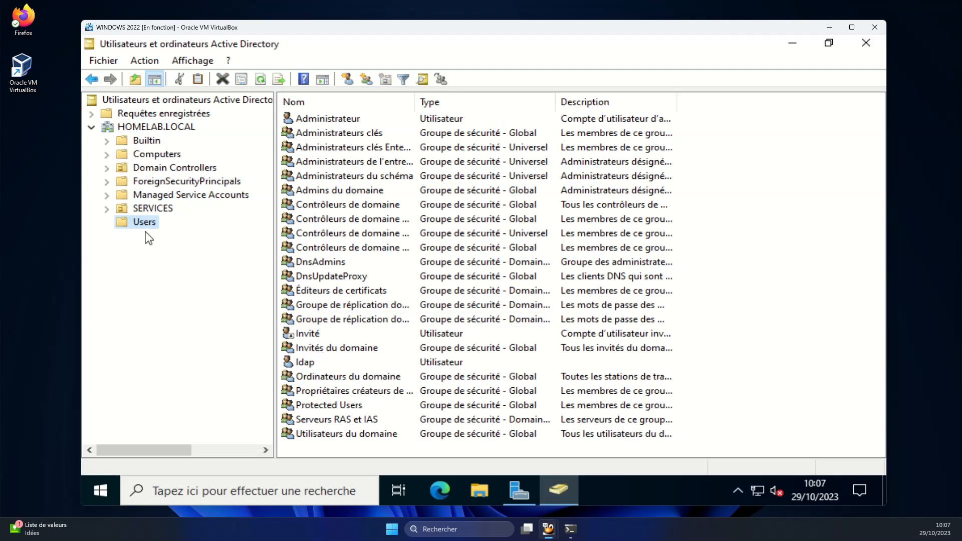
click(314, 363)
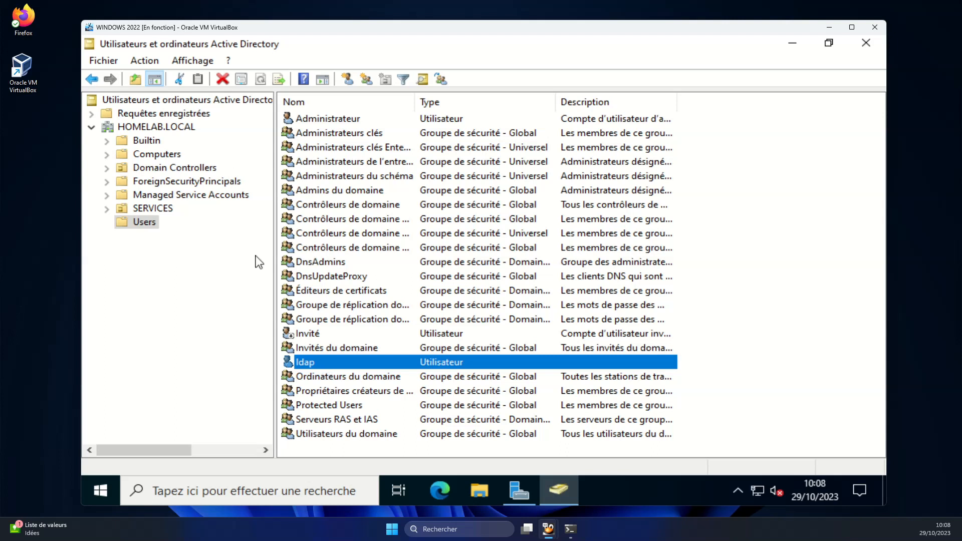
click(193, 60)
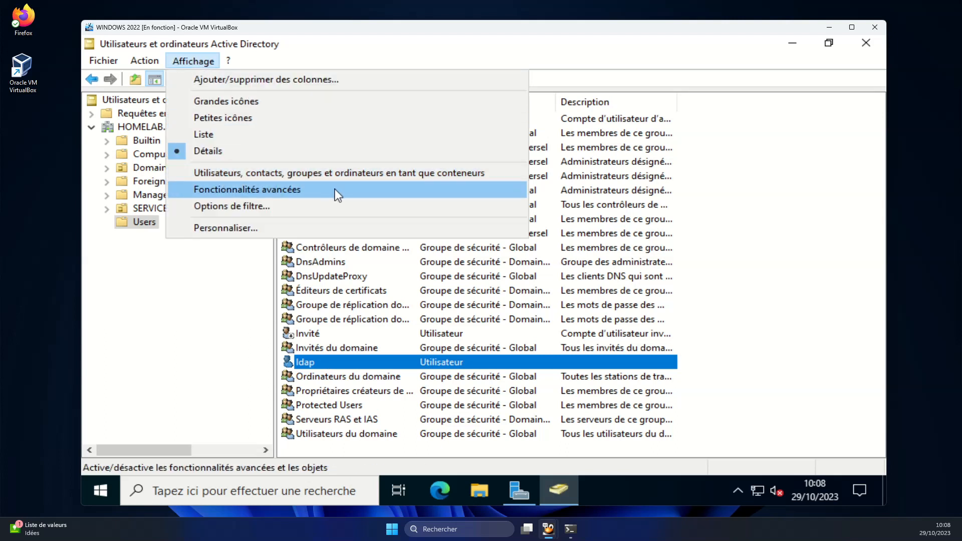
- Enable Advanced Features in the View menu and return to the Users container's ldap account
click(300, 196)
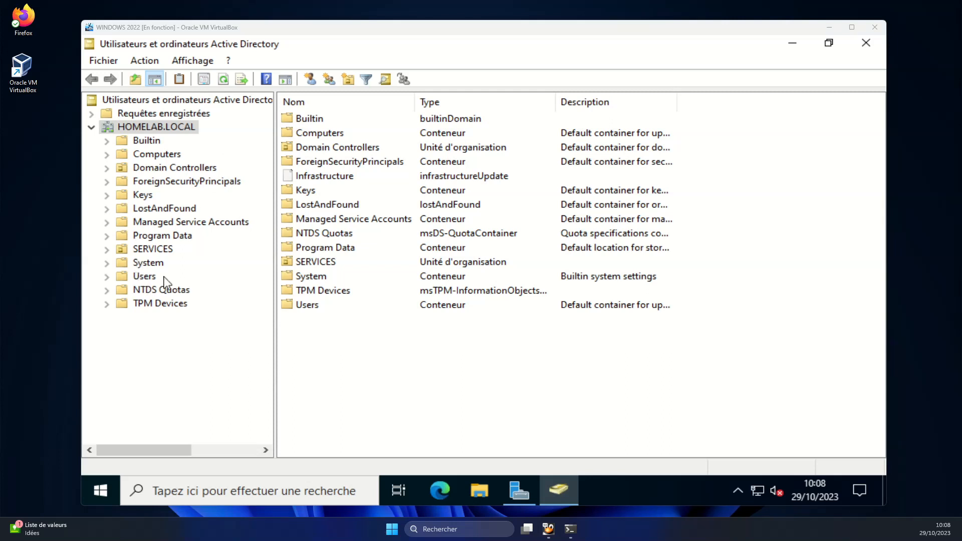
click(144, 279)
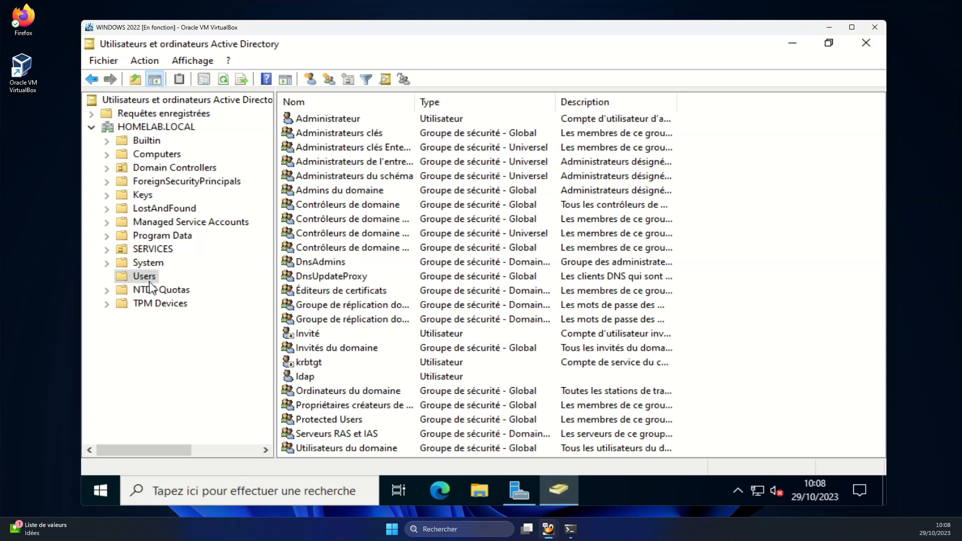
right_click(307, 381)
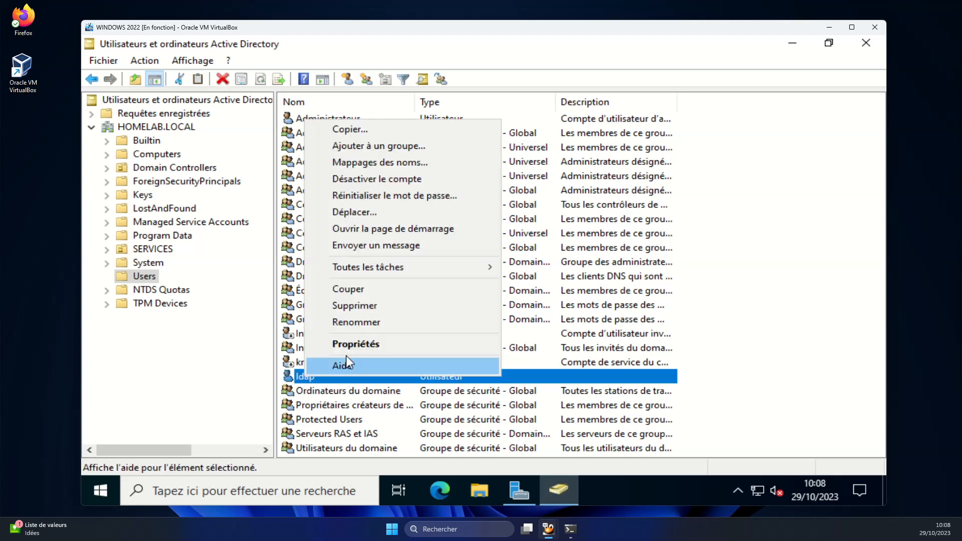
- Read the ldap account's distinguishedName CN=ldap,CN=Users,DC=HOMELAB,DC=LOCAL in the Attribute Editor, then close it
click(350, 346)
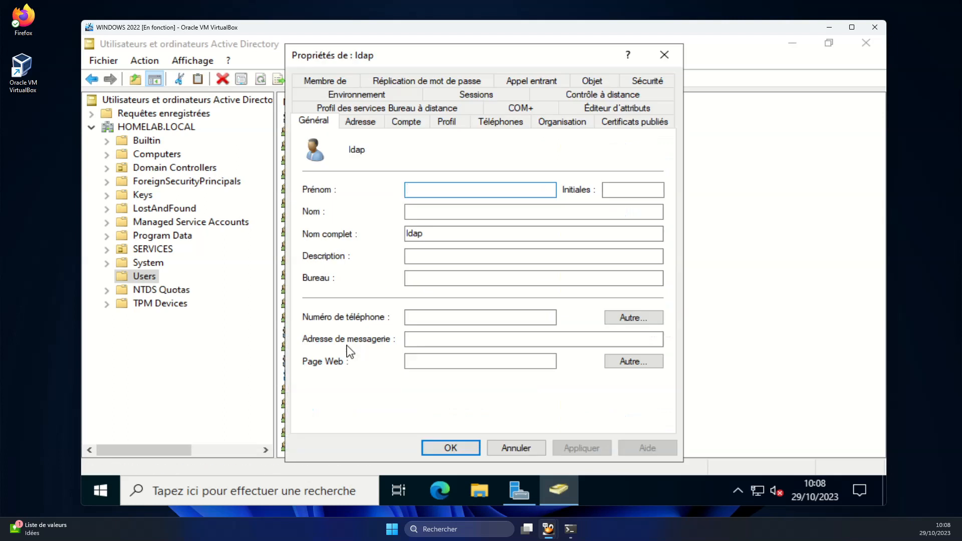
click(618, 109)
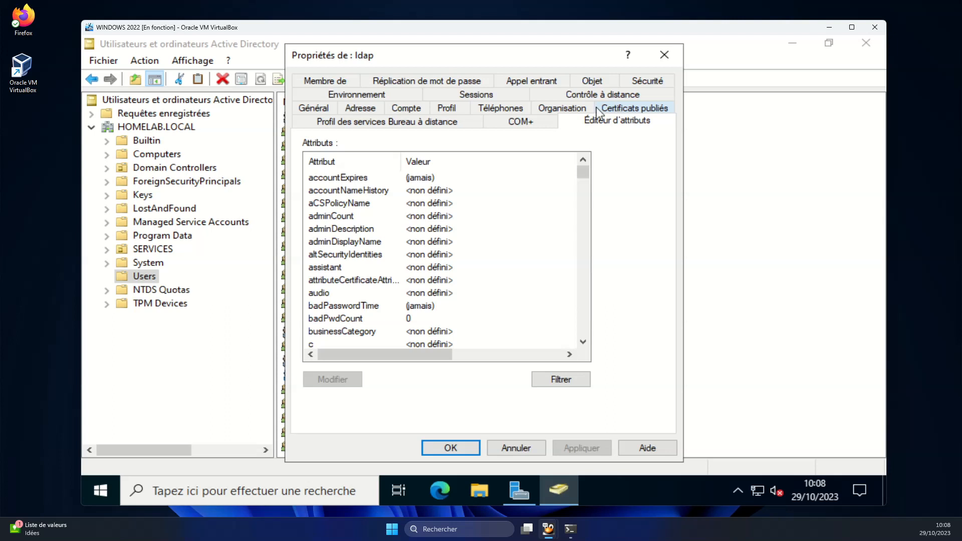
scroll(434, 242, down, 4)
scroll(434, 242, down, 5)
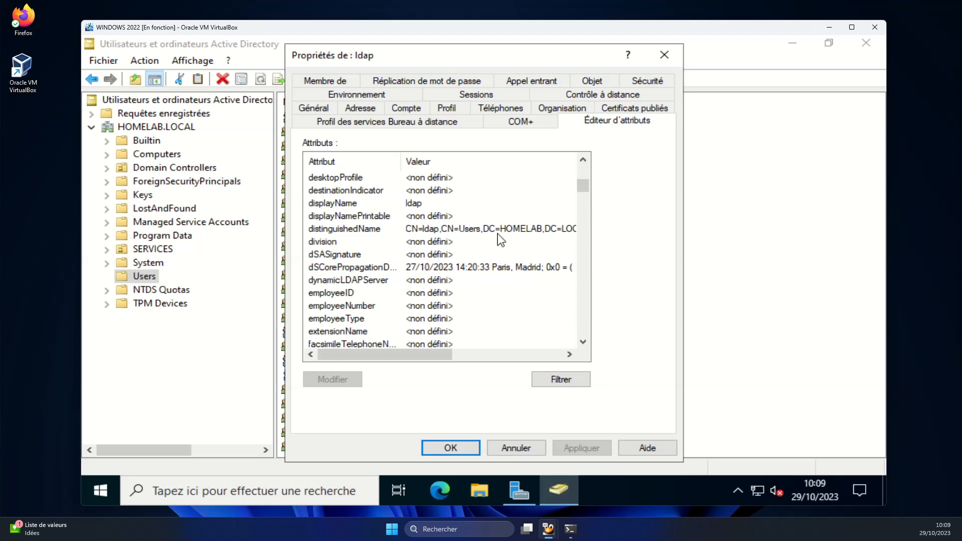
drag(445, 356, 502, 357)
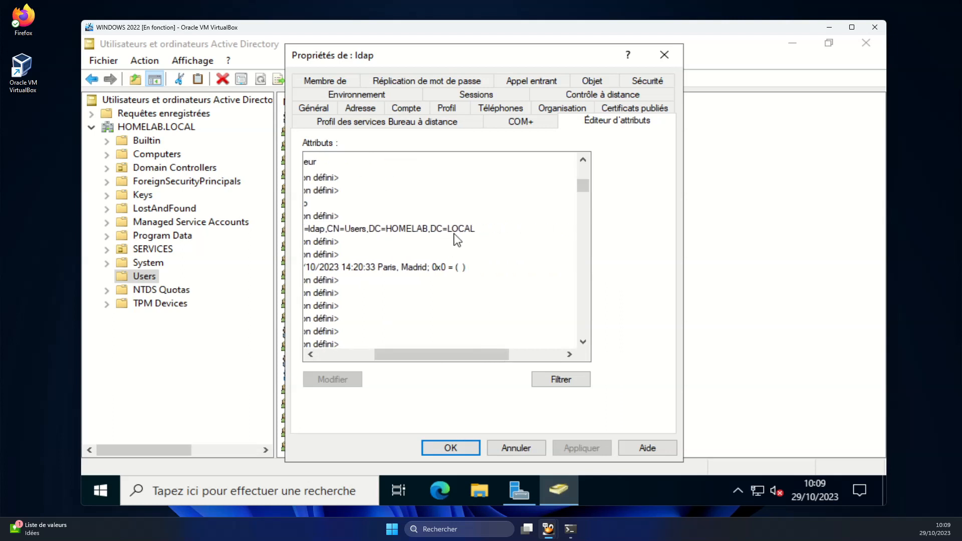
drag(434, 356, 376, 354)
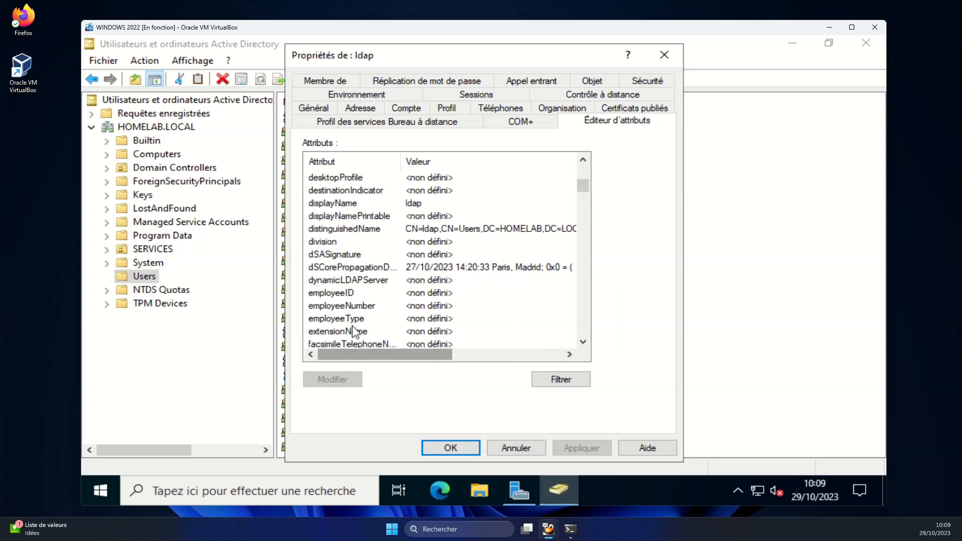
click(450, 448)
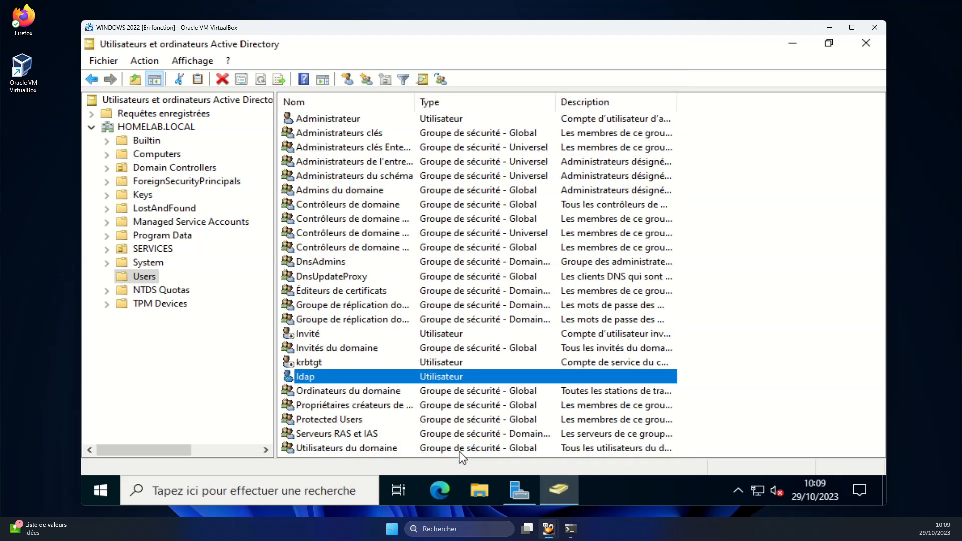
click(155, 249)
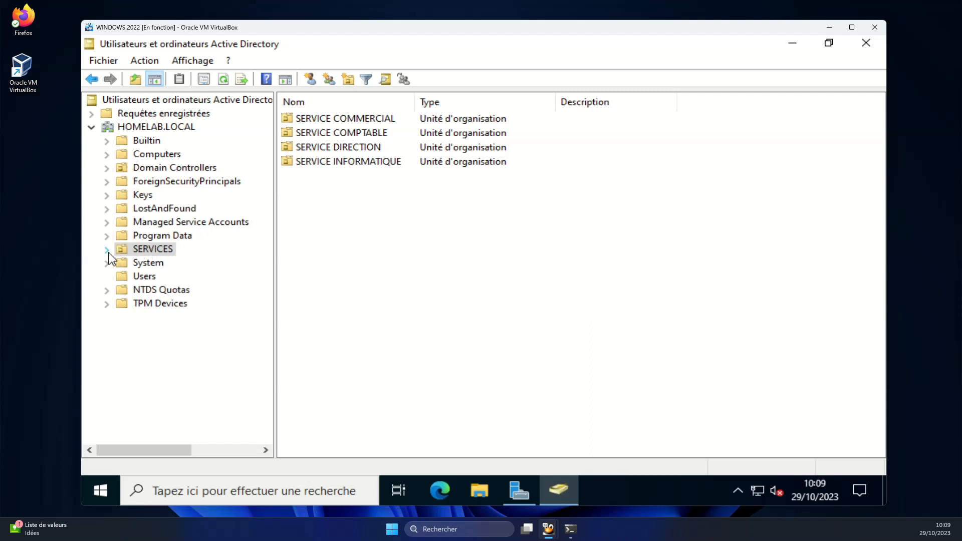
click(107, 250)
right_click(171, 250)
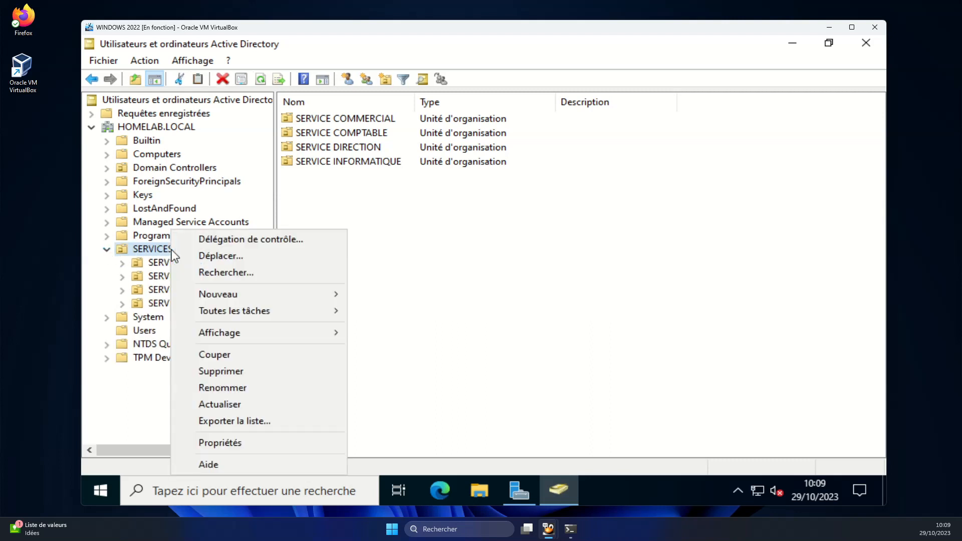
click(243, 444)
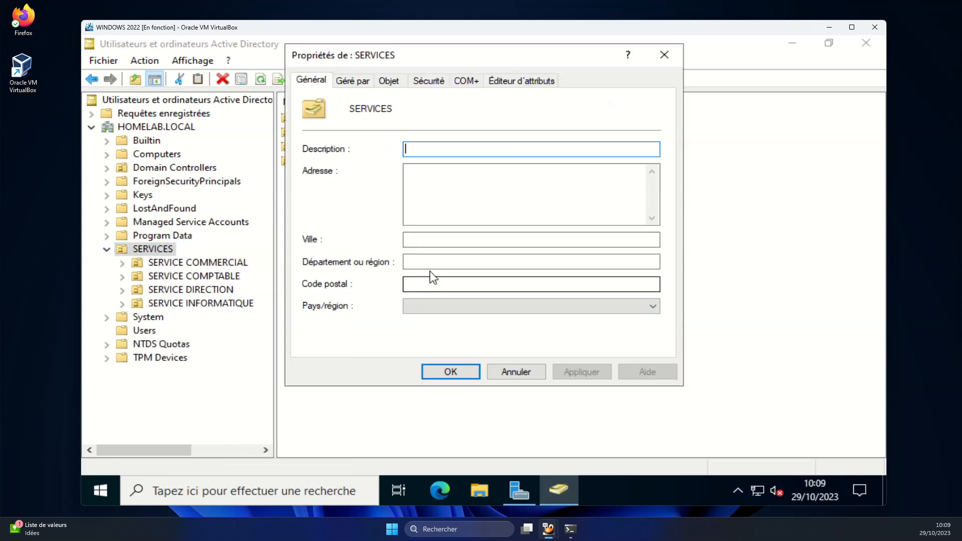
click(516, 80)
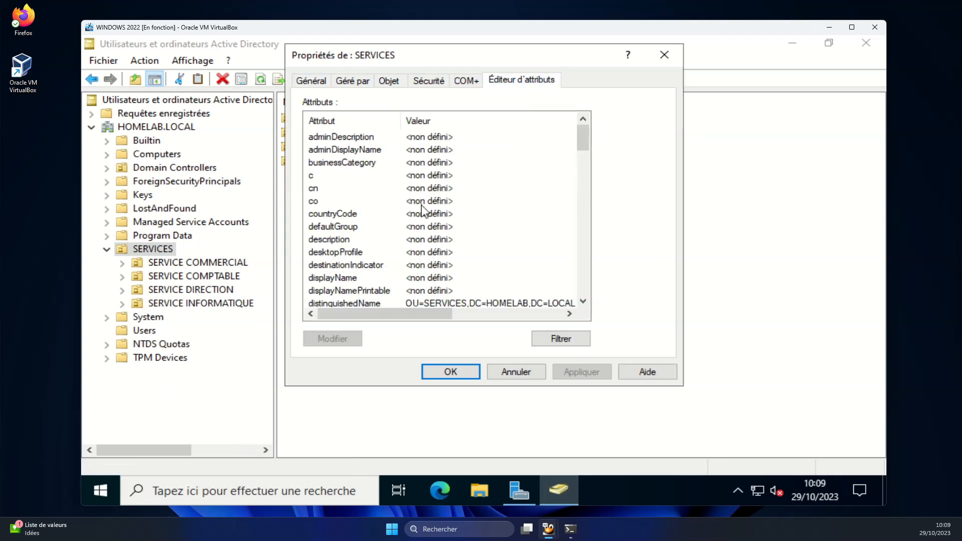
scroll(435, 223, down, 2)
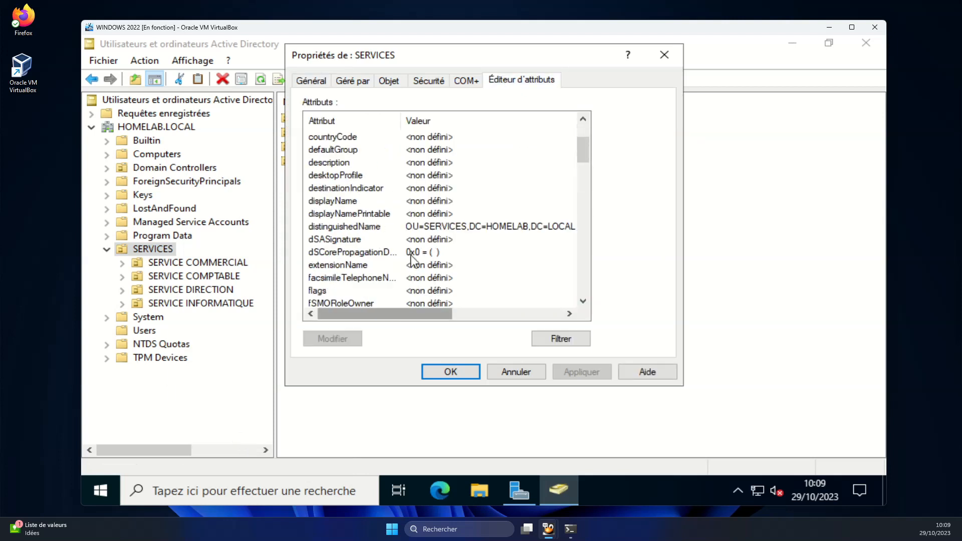
drag(445, 314, 395, 323)
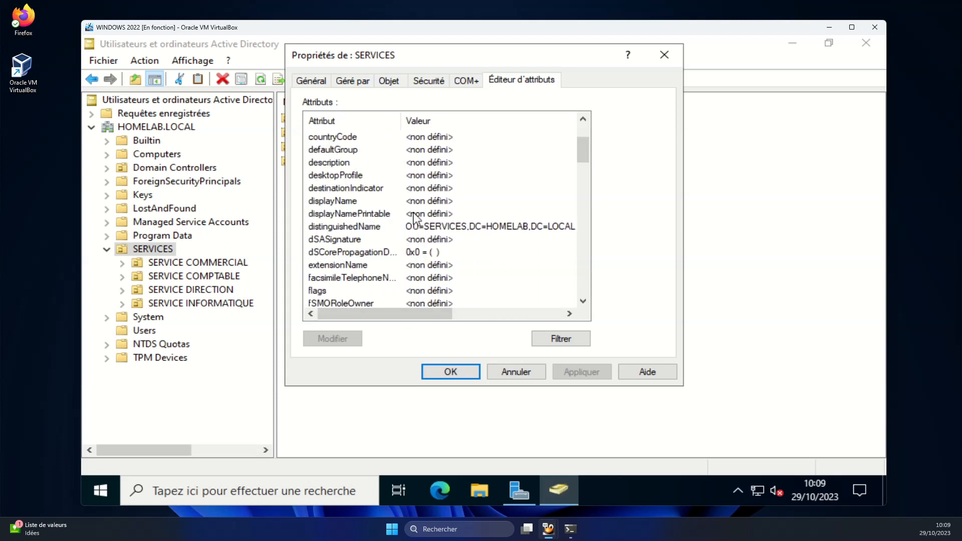
click(451, 372)
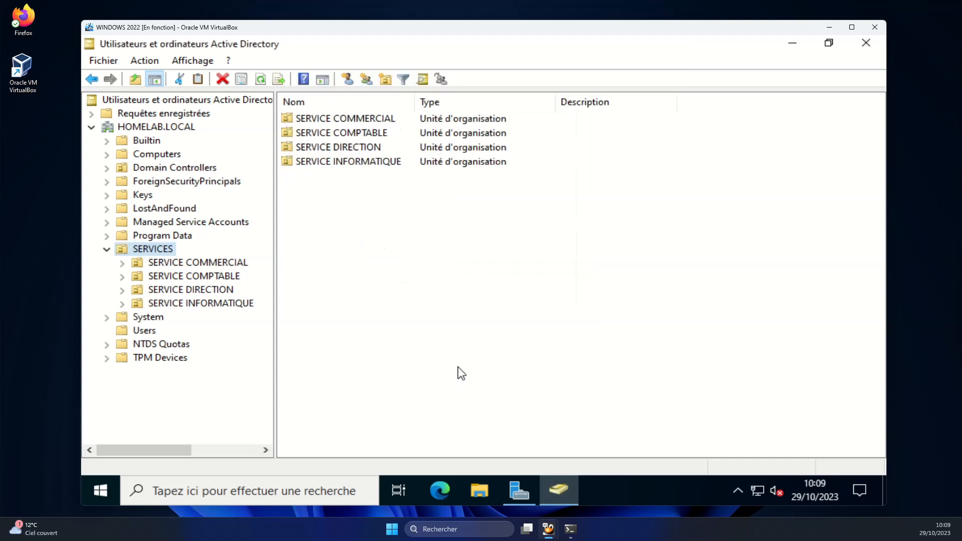
- Close Active Directory Users and Computers and Server Manager, open the Nextcloud bookmark in the VM's Edge, then close Edge
click(867, 43)
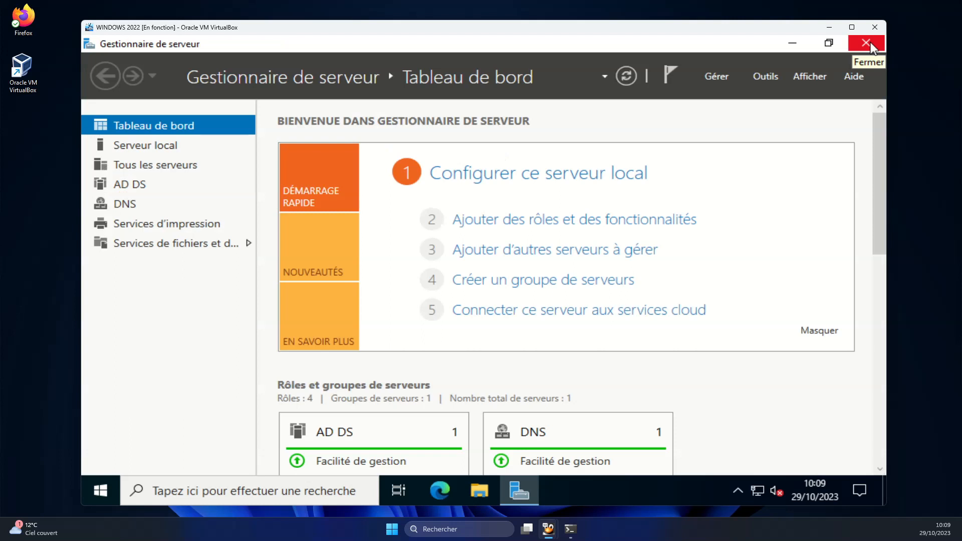
click(871, 43)
click(441, 490)
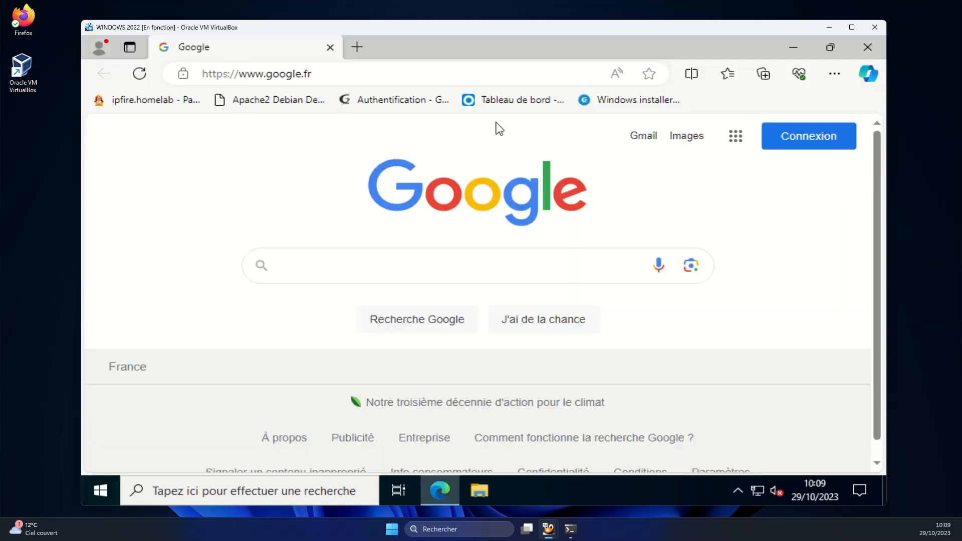
click(501, 103)
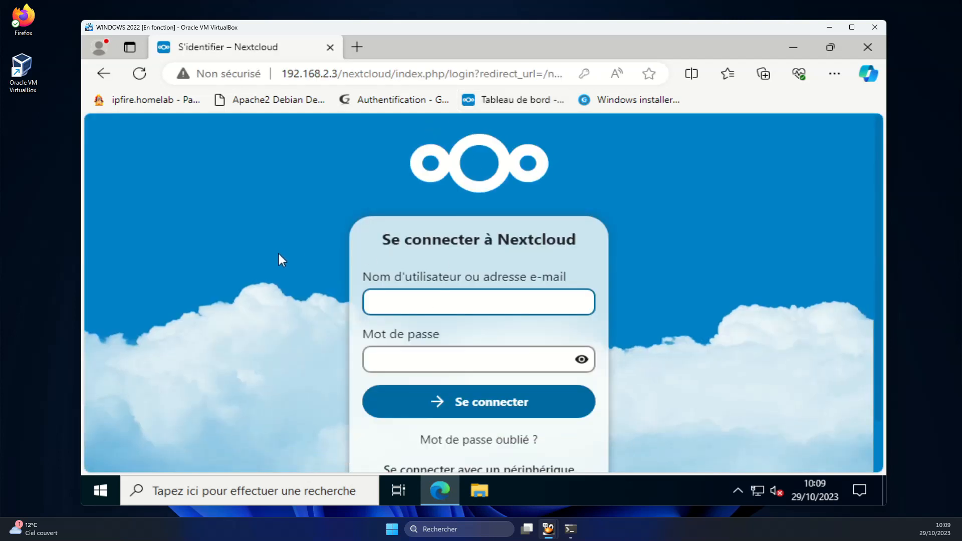
click(329, 47)
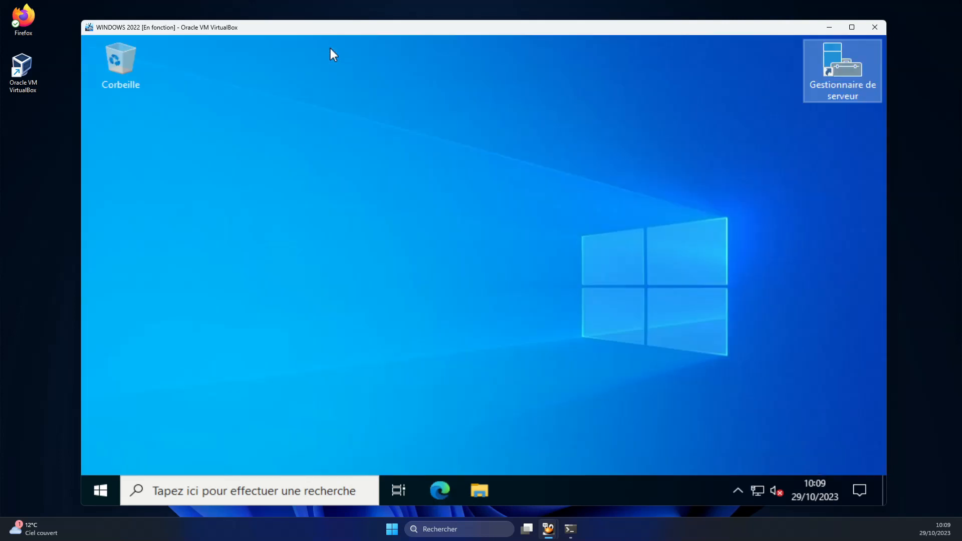
- Minimize the VM and open the Nextcloud bookmark in Firefox on the host
click(830, 30)
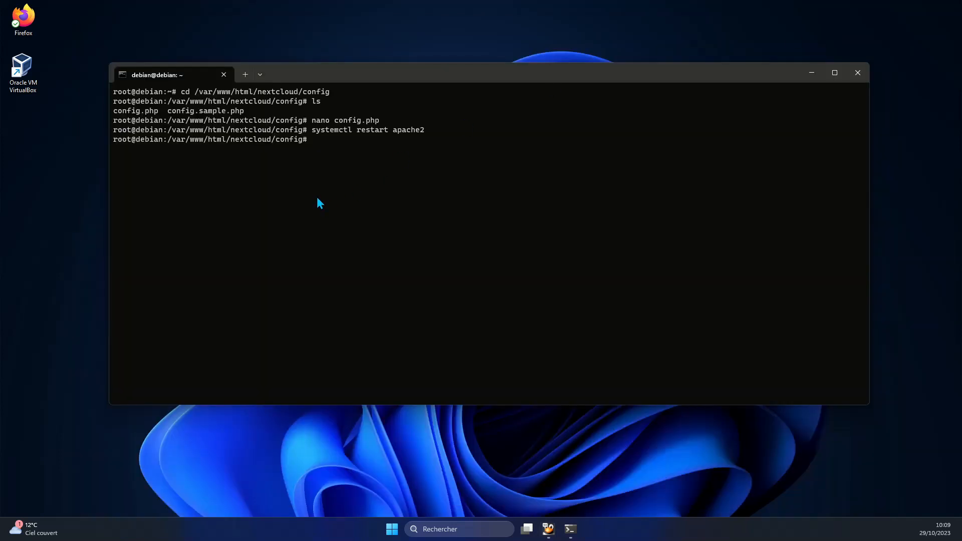
drag(362, 79, 342, 164)
double_click(32, 16)
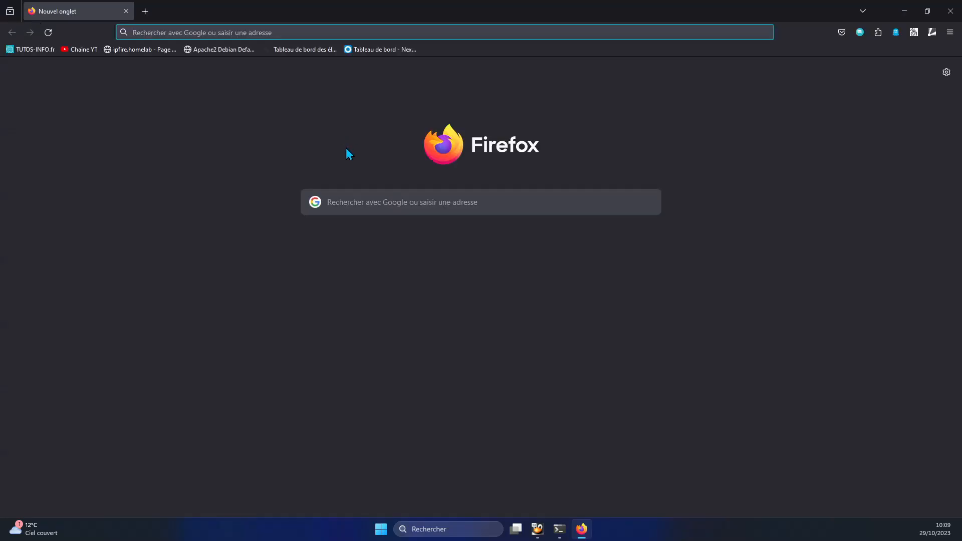
click(383, 49)
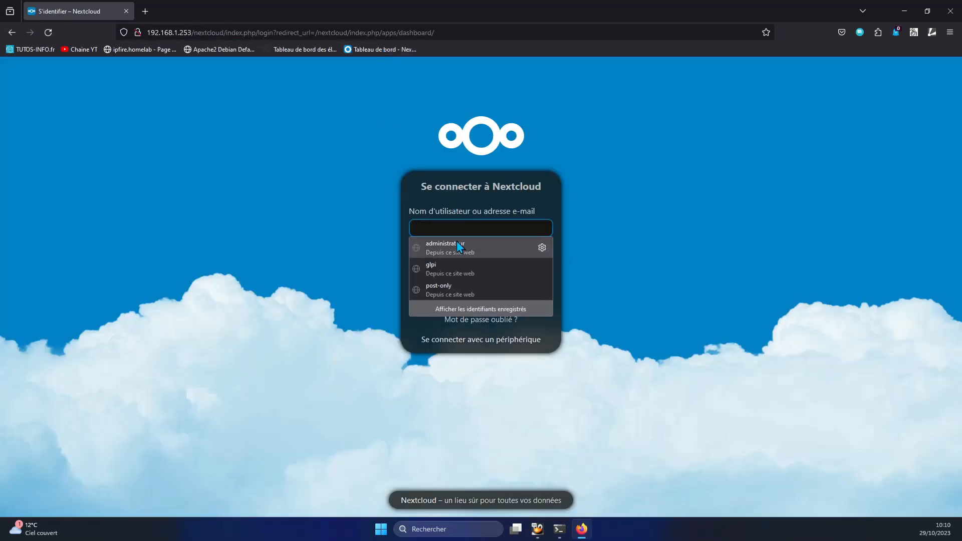
- Sign in with the saved administrator credentials and go to Applications from the account menu
click(453, 244)
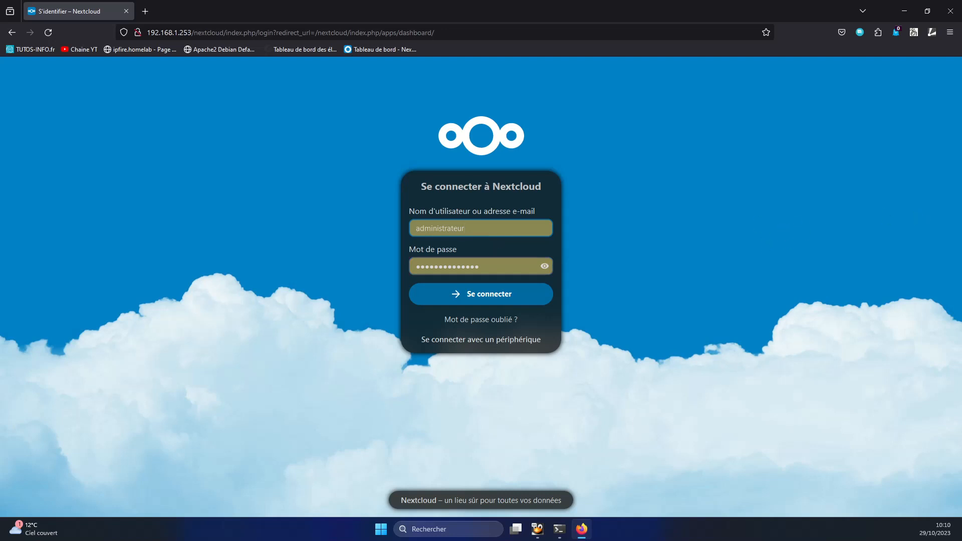
click(499, 295)
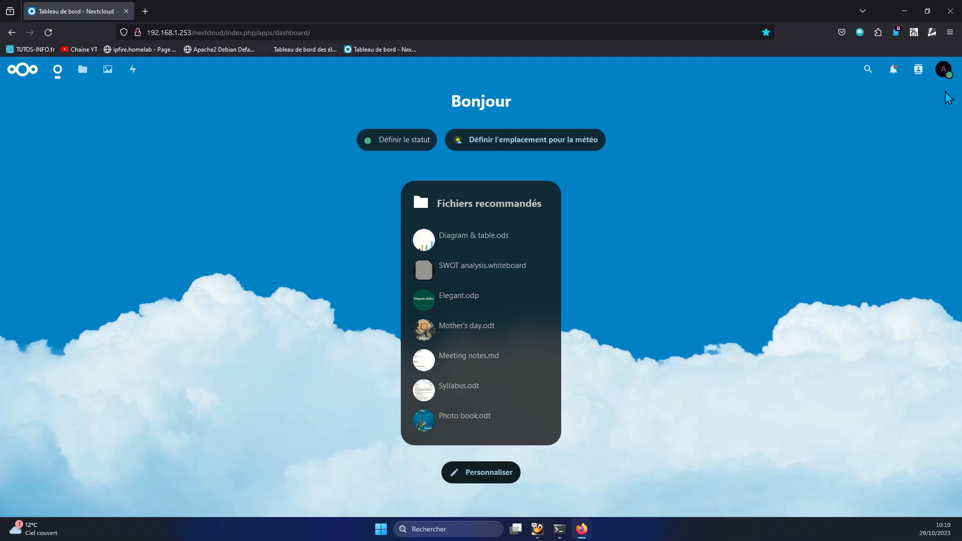
click(946, 70)
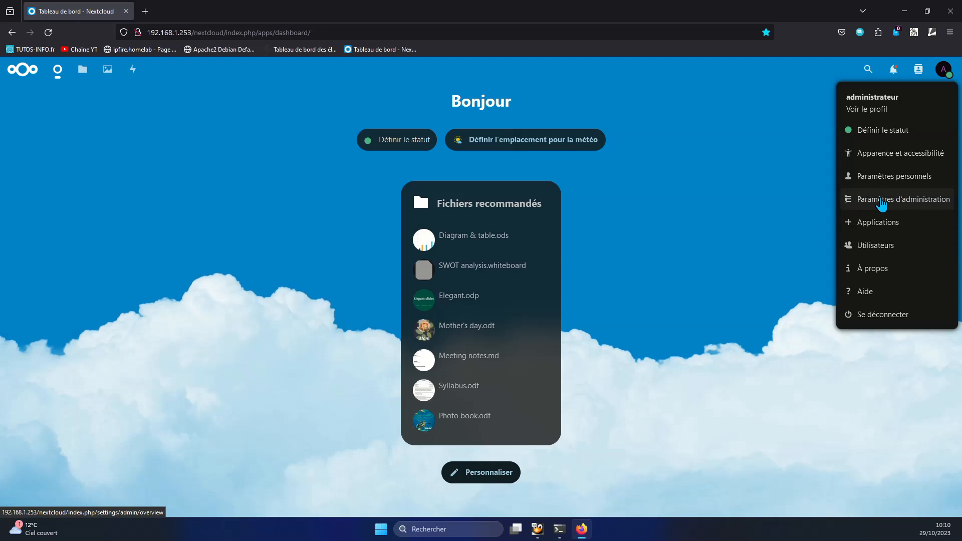
click(885, 222)
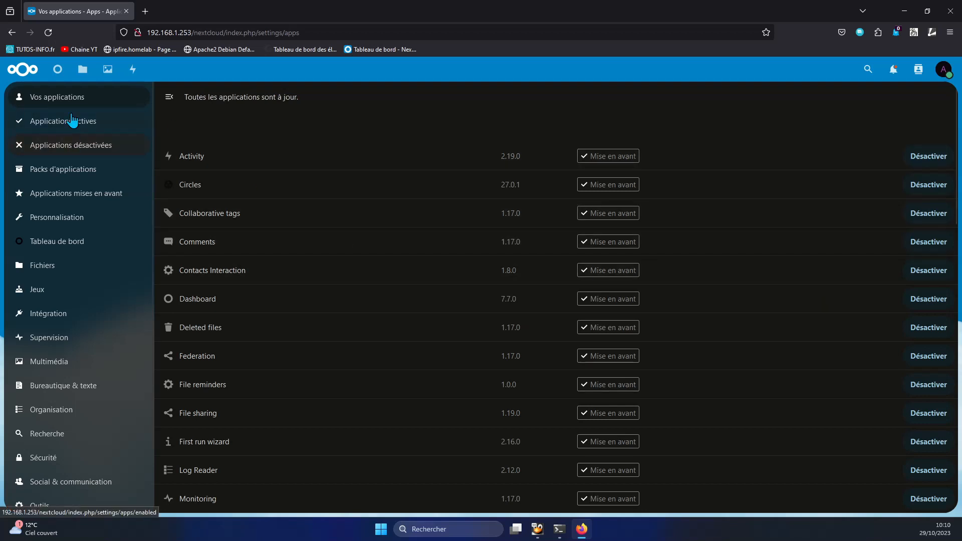
- Enable the LDAP user and group backend app from the disabled apps and confirm it appears among the active apps
click(77, 150)
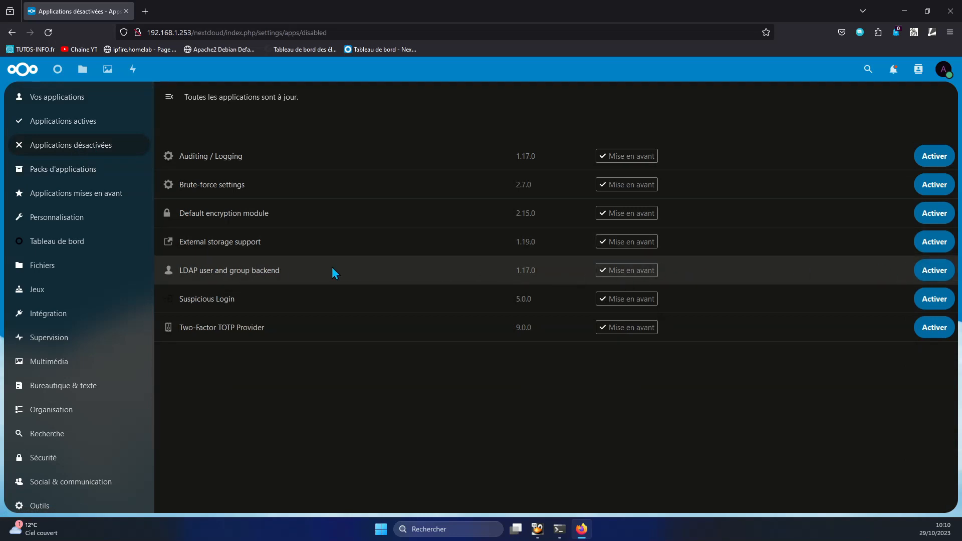
click(934, 270)
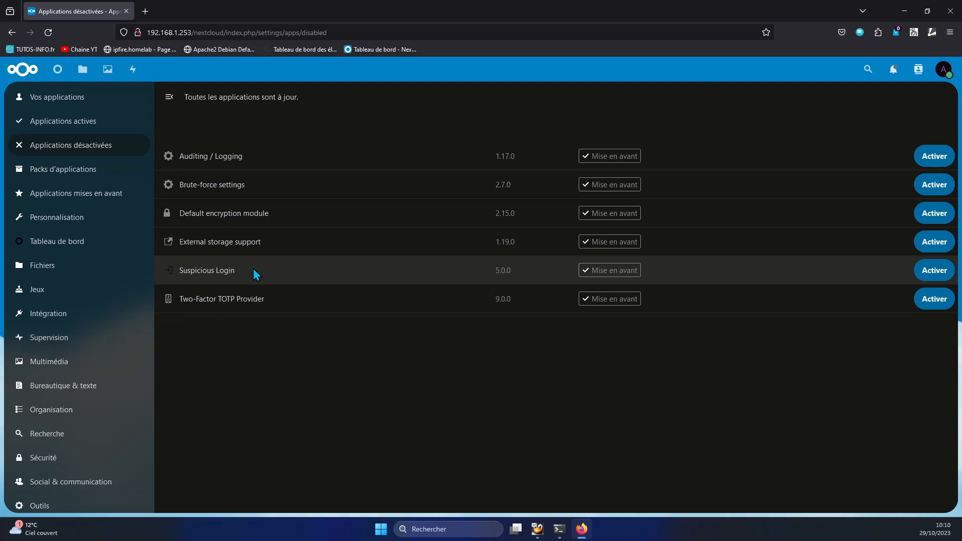
click(63, 121)
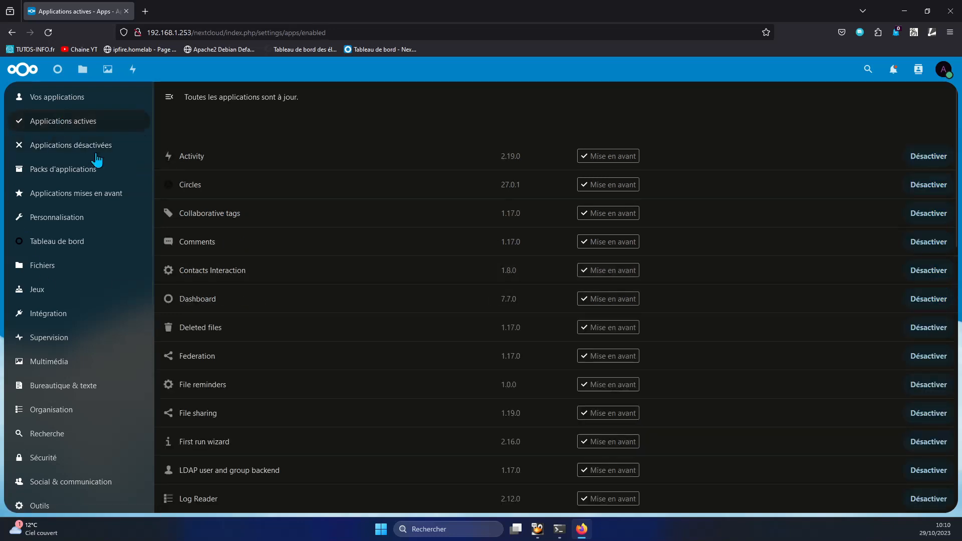
scroll(269, 265, down, 5)
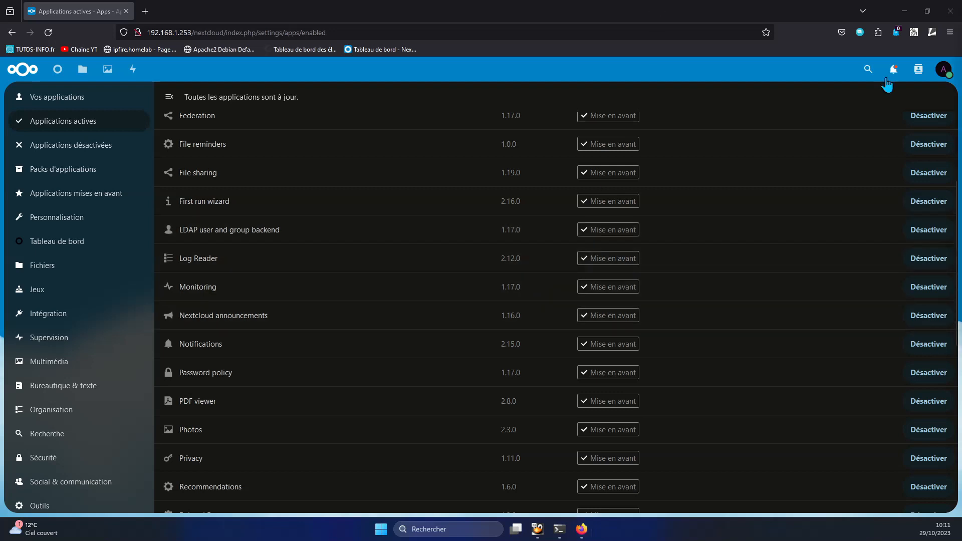
click(944, 69)
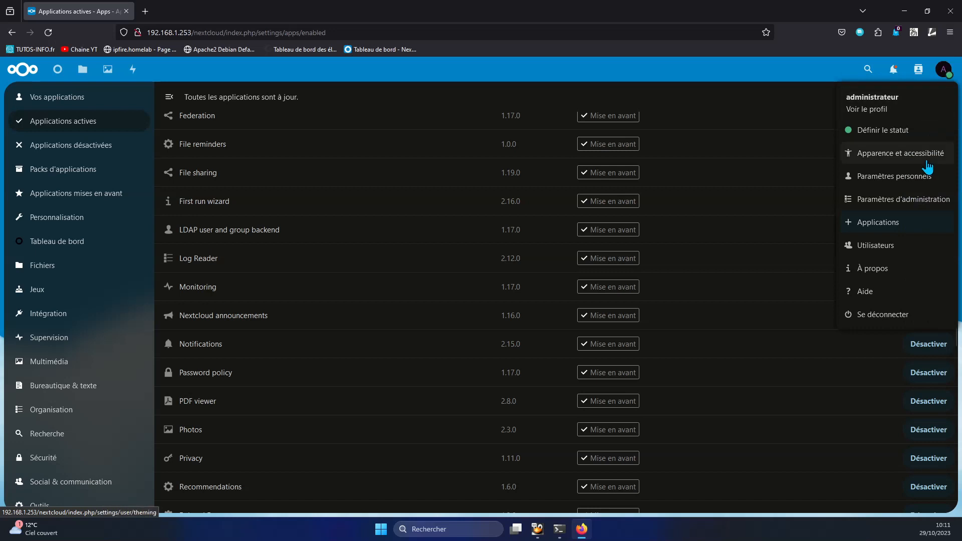
- Open the LDAP/AD integration page in the administration settings and select the server host field
click(879, 199)
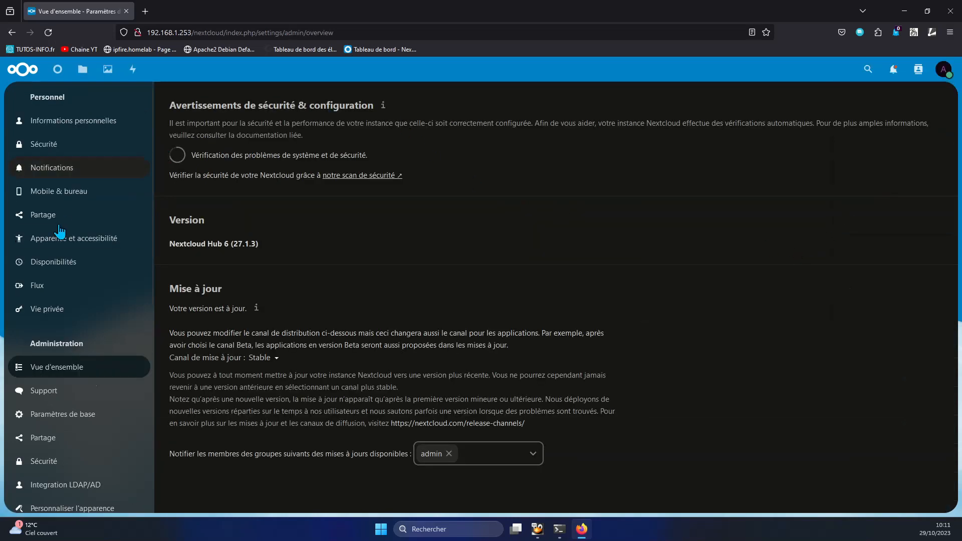
scroll(59, 231, down, 5)
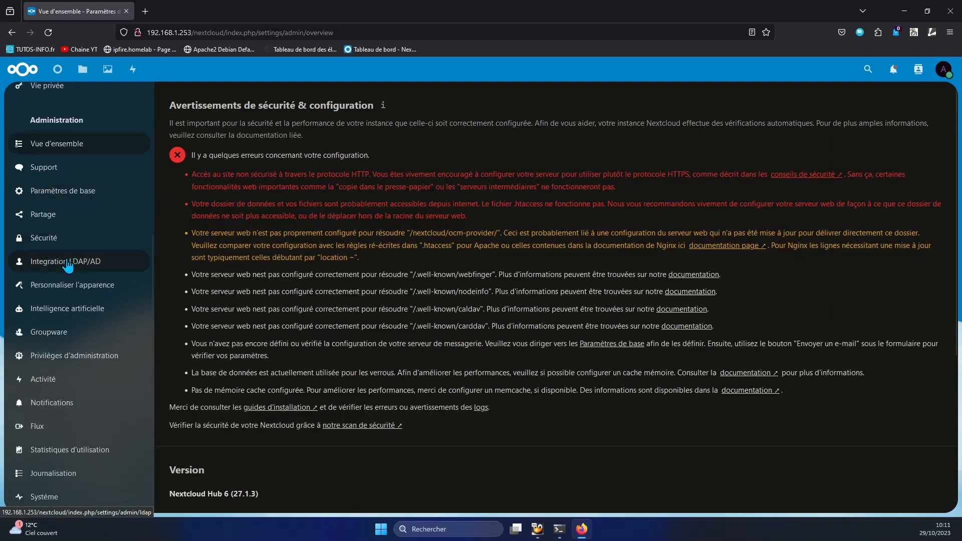
click(67, 265)
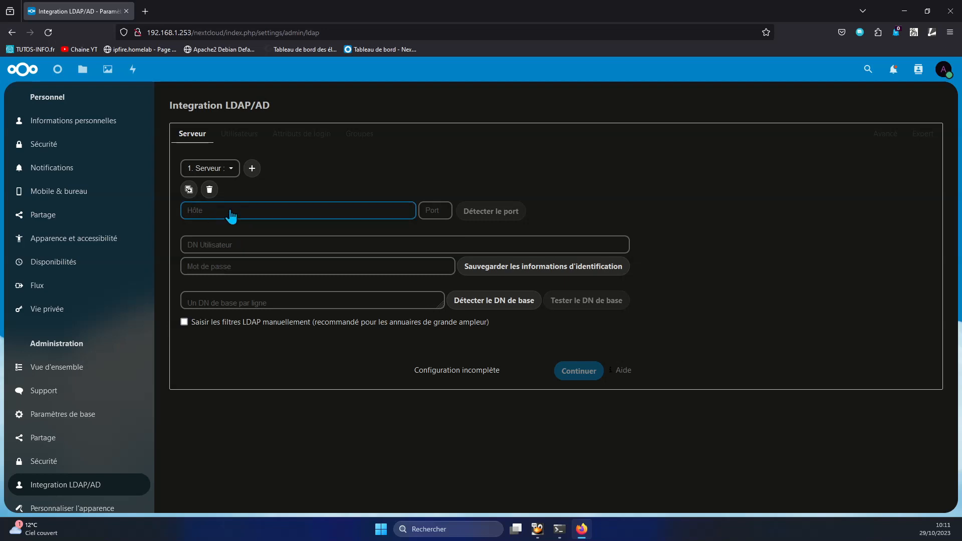
click(213, 210)
- Enter 192.168.2.2 as the LDAP server host and auto-detect port 389
text(192.168.2.2)
mouse_move(546, 535)
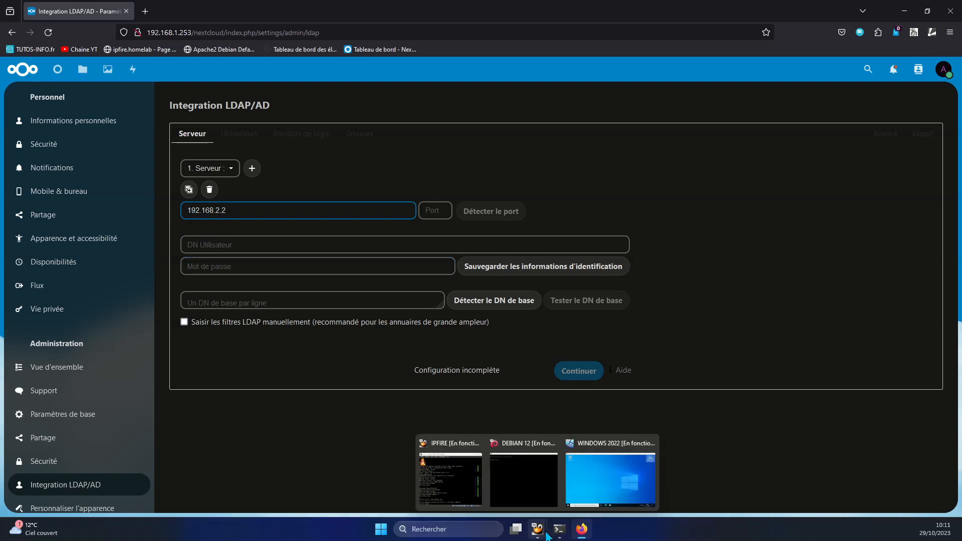
click(614, 482)
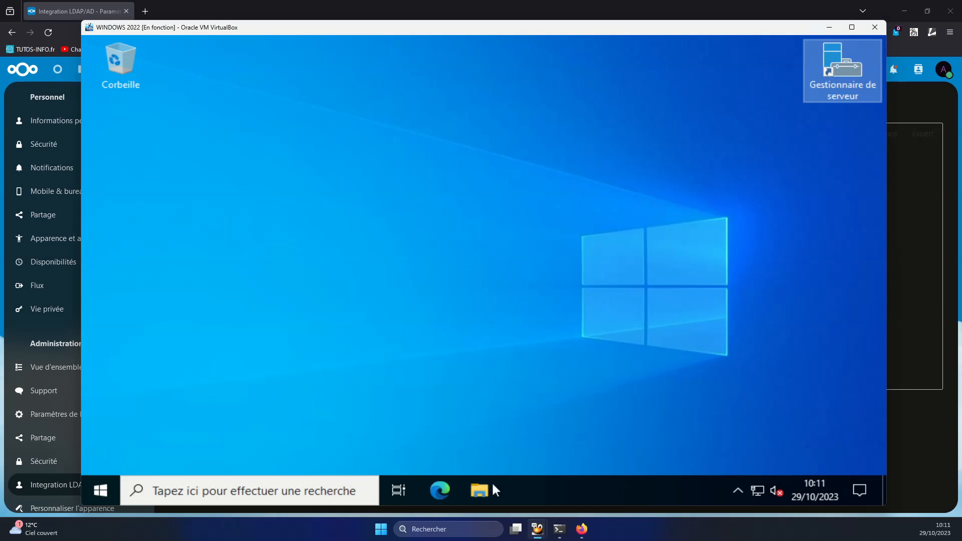
mouse_move(537, 529)
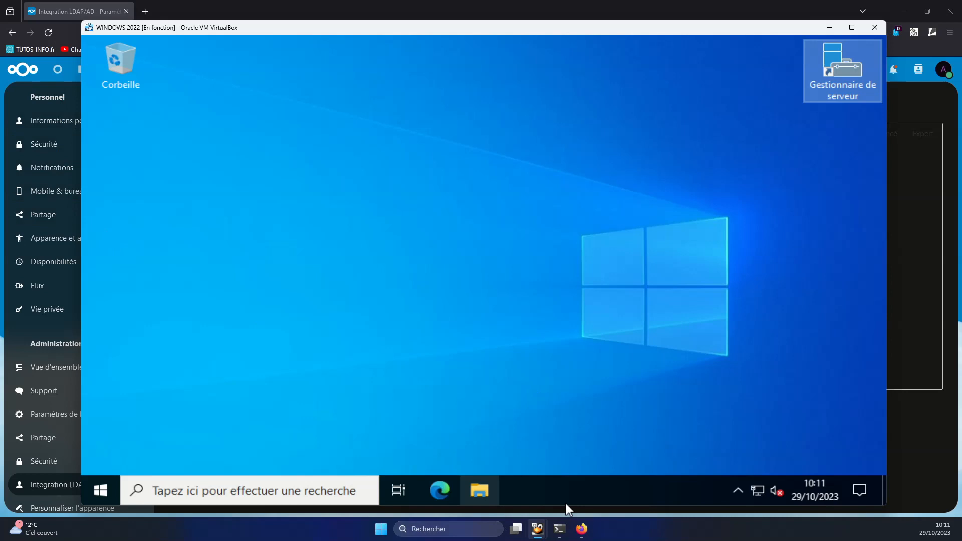
click(836, 28)
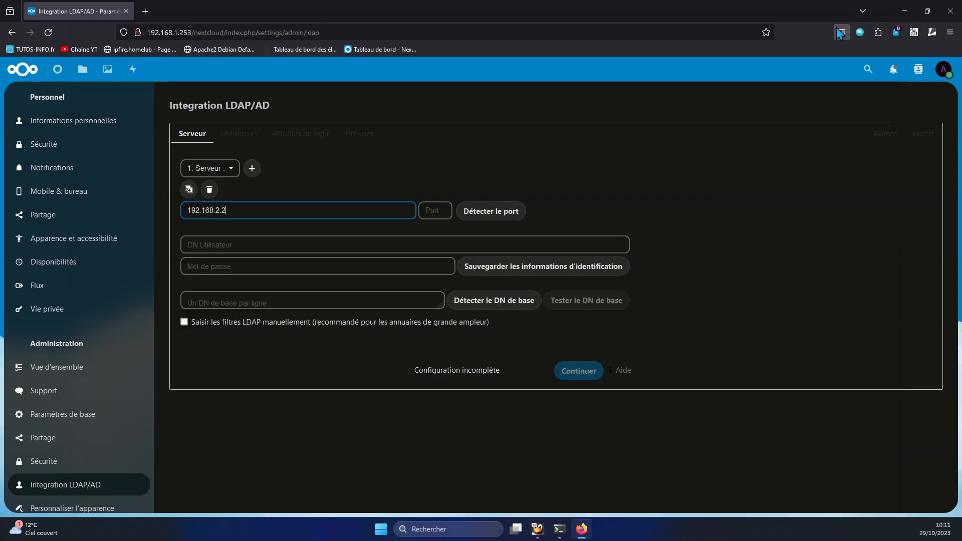
click(493, 214)
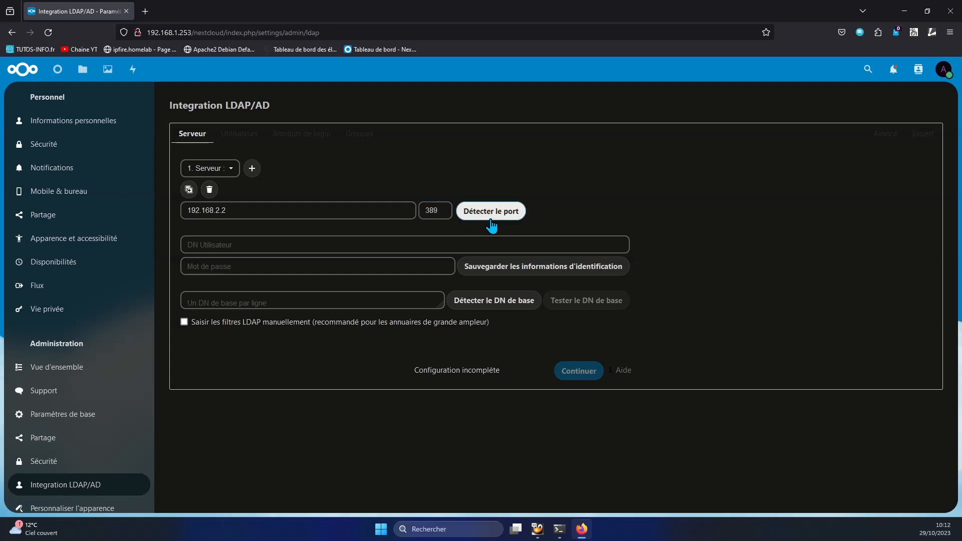
- Bring the Windows Server 2022 virtual machine to the front
click(191, 214)
click(231, 250)
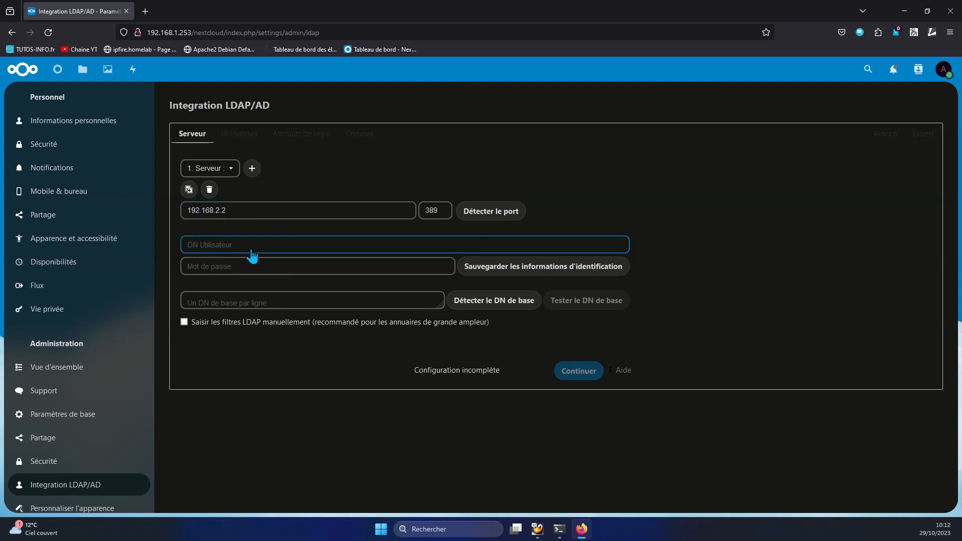
mouse_move(585, 540)
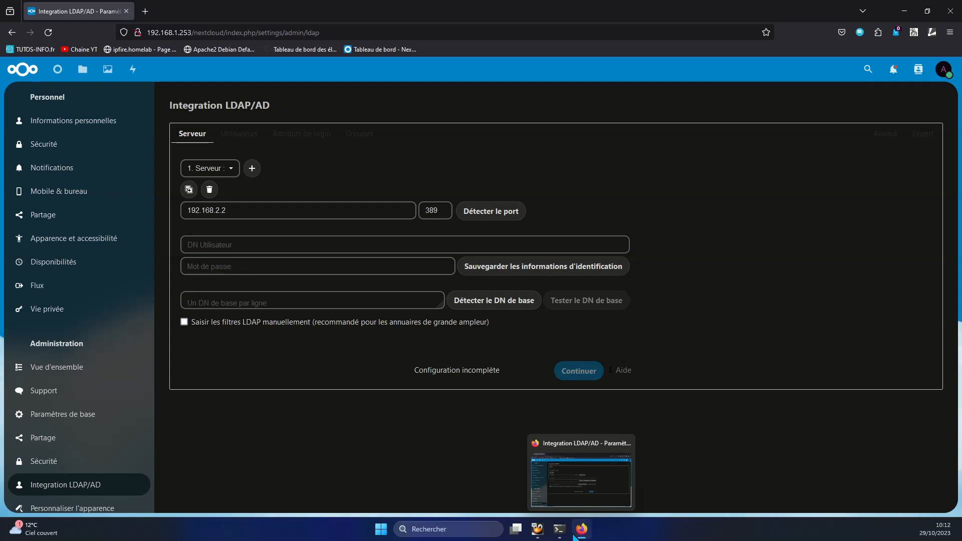
mouse_move(537, 532)
click(596, 497)
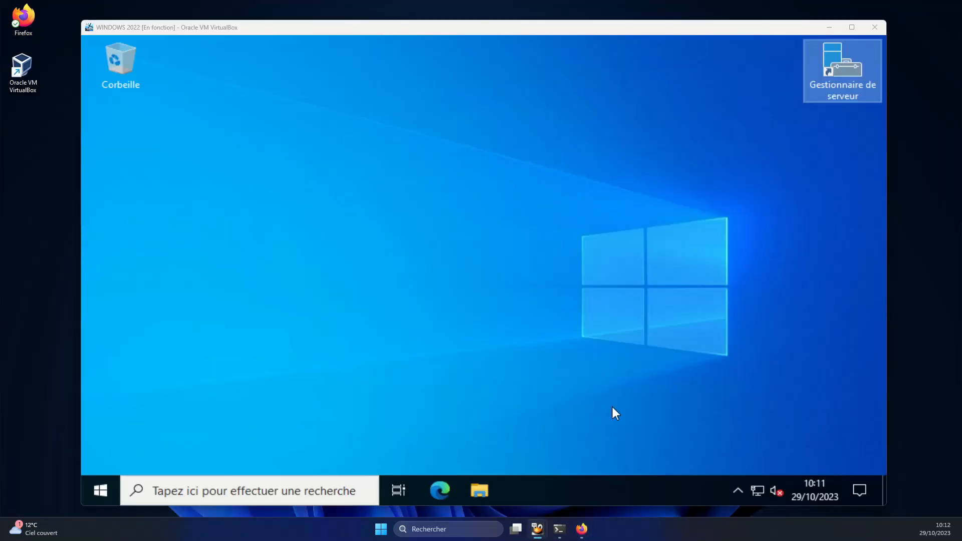
- Launch Active Directory Users and Computers from Server Manager and open the Users container
double_click(828, 86)
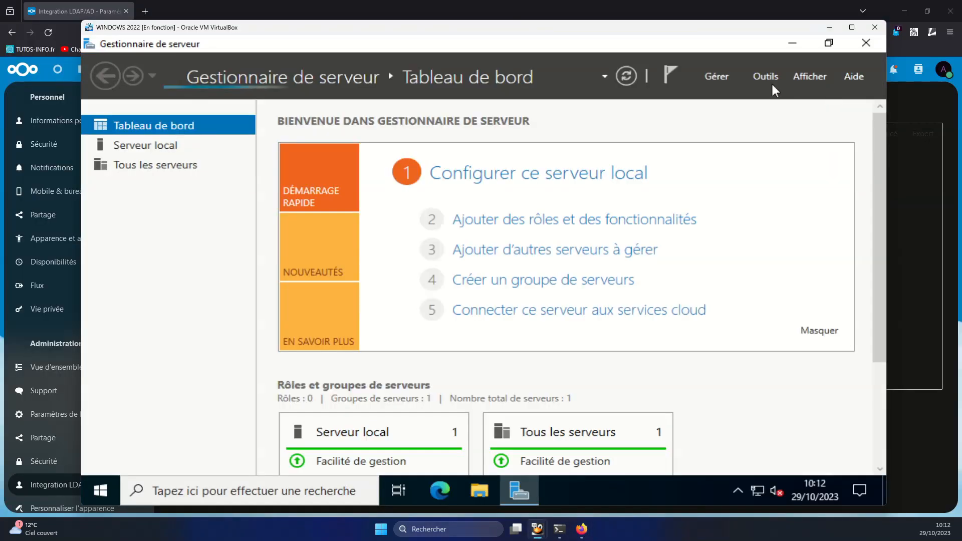
click(765, 76)
scroll(670, 445, down, 3)
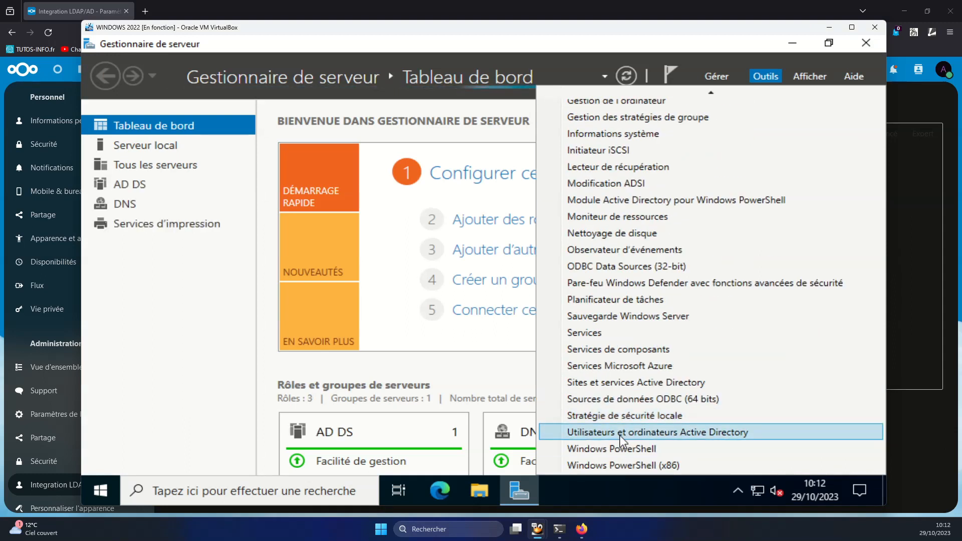
click(621, 434)
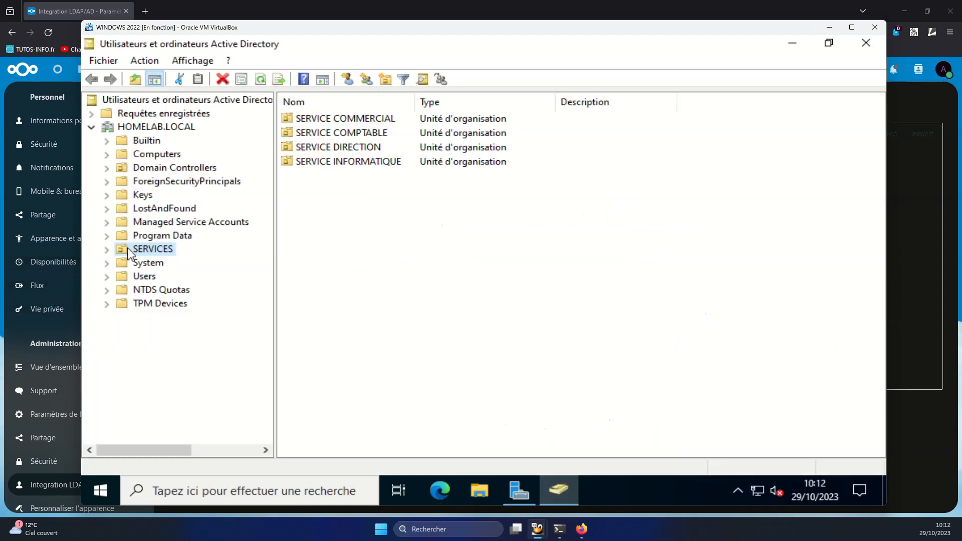
click(145, 278)
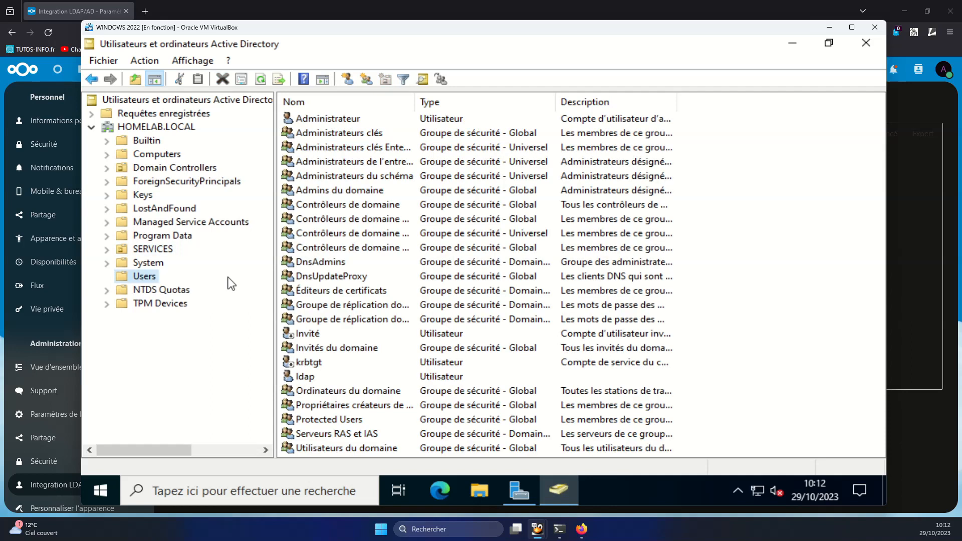
- Read the ldap account's distinguishedName in its Attribute Editor, then switch back to the Nextcloud LDAP page
right_click(314, 377)
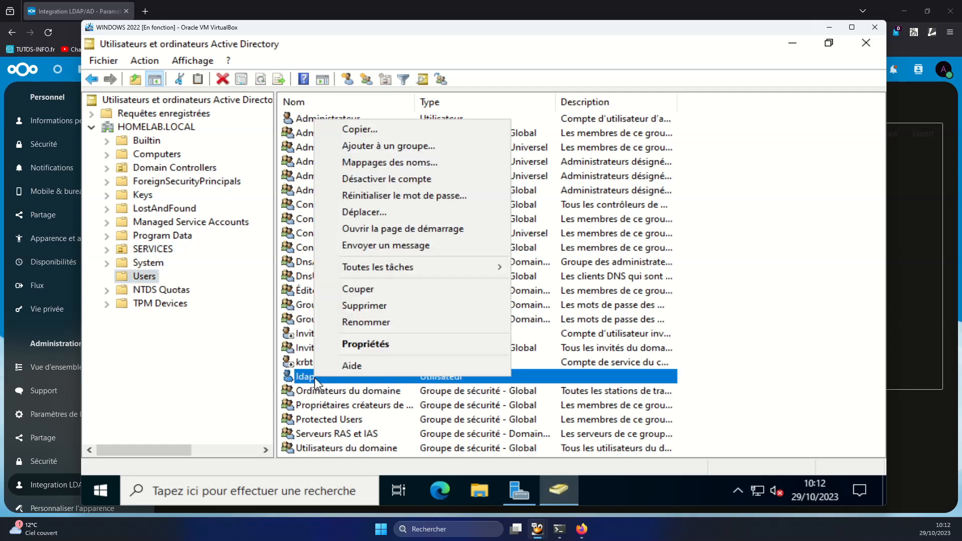
click(360, 346)
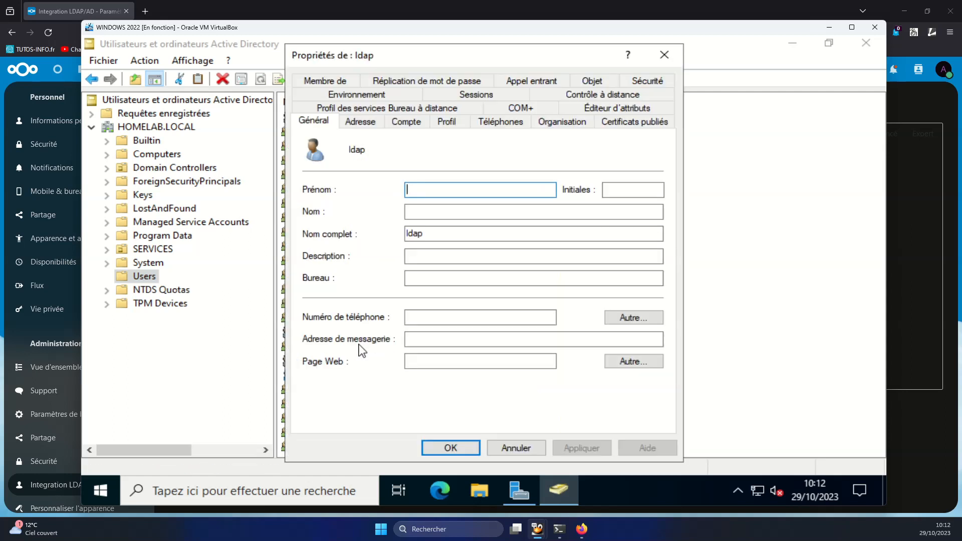
click(609, 110)
scroll(371, 264, down, 10)
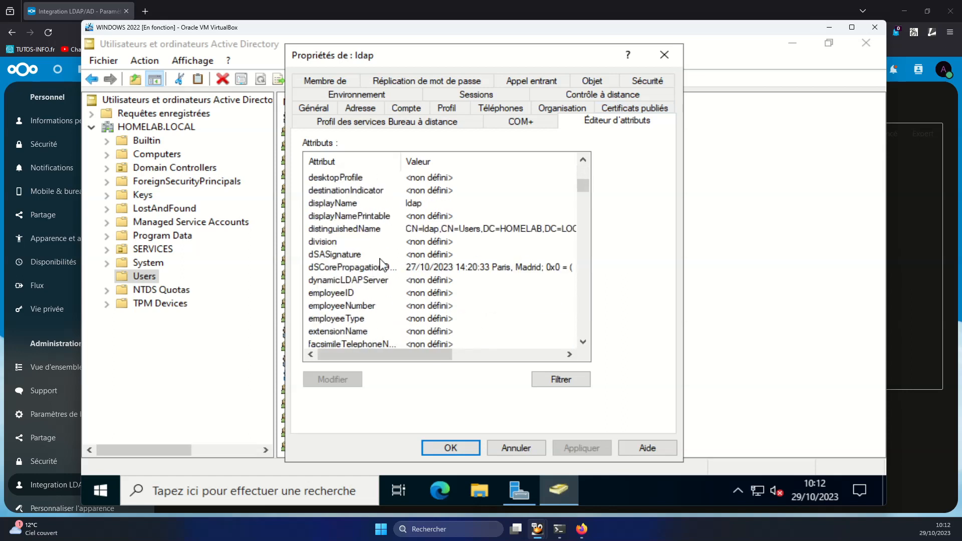
click(412, 230)
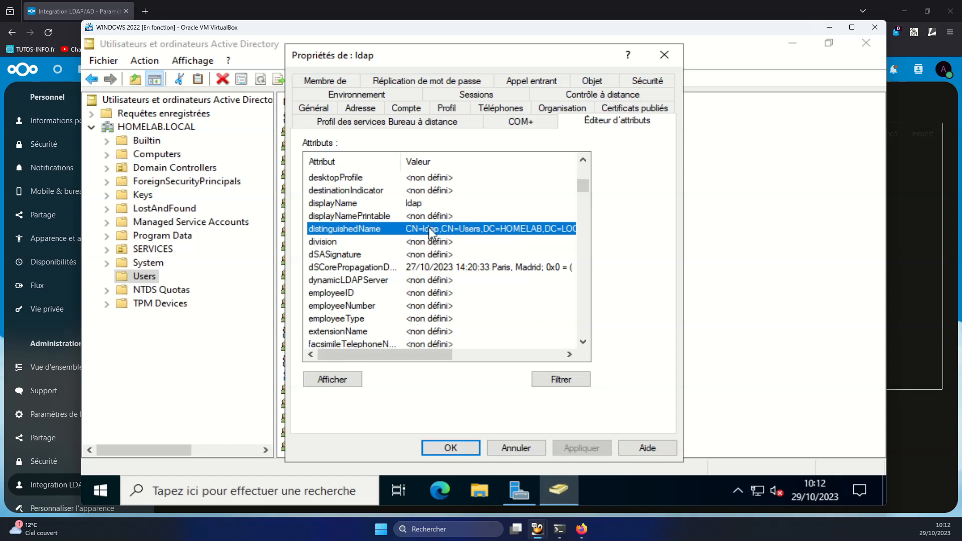
click(953, 210)
click(186, 249)
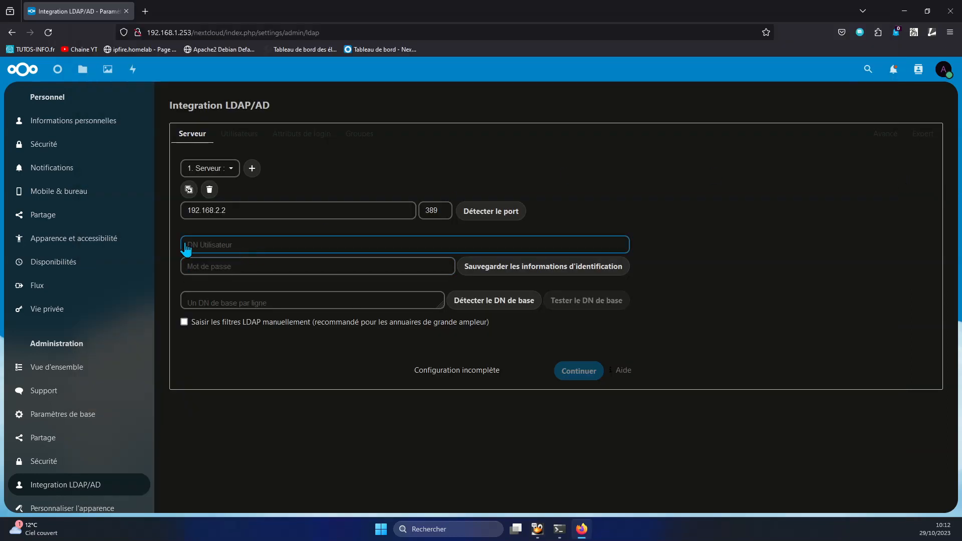
- Enter bind DN cn=ldap,cn=Users,dc=homelab,dc=local with its password and save the credentials
click(214, 243)
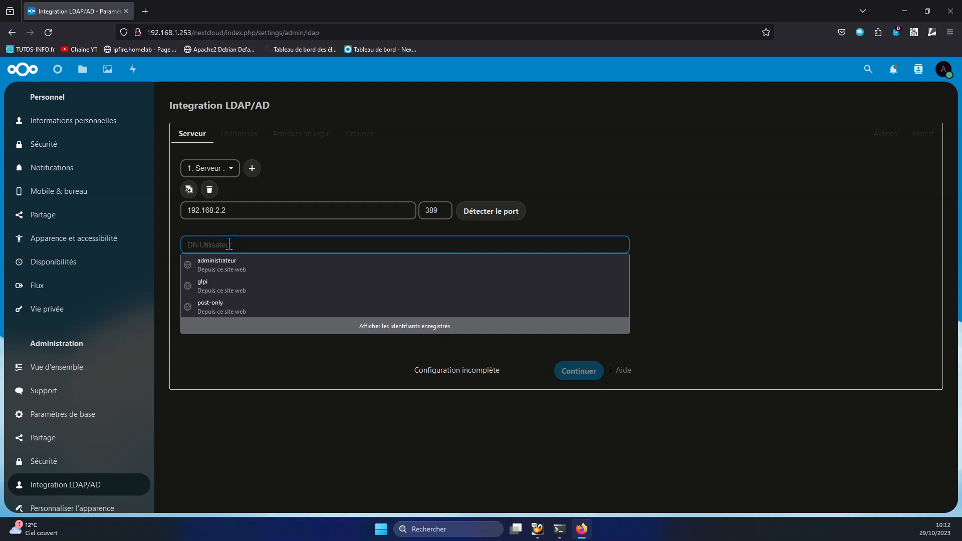
text(cn)
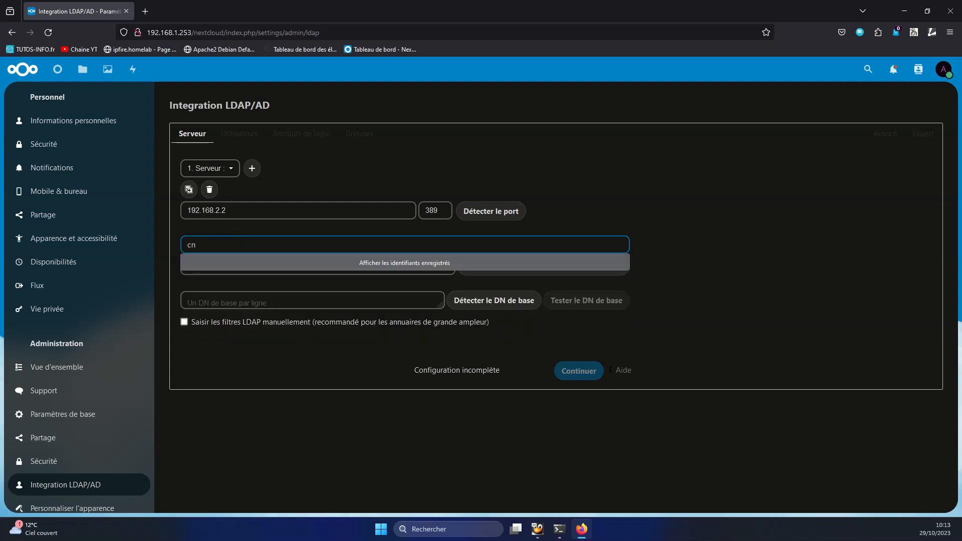
text(=ldap)
text(sers,dc=homelab,dc=local)
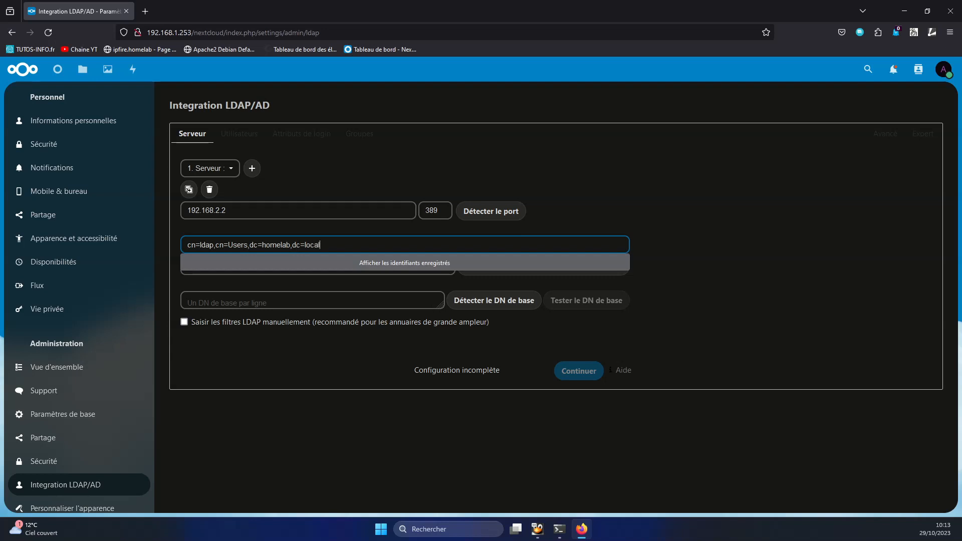
key(Tab)
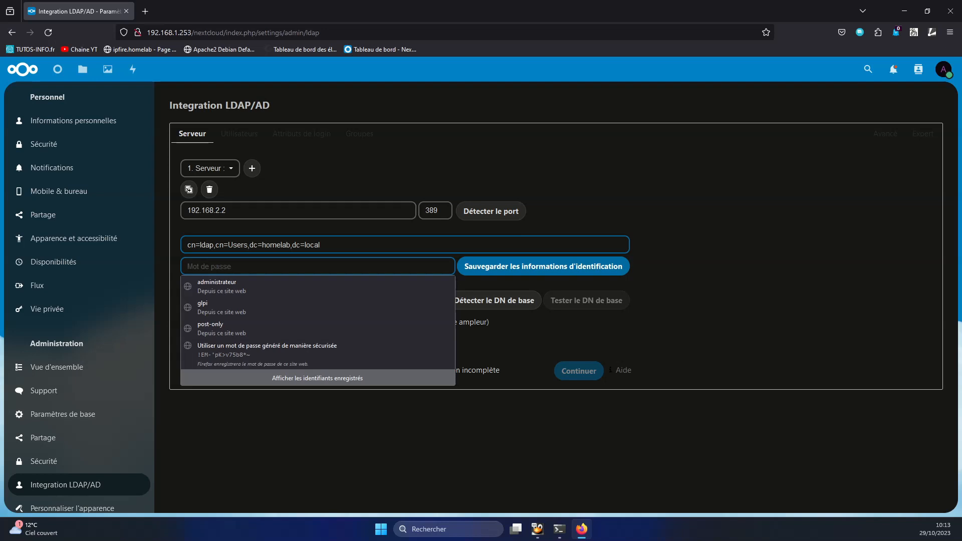
text(a)
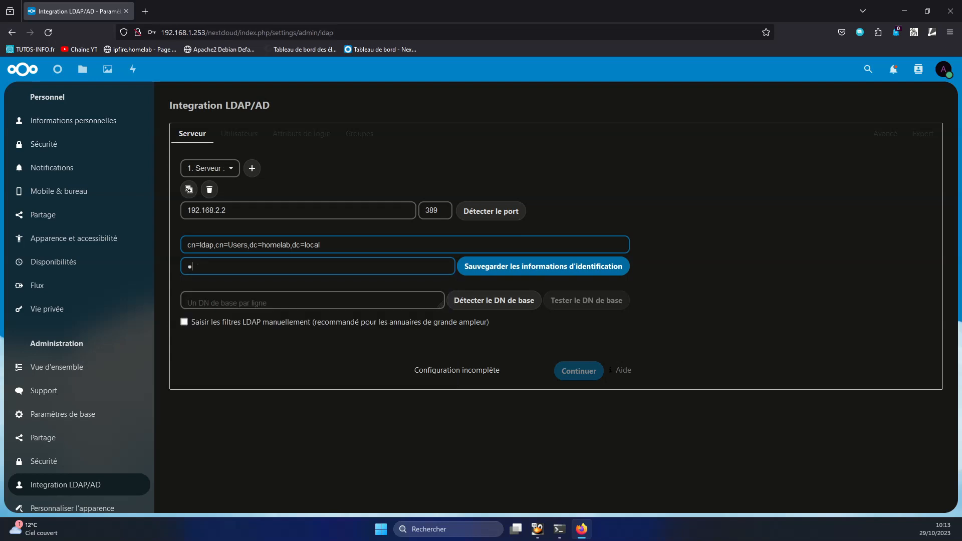
text(•••••••••••••)
click(576, 267)
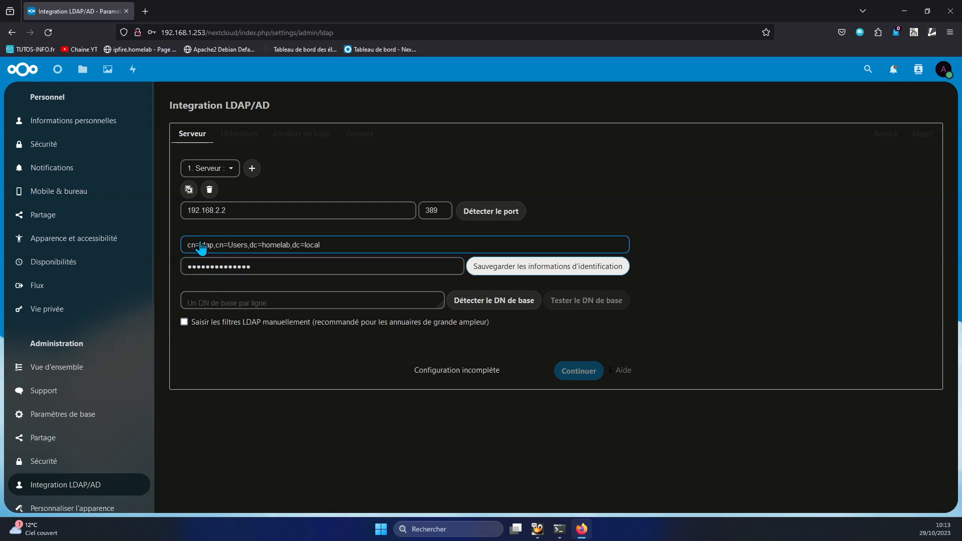
click(518, 307)
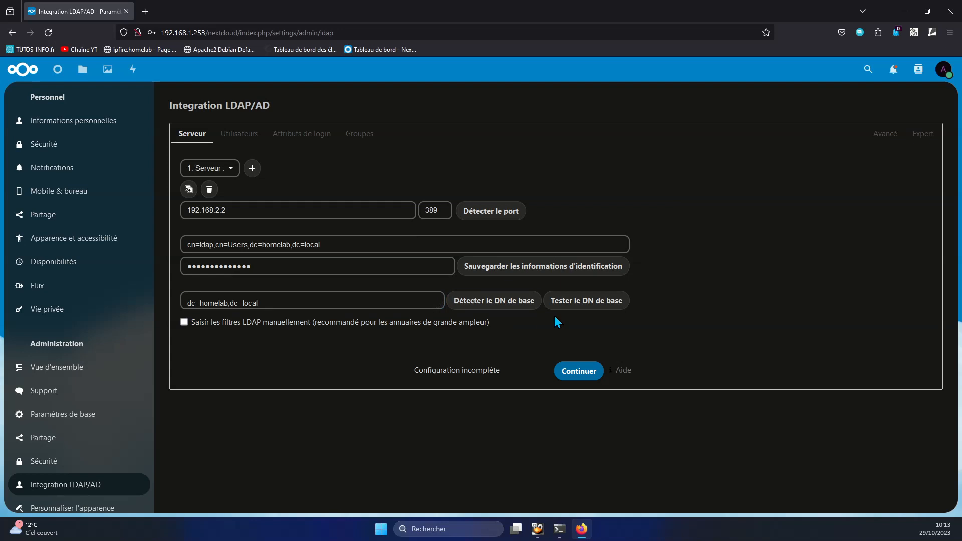
- Test base DN dc=homelab,dc=local, which finds 298 entries, and continue to the Users filter step
click(193, 304)
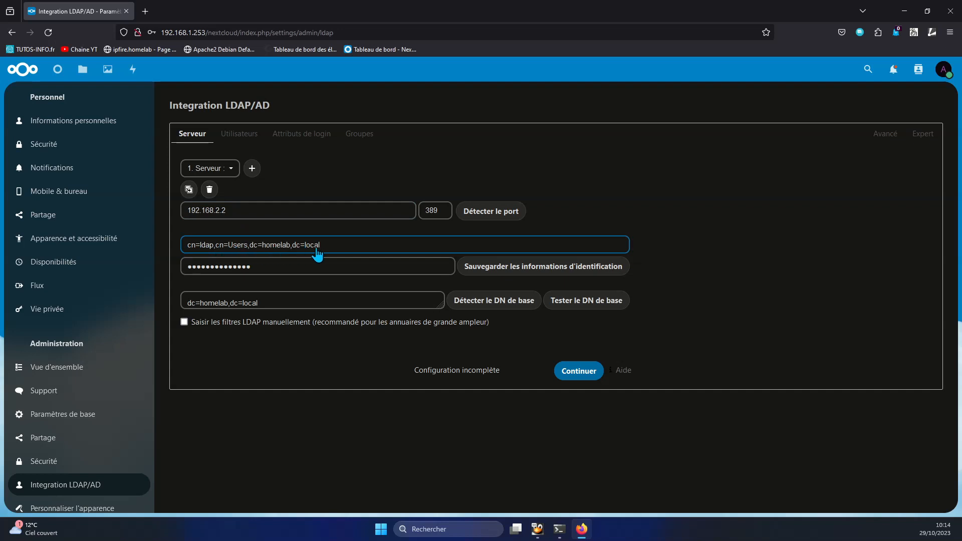
click(568, 303)
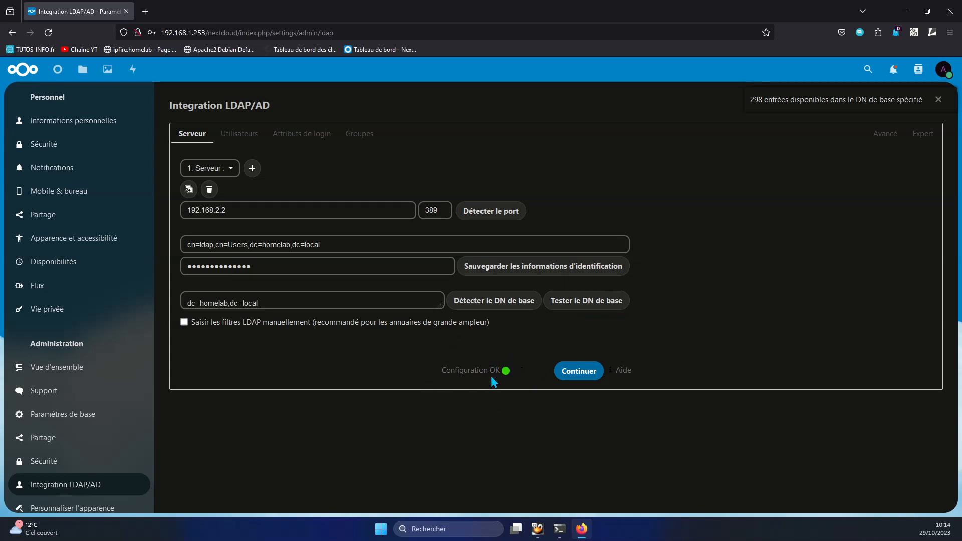
click(599, 375)
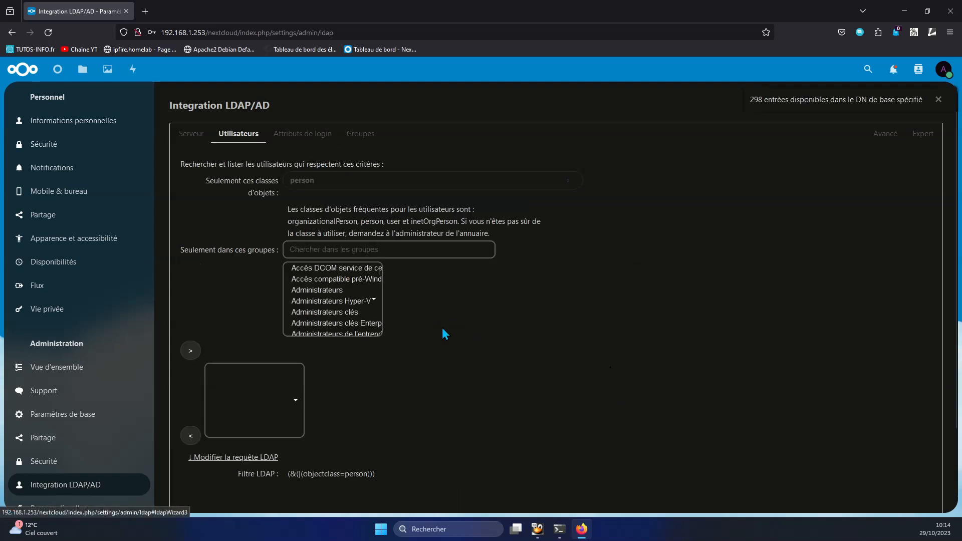
- Advance through the login-attributes step to the Groups step and browse the group list
scroll(445, 331, down, 2)
scroll(449, 339, up, 2)
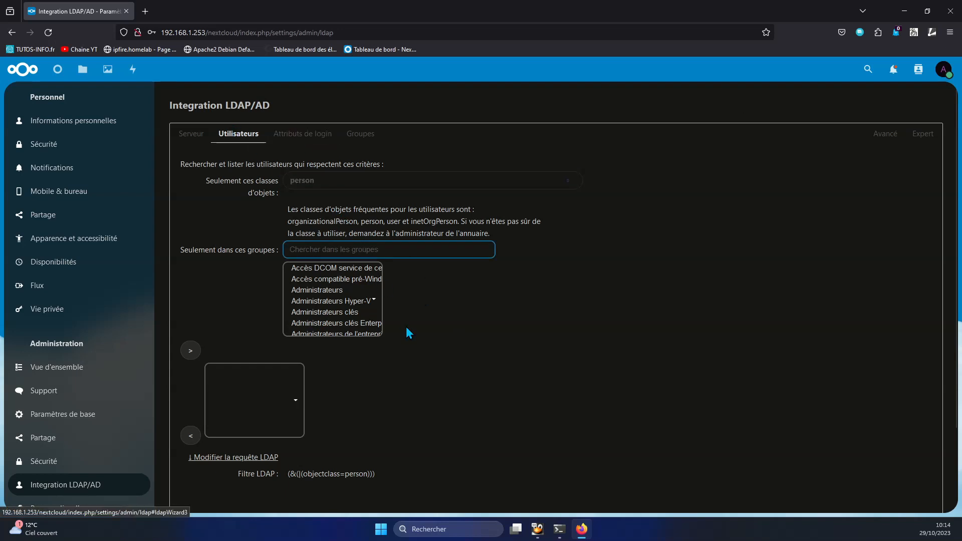
scroll(408, 330, down, 3)
click(578, 484)
click(585, 393)
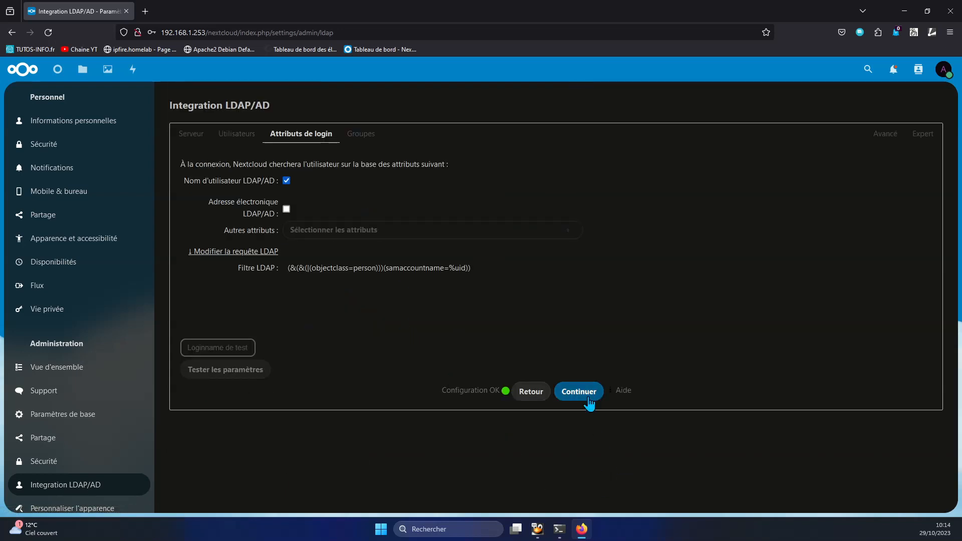
scroll(362, 300, down, 2)
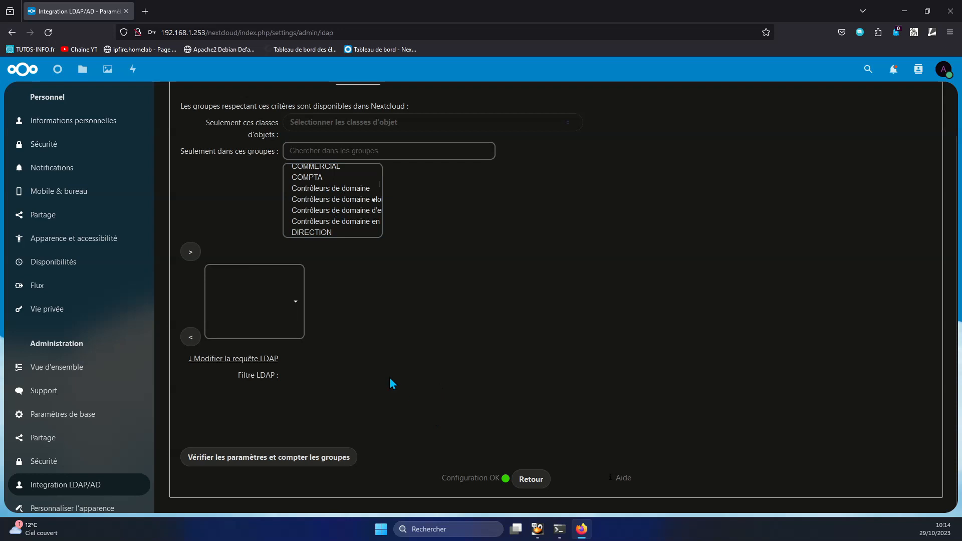
scroll(334, 216, up, 2)
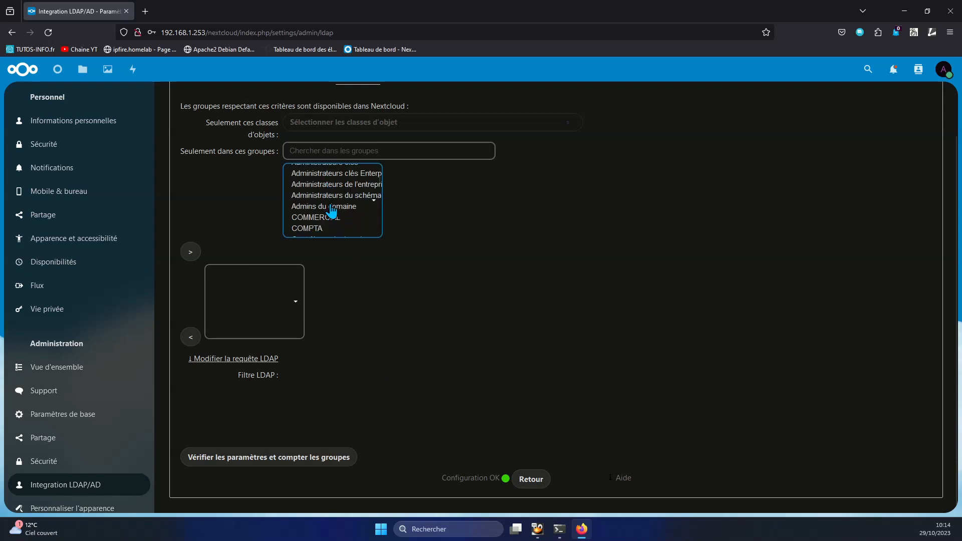
scroll(325, 233, down, 2)
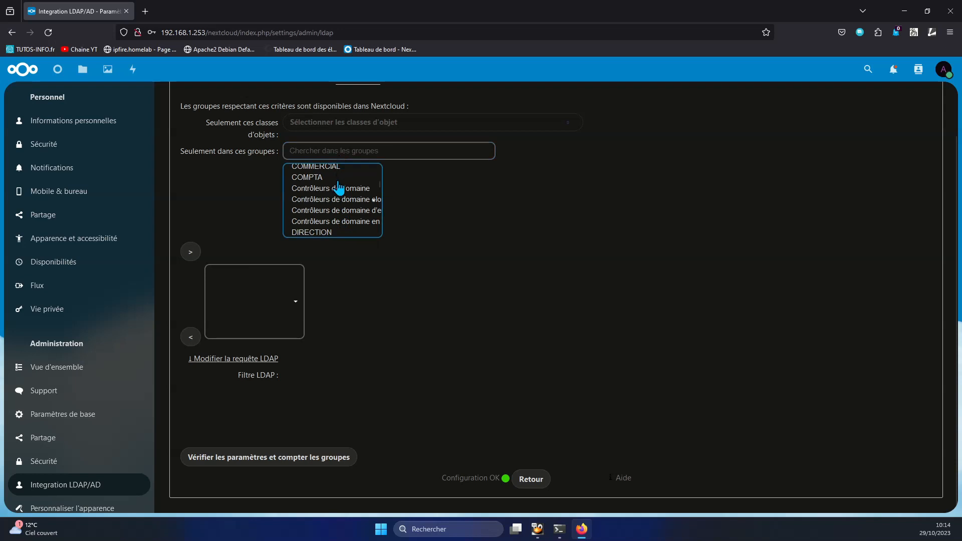
scroll(320, 139, up, 2)
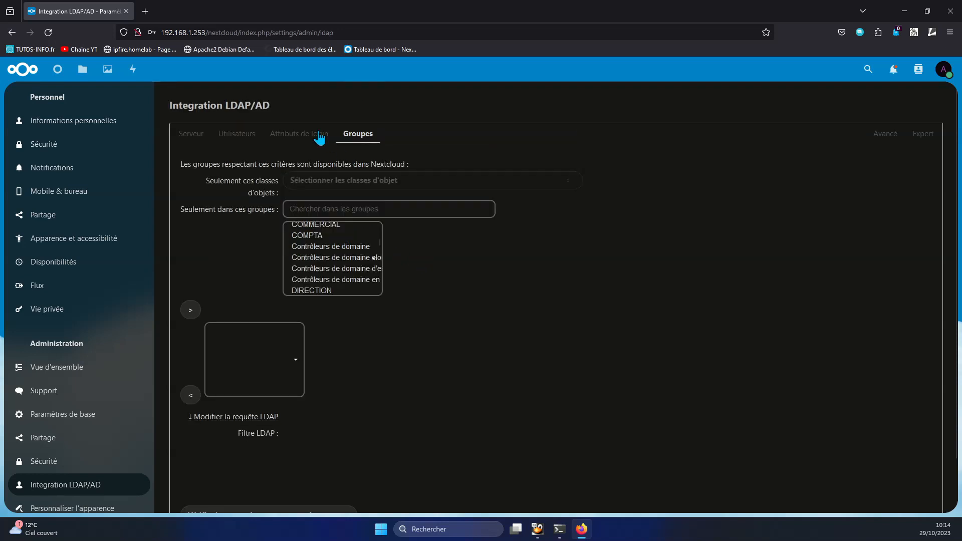
- Step back through Login attributes and Users to the Server tab
click(318, 136)
click(251, 135)
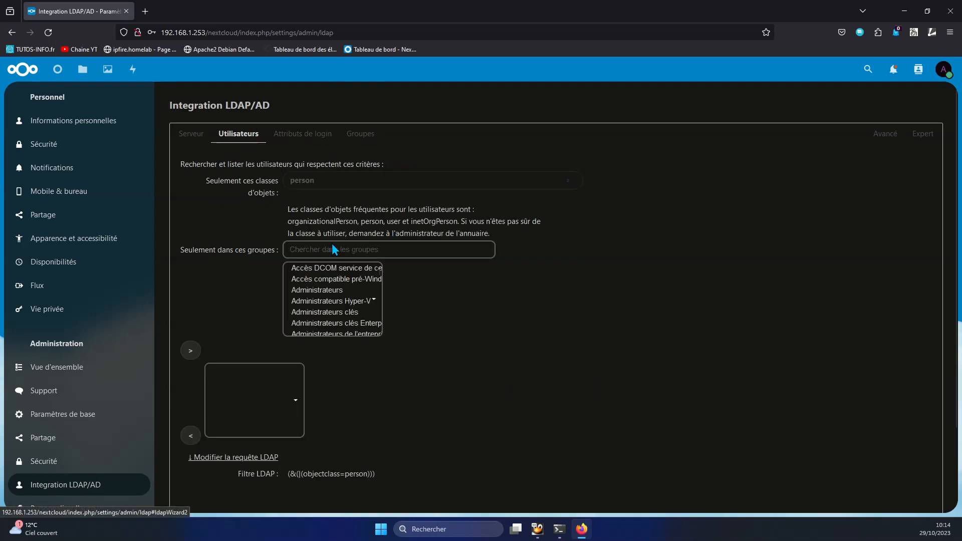
scroll(342, 293, down, 5)
scroll(343, 295, down, 3)
scroll(342, 296, up, 5)
click(197, 131)
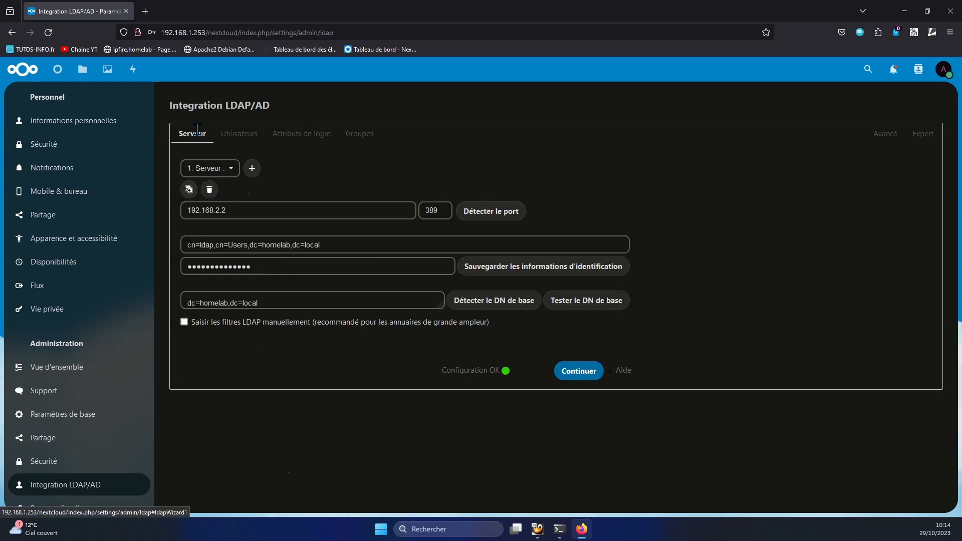
- Open the Users page, decline Firefox's login save, and review the ten listed accounts
click(212, 304)
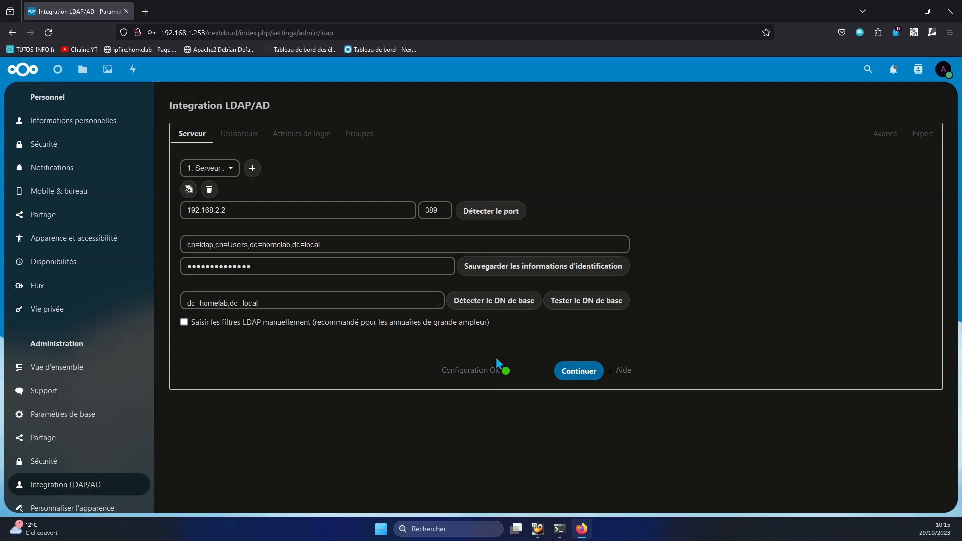
click(945, 73)
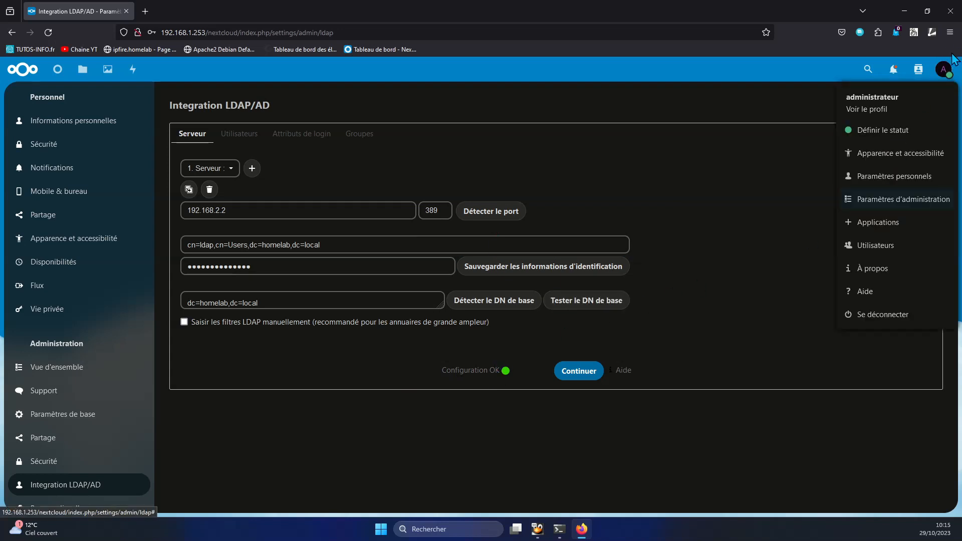
click(897, 244)
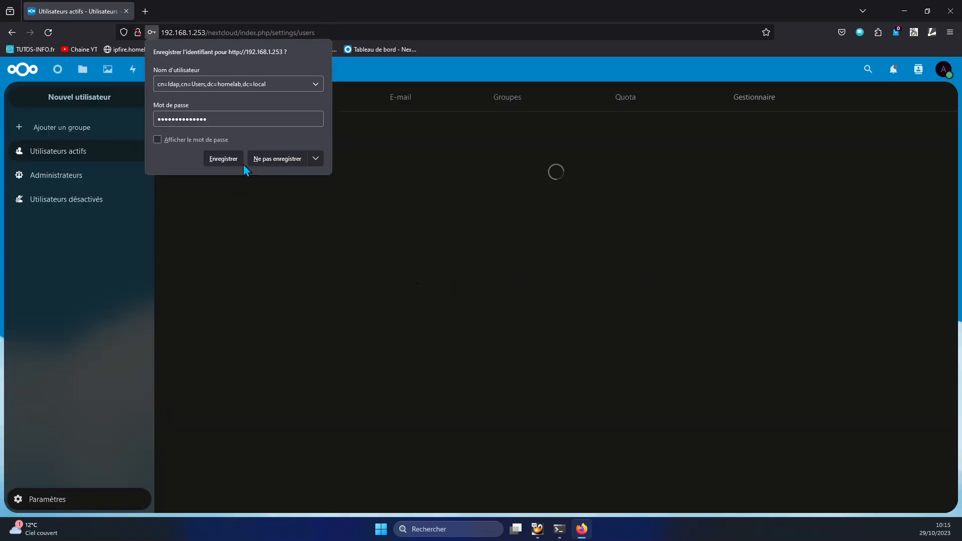
click(282, 158)
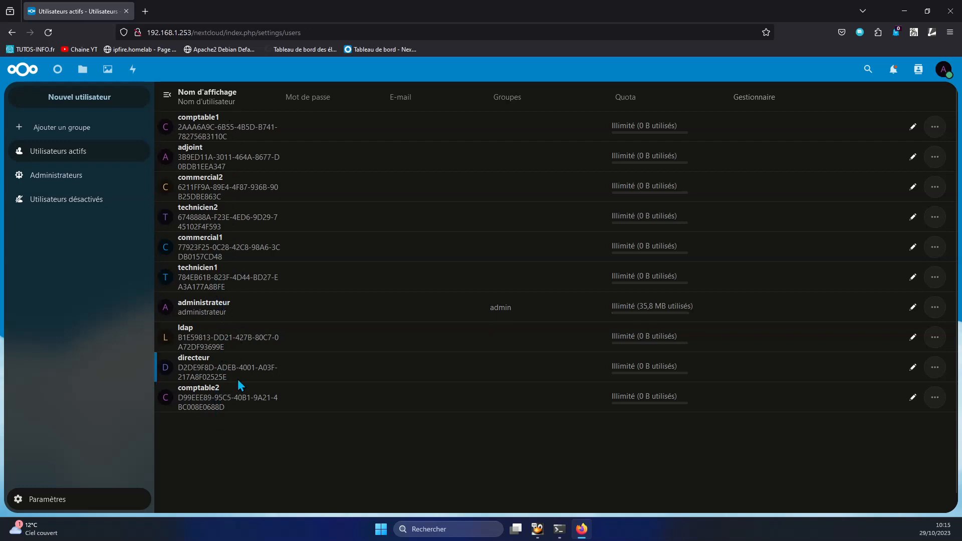
click(943, 70)
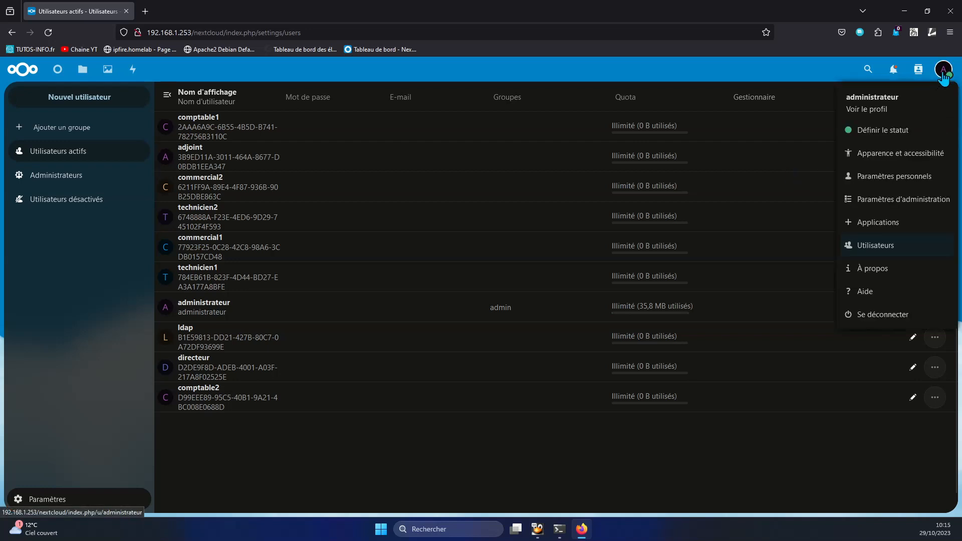
- Log out of the administrator and sign in with the director's AD username and password, correcting a typo
click(877, 318)
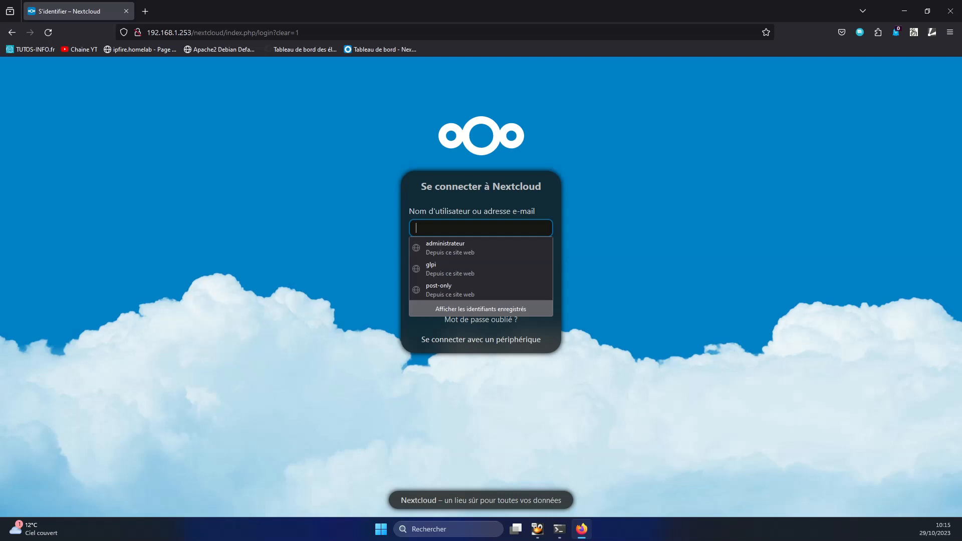
click(432, 228)
text(directeru)
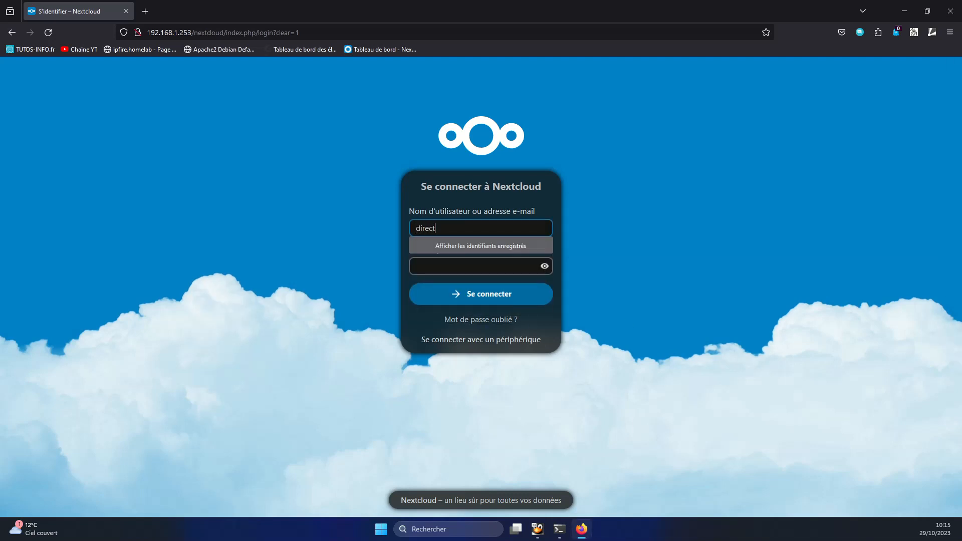
key(Tab)
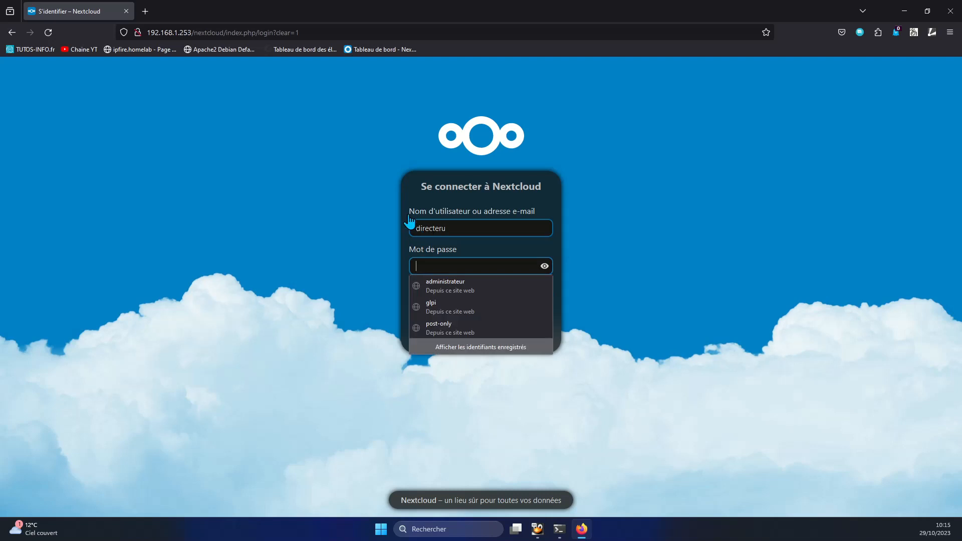
click(465, 229)
key(BackSpace)
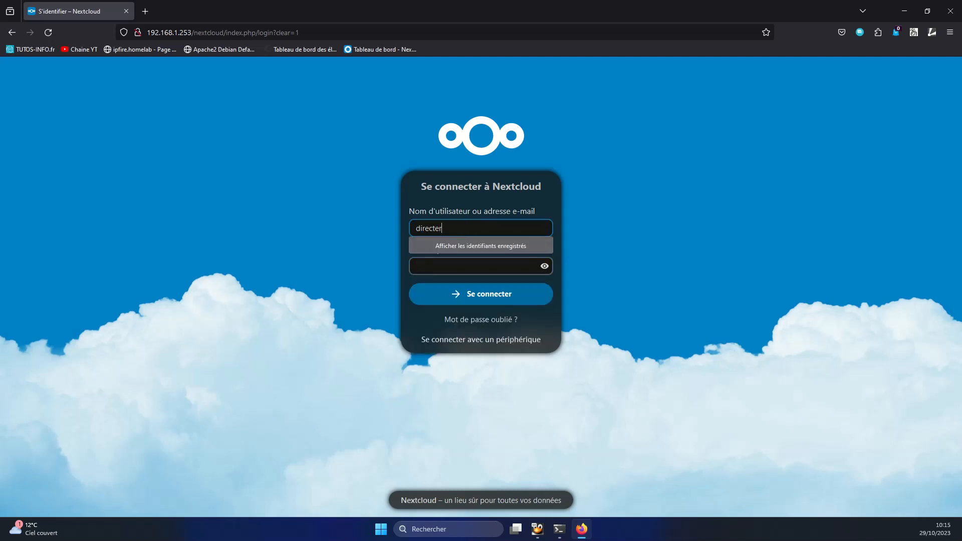
text(ur)
key(Tab)
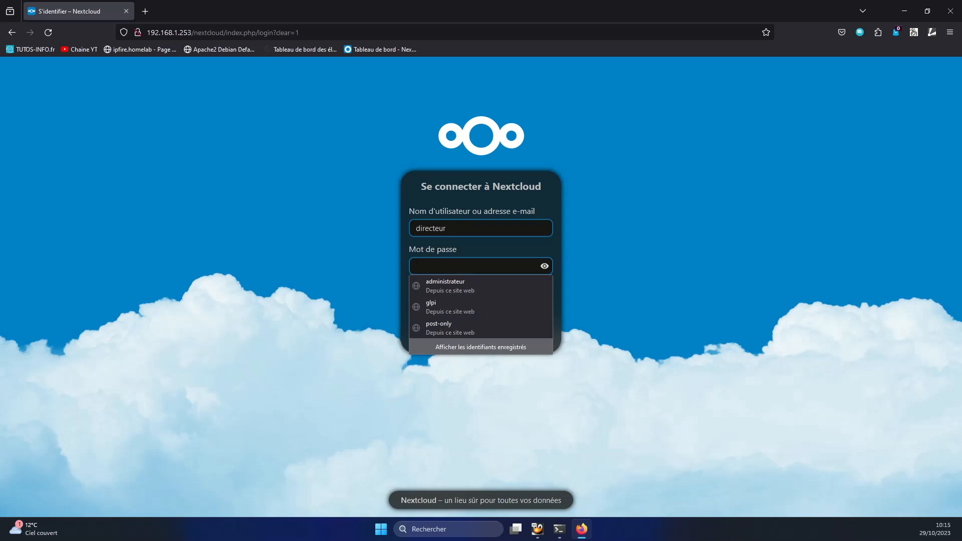
text(•••••••)
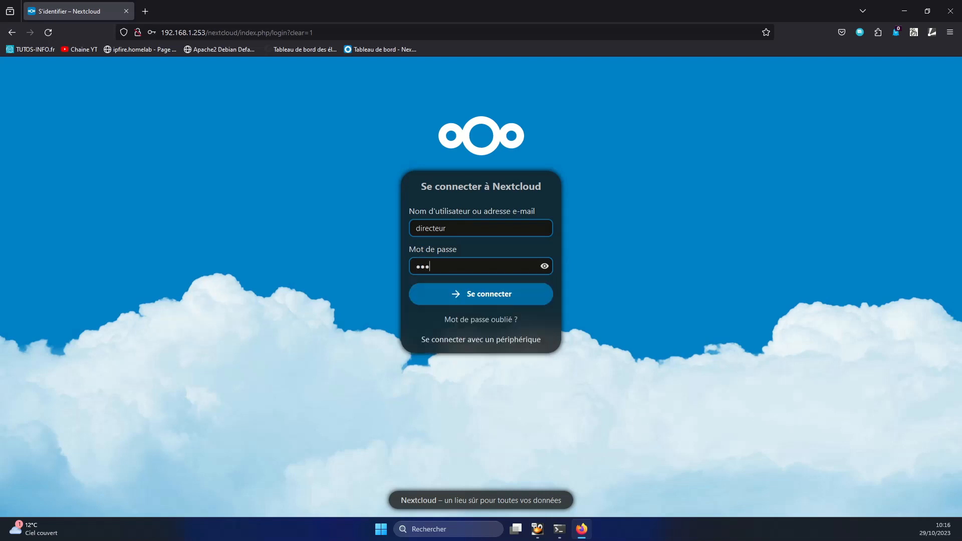
text(•••••••)
key(Return)
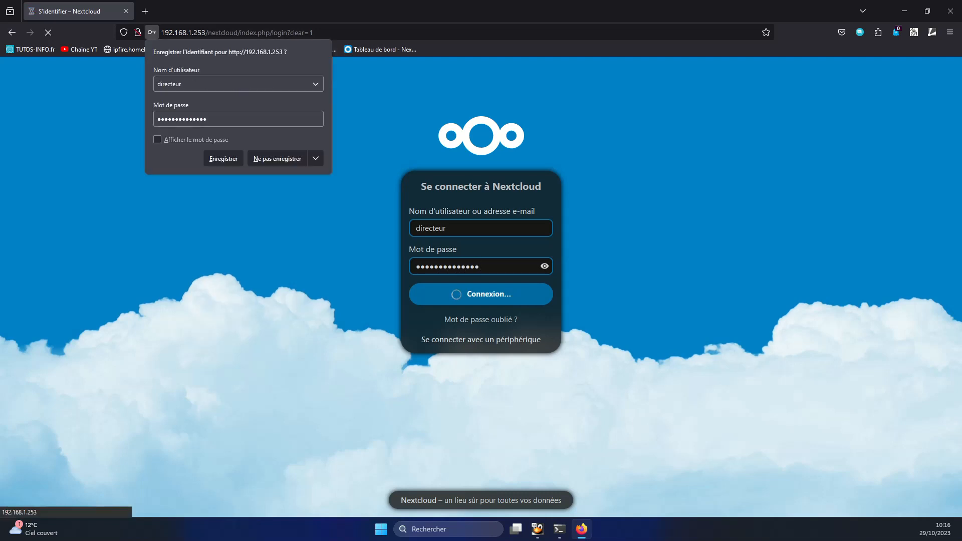
- Decline saving the login and close the welcome dialog to reach the dashboard
click(264, 159)
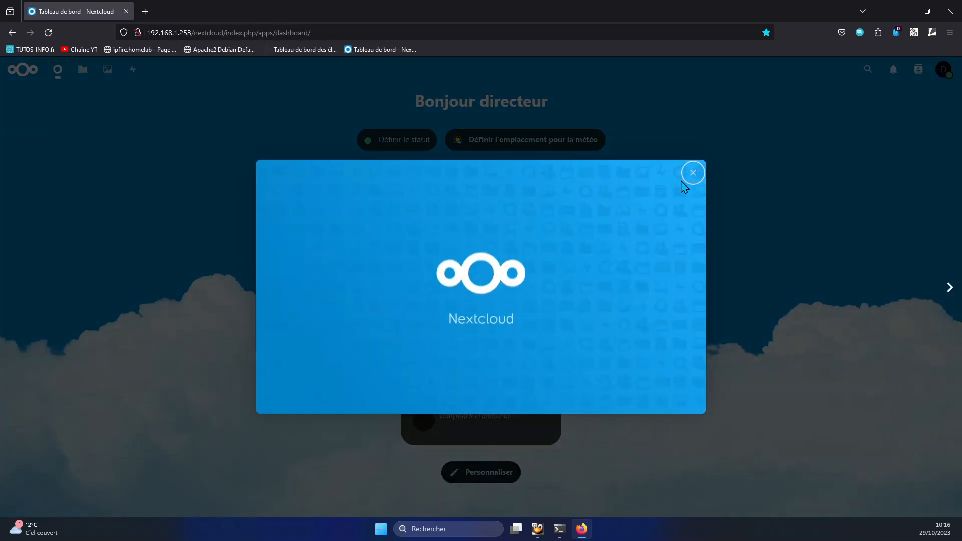
click(693, 175)
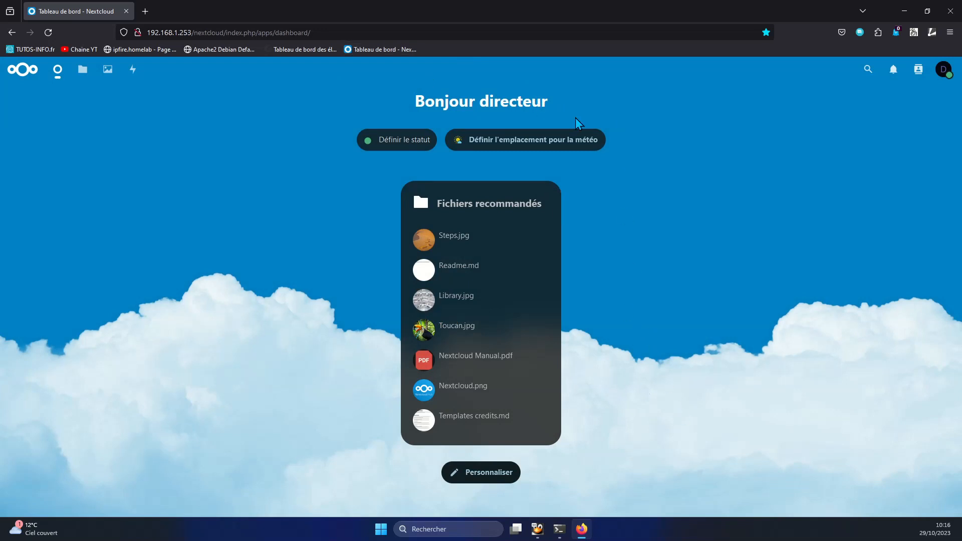
click(945, 72)
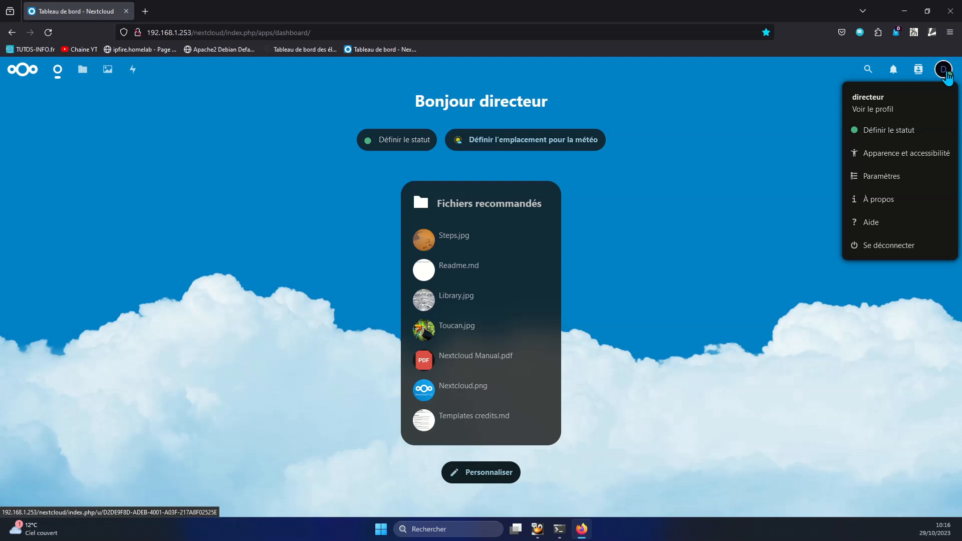
- Log out the director and sign in with the technician's AD account, reaching its dashboard
click(871, 246)
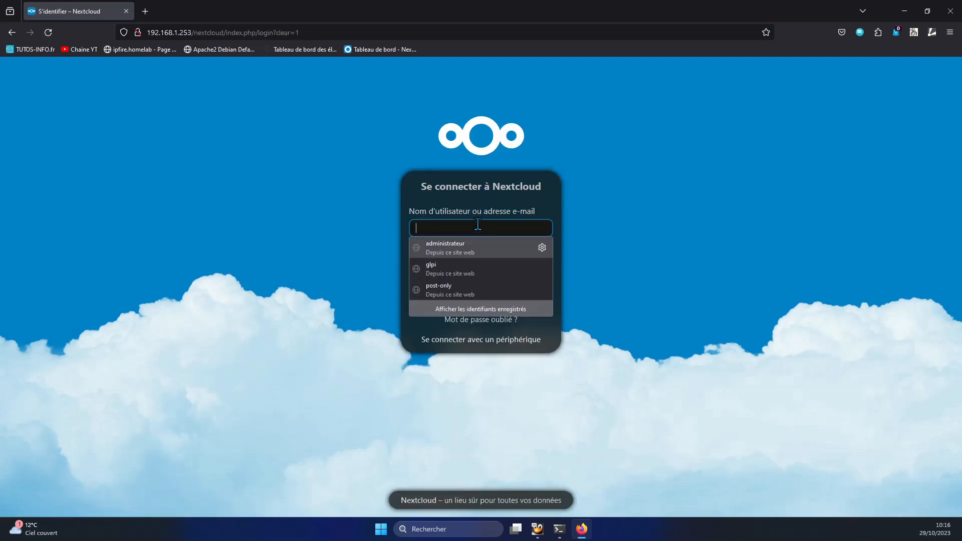
click(459, 226)
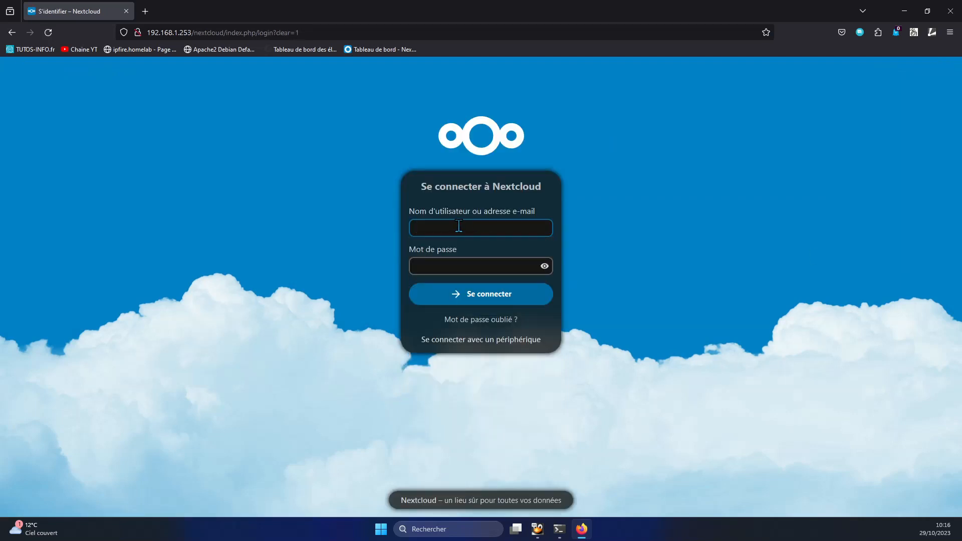
text(secr)
key(BackSpace)
key(BackSpace)
key(BackSpace)
key(BackSpace)
text(technicien)
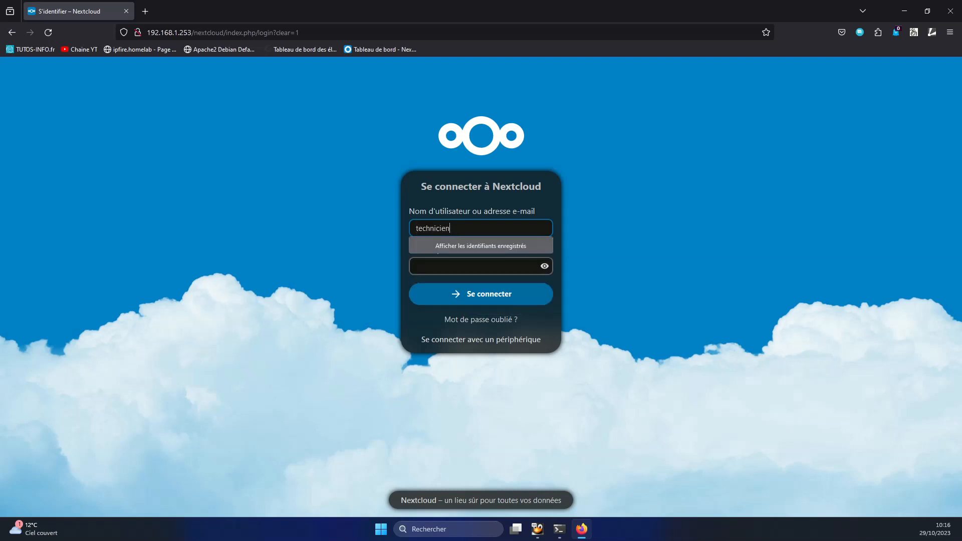
text(1)
key(Tab)
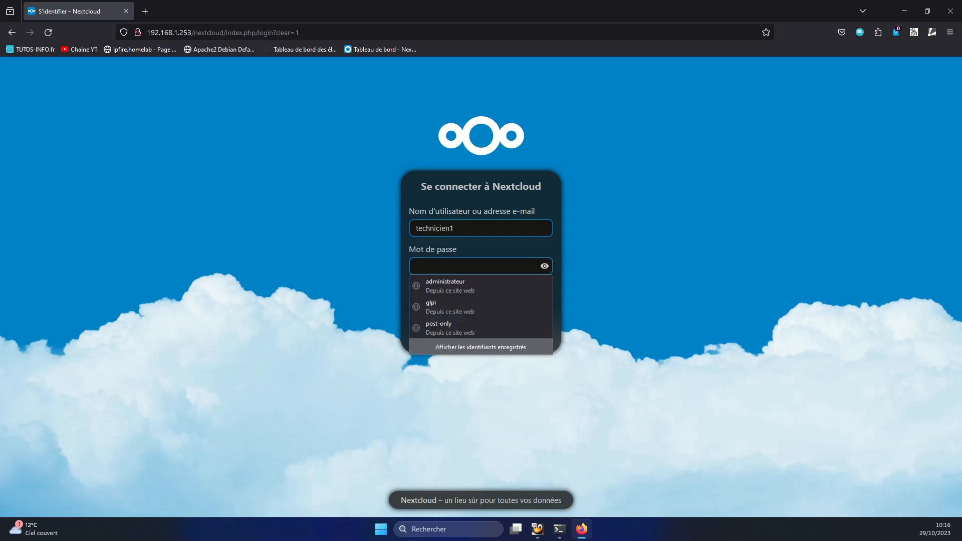
text(•)
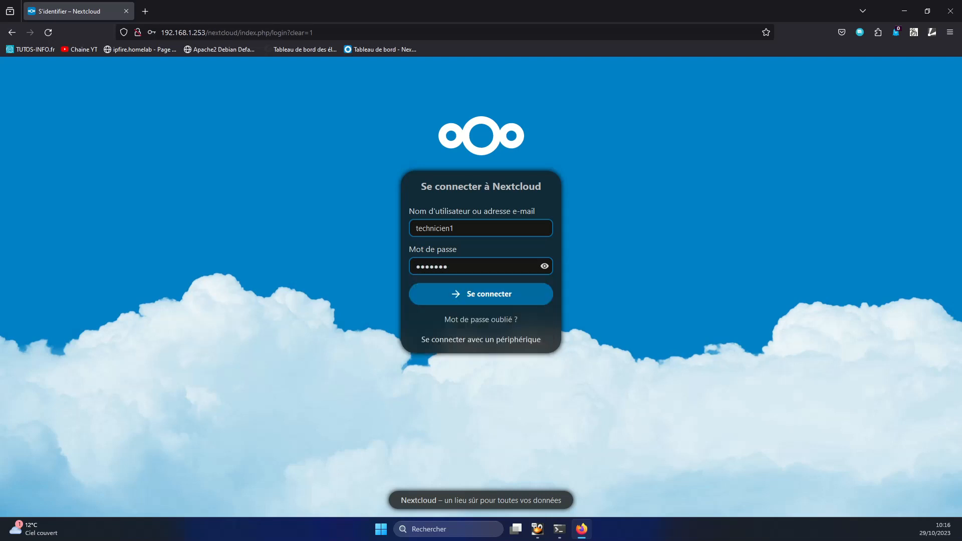
key(Return)
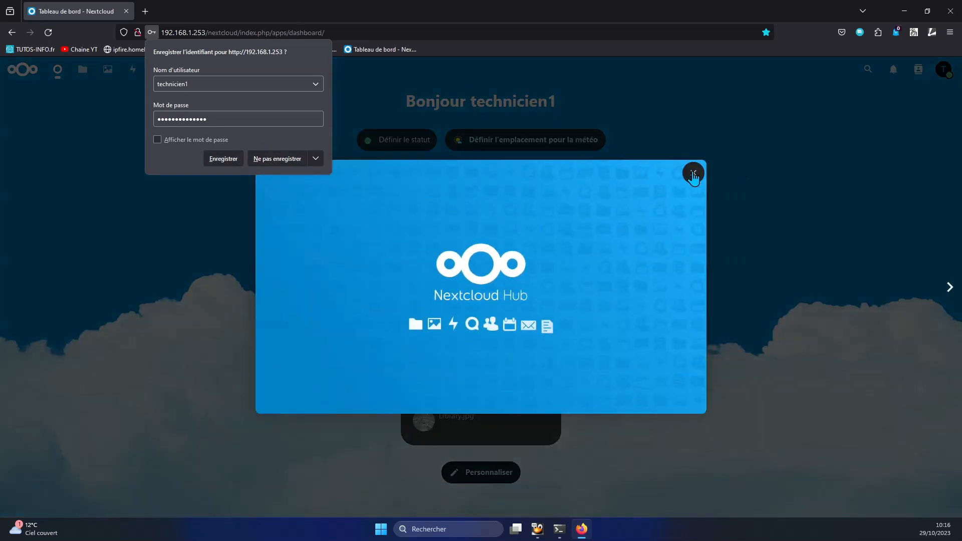
click(693, 174)
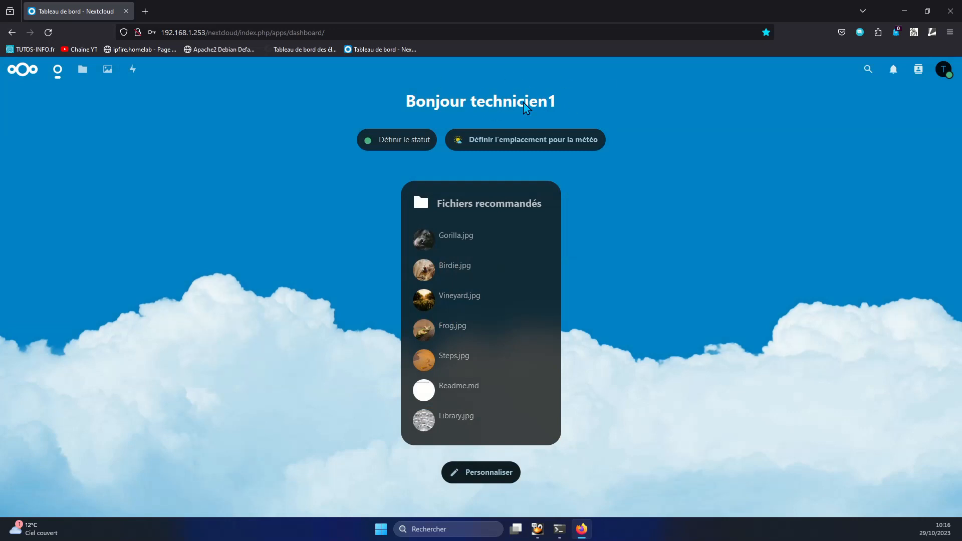
- Sign the technician out and close Firefox
click(944, 69)
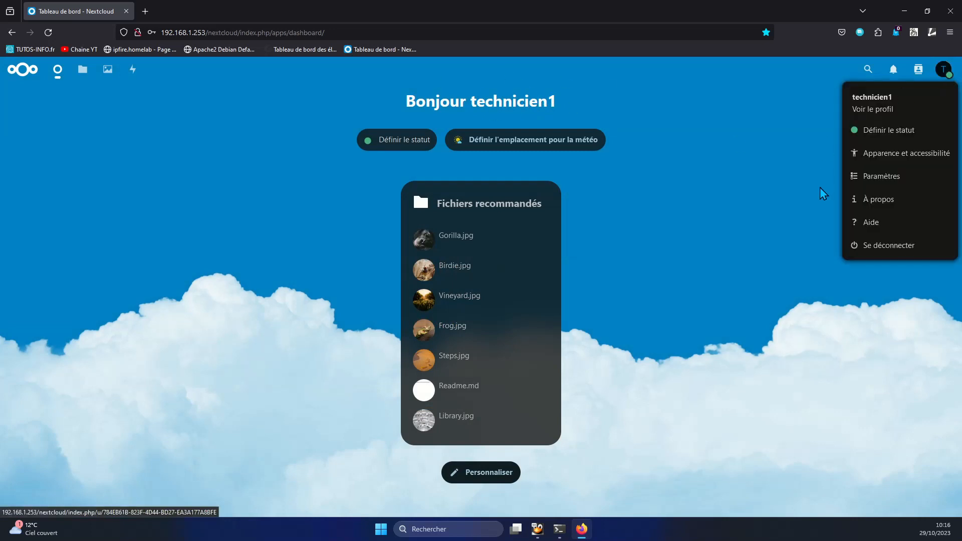
click(871, 242)
click(950, 11)
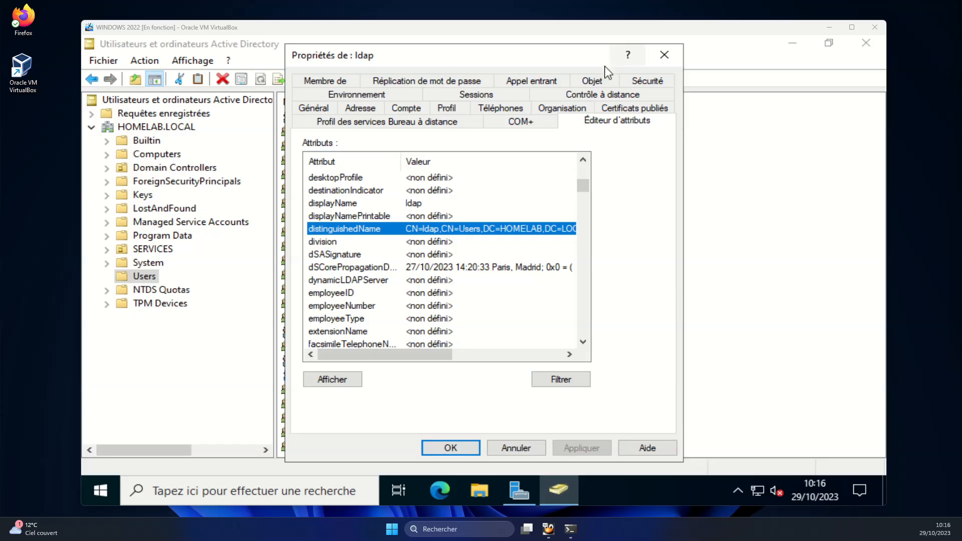
- Close the Active Directory windows and load the Nextcloud login page in Edge inside the VM
click(523, 448)
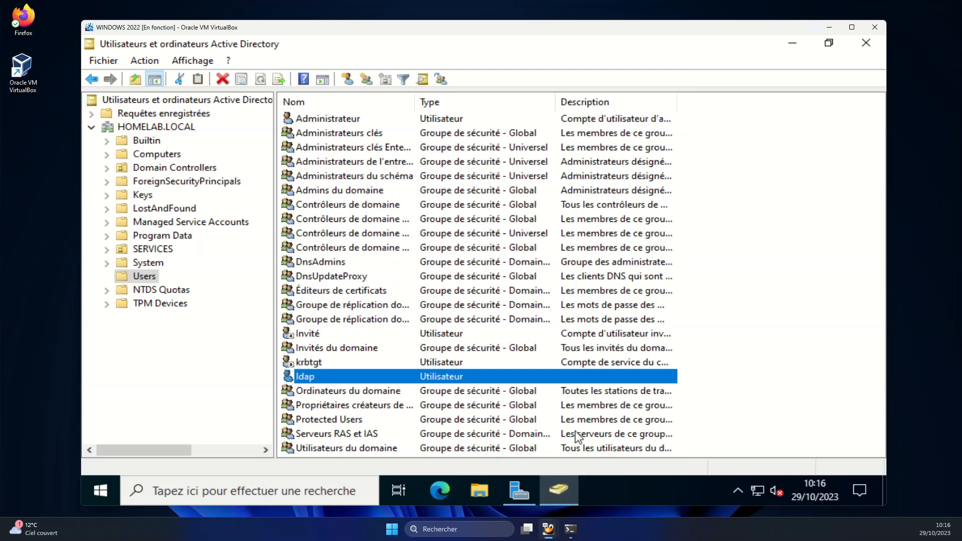
click(866, 42)
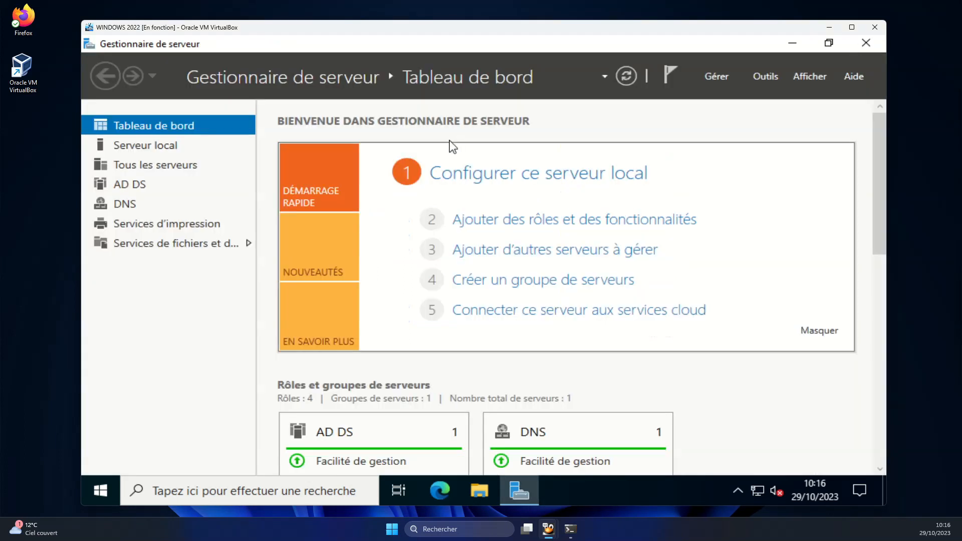
click(866, 42)
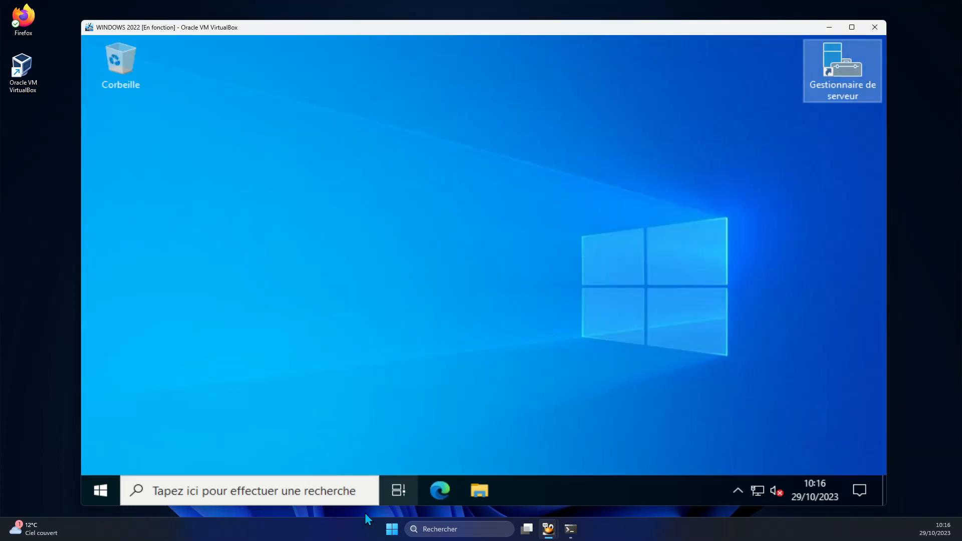
click(431, 494)
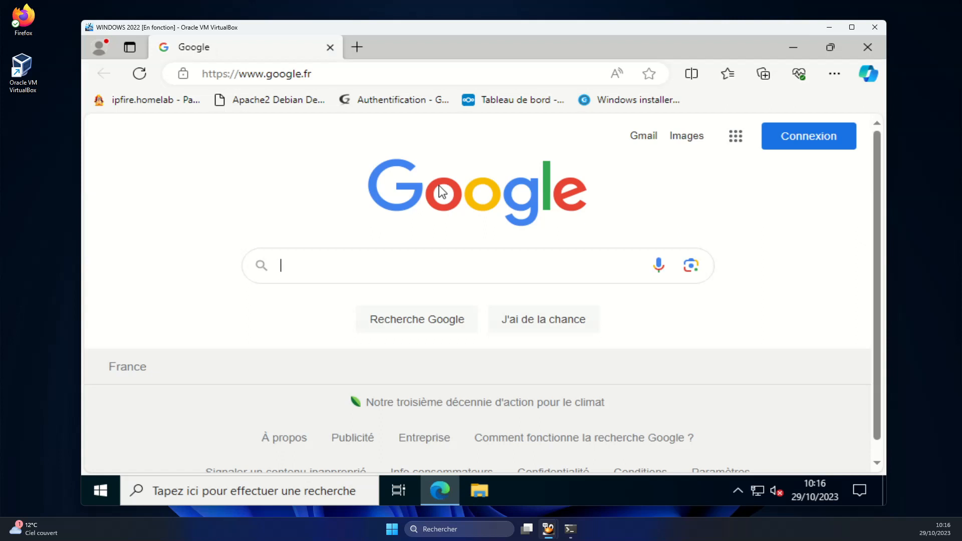
click(525, 101)
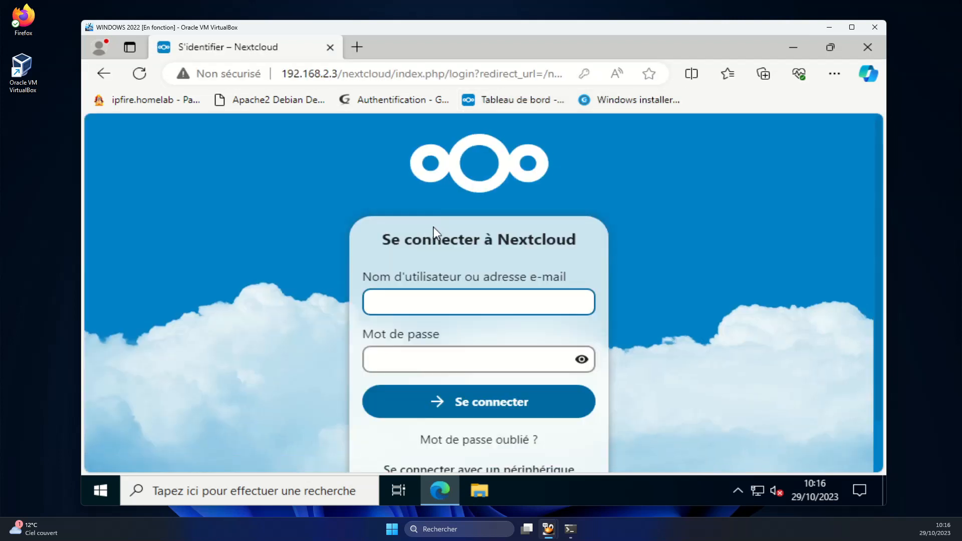
- Sign in as the AD 'directeur' account without saving the password, then sign out
scroll(405, 301, down, 2)
click(416, 250)
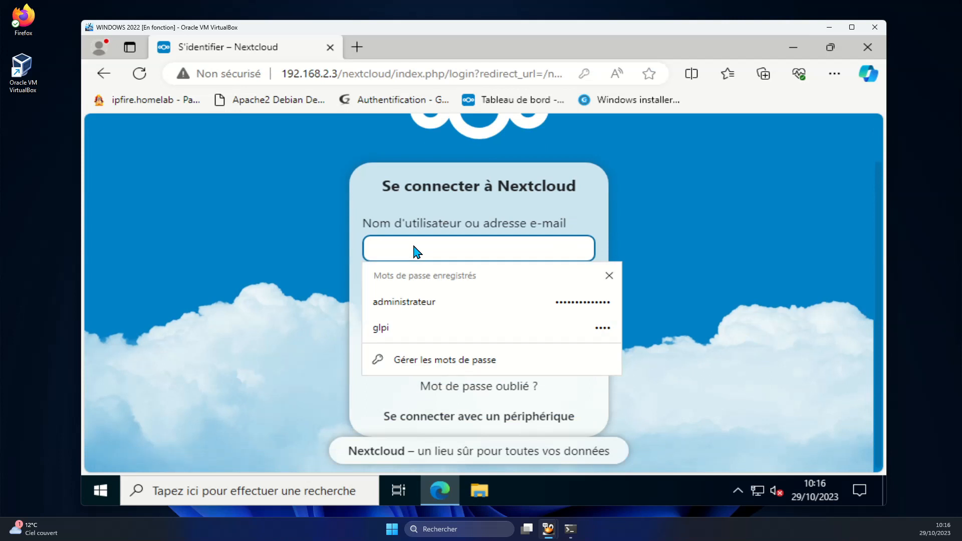
text(directeur)
key(Return)
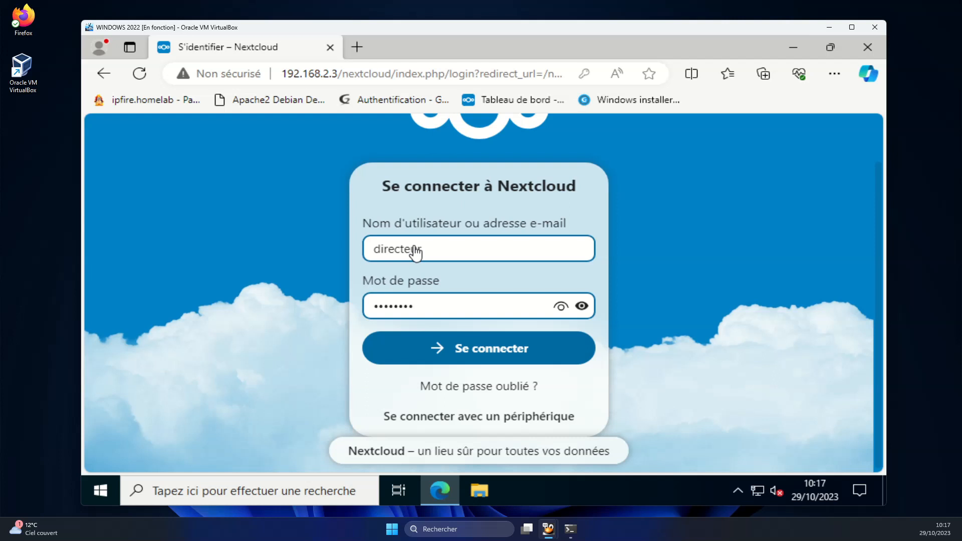
key(Return)
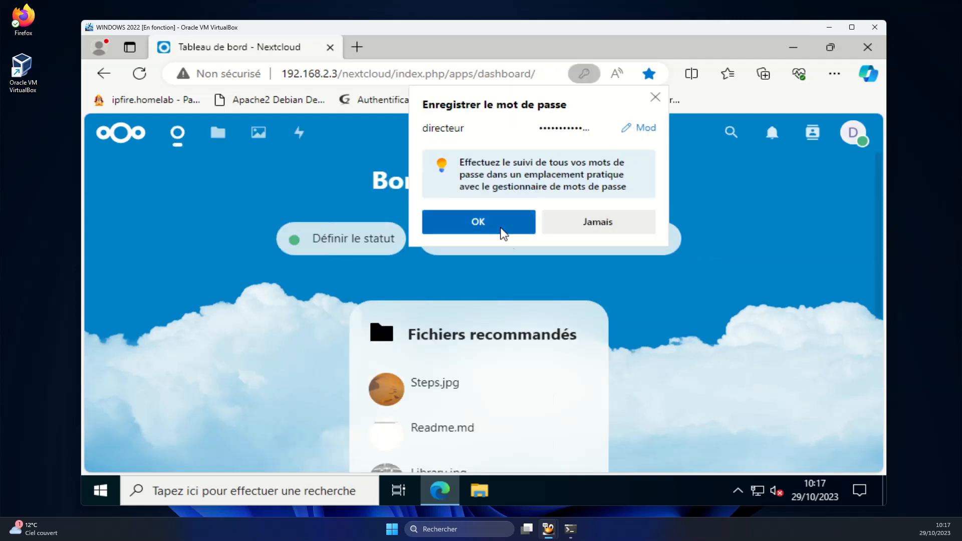
click(656, 97)
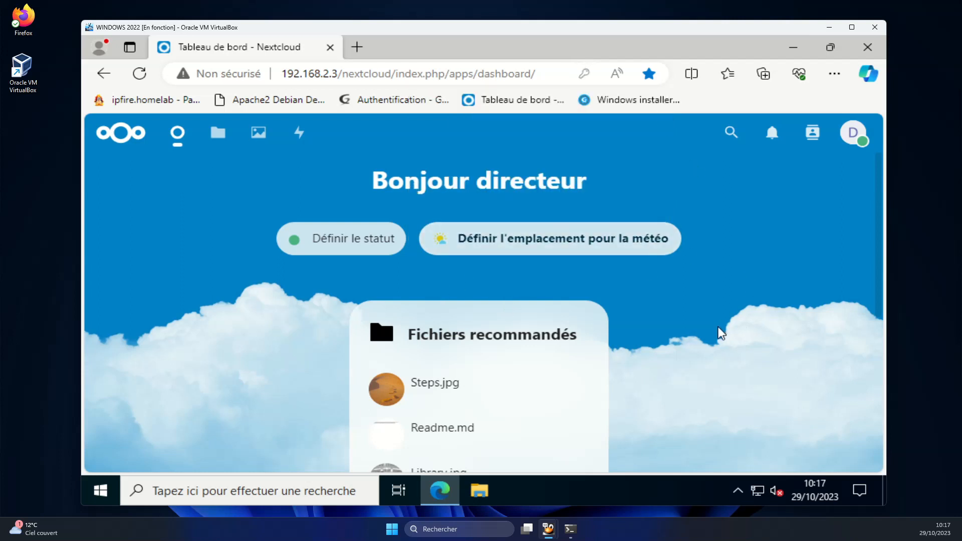
click(854, 136)
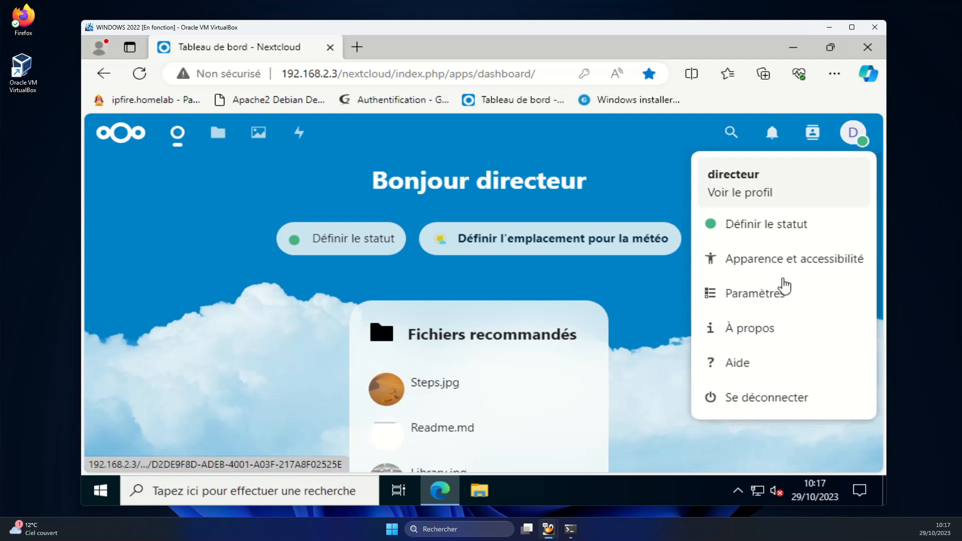
click(785, 404)
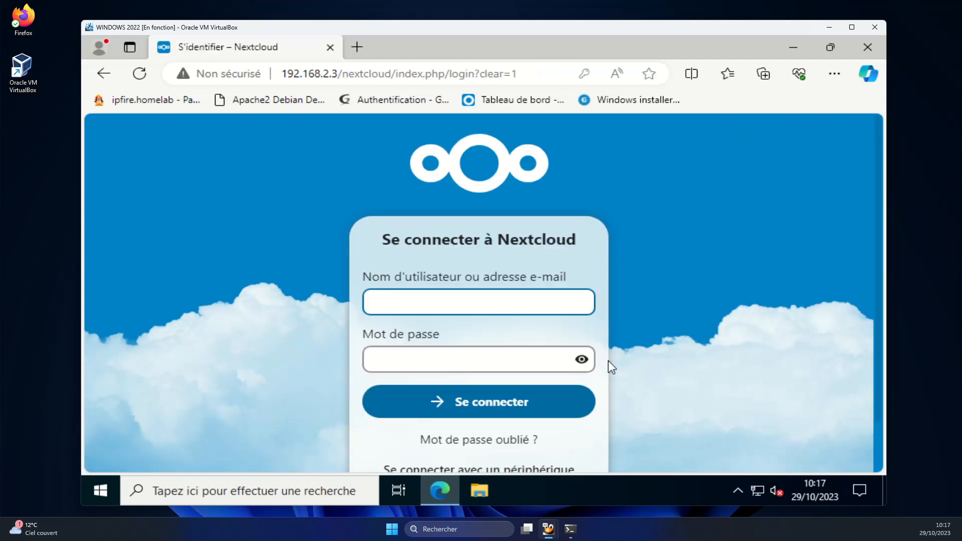
- Sign in with the saved administrator login and open the Users list
click(401, 307)
click(412, 356)
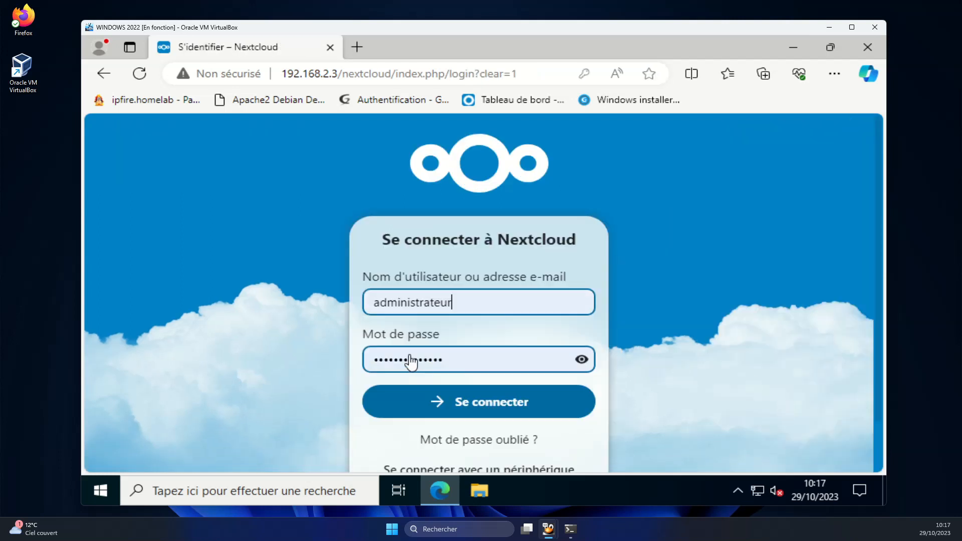
click(478, 401)
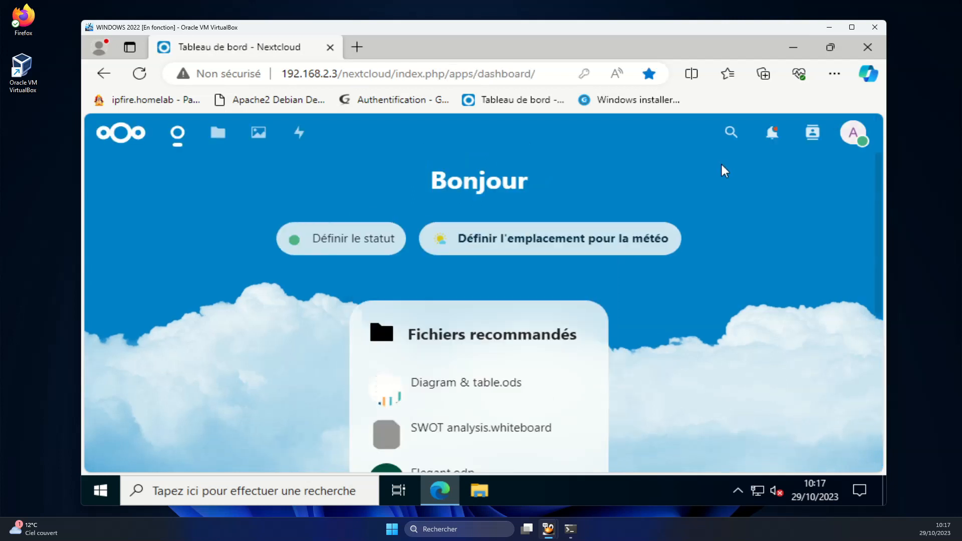
click(861, 147)
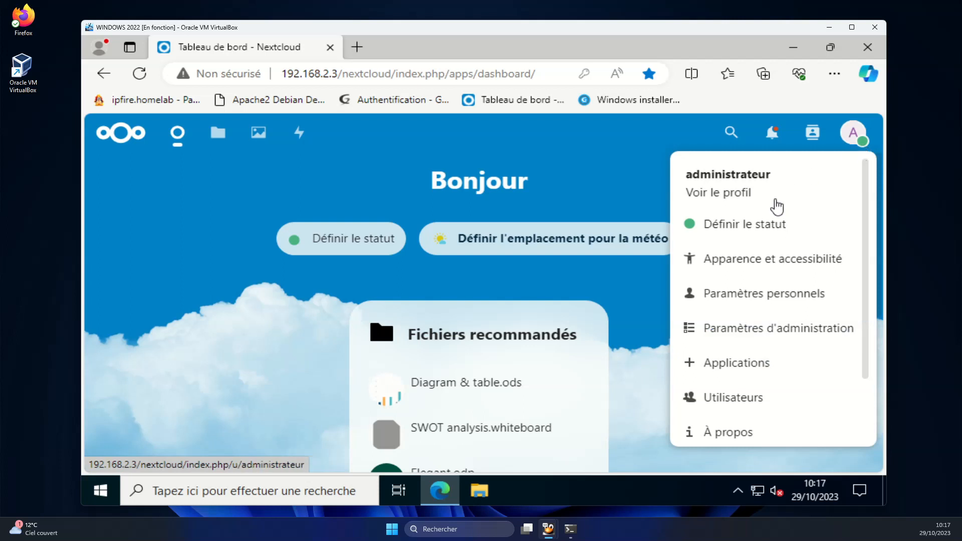
click(728, 399)
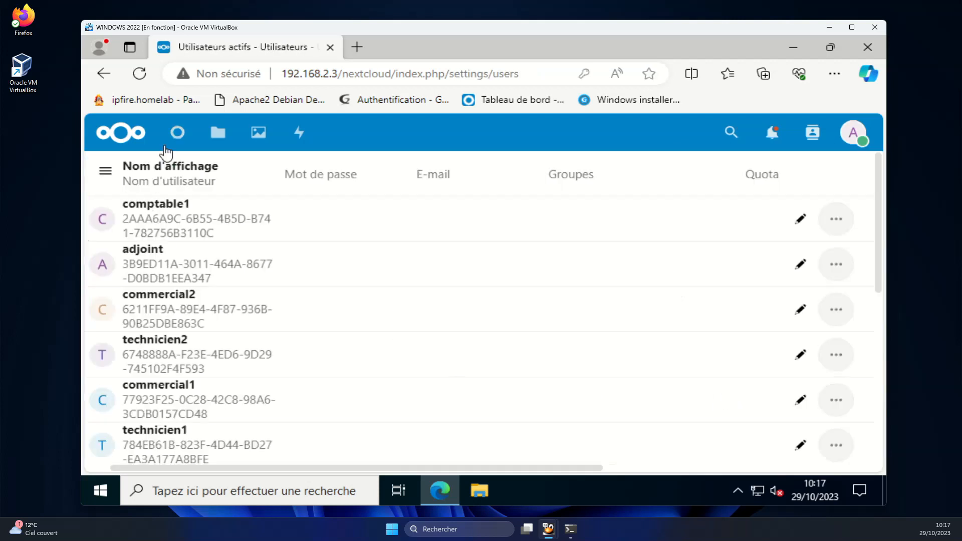
- Inspect the first AD user's edit and group options, then go to administration settings
scroll(179, 274, down, 4)
scroll(180, 278, up, 3)
scroll(180, 277, up, 1)
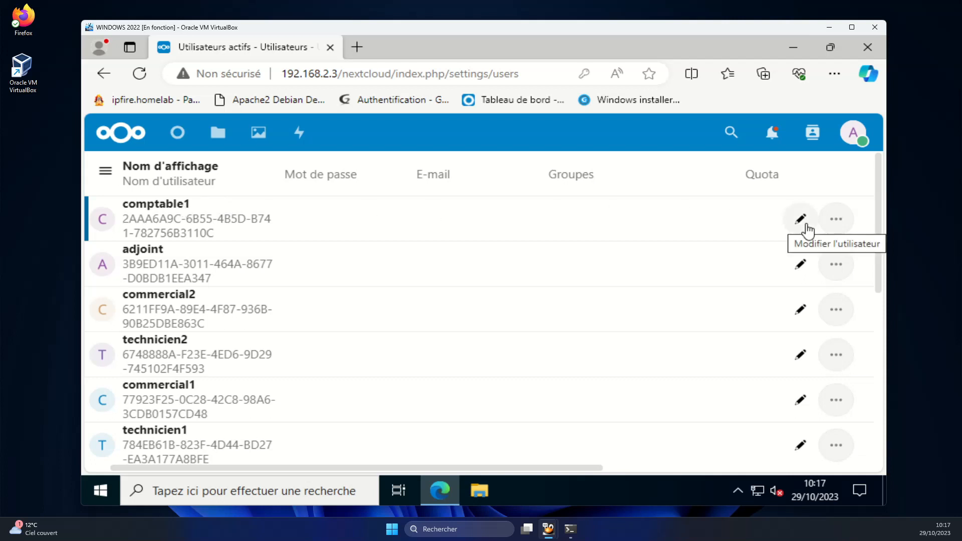
click(836, 220)
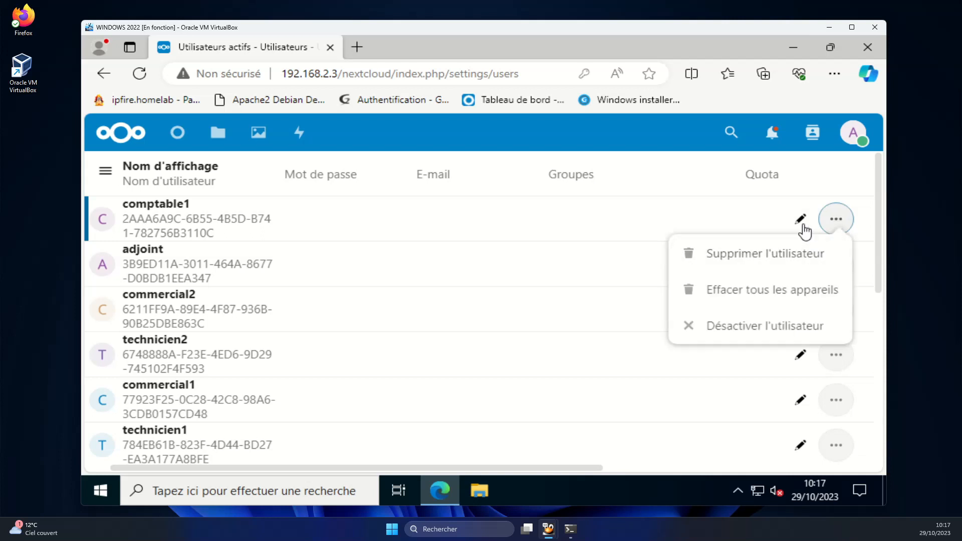
click(802, 223)
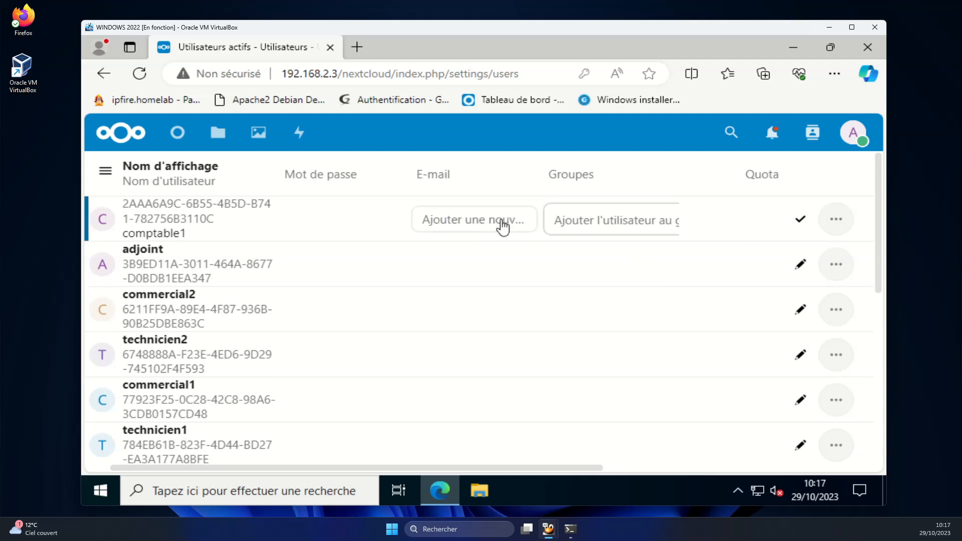
click(651, 230)
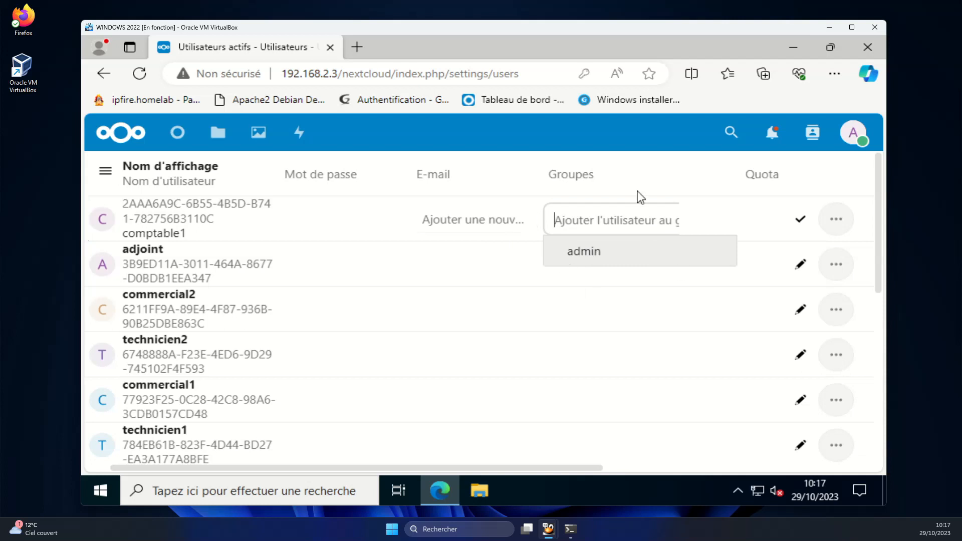
click(632, 126)
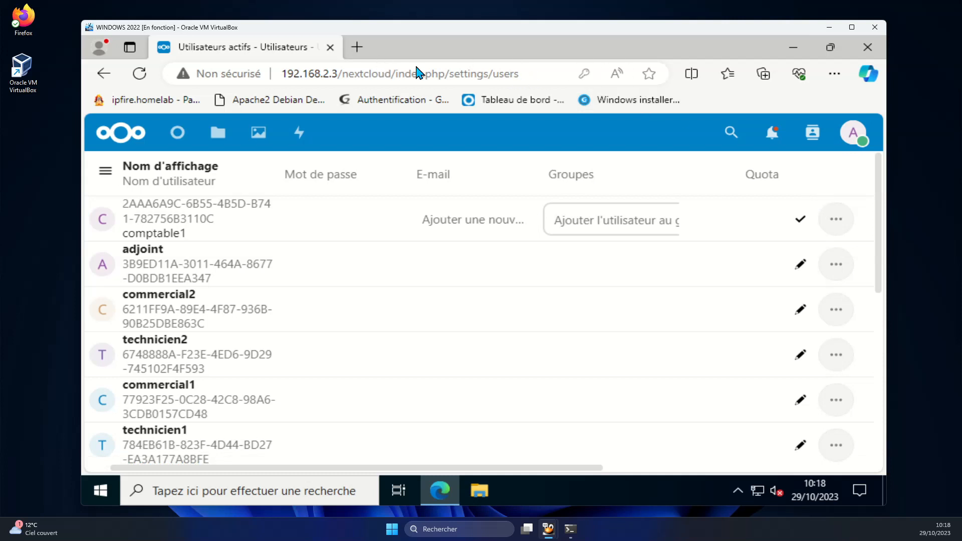
click(854, 133)
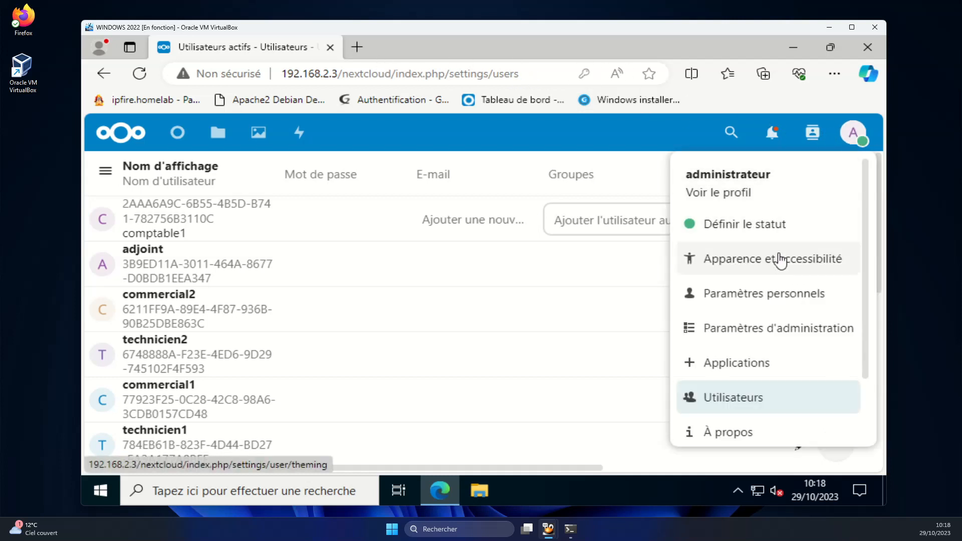
click(768, 334)
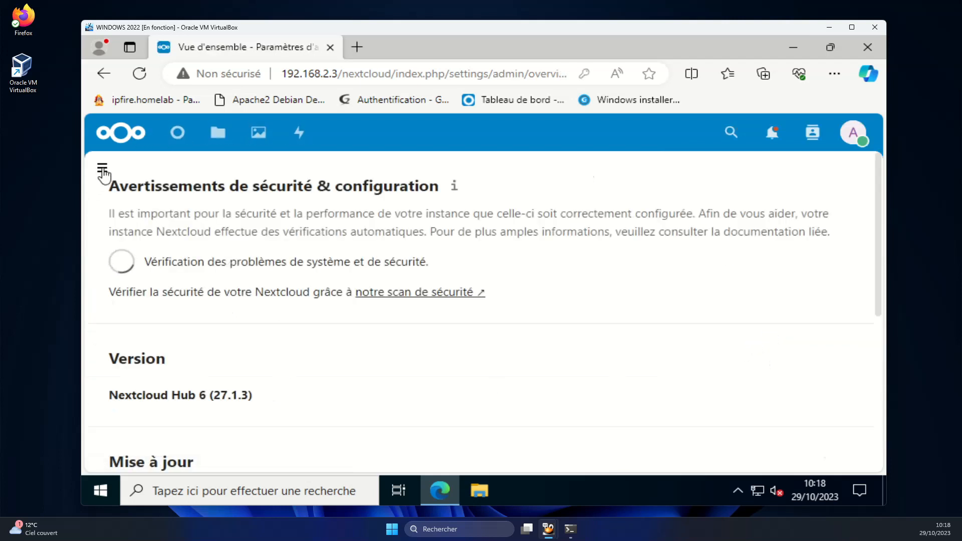
- Review the LDAP/AD Serveur tab: base DN dc=homelab,dc=local reporting Configuration OK
click(102, 169)
scroll(173, 321, down, 10)
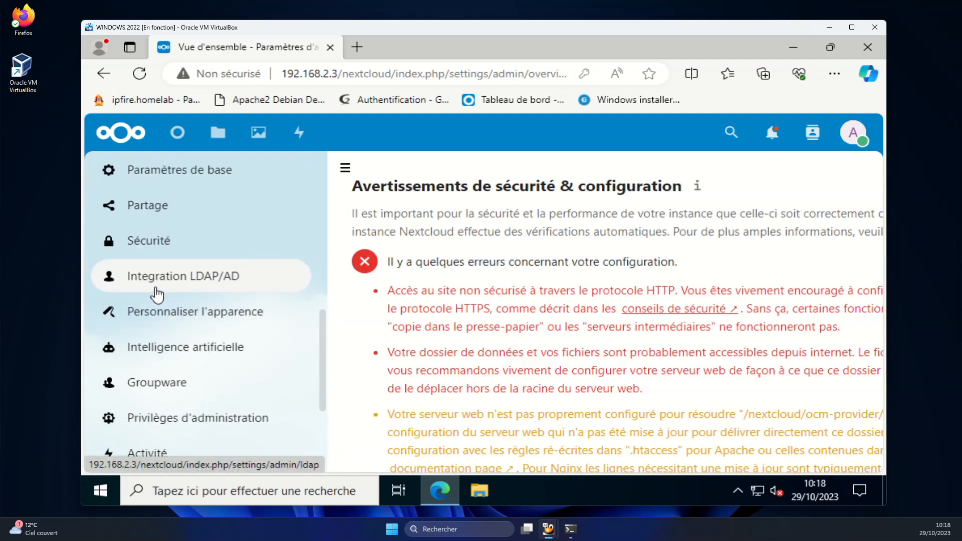
click(172, 282)
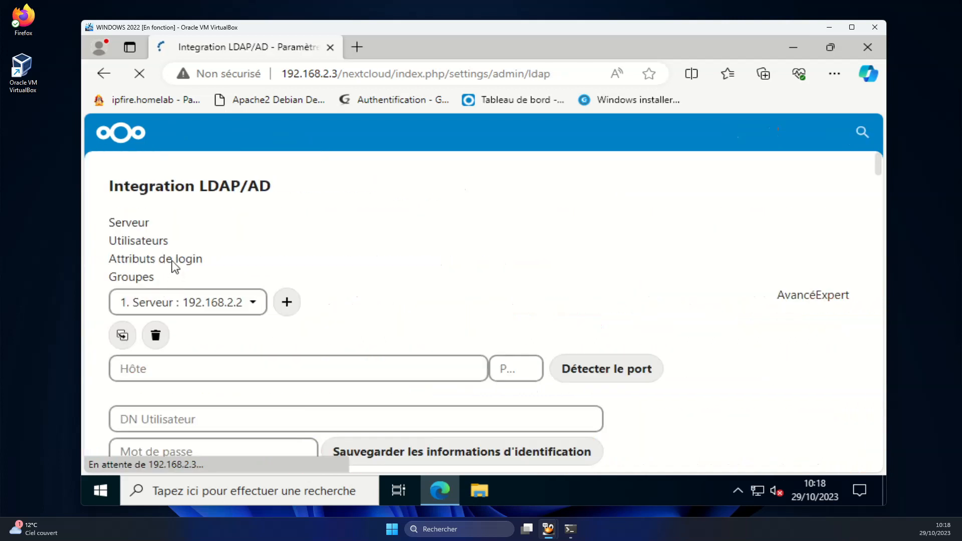
scroll(340, 288, down, 1)
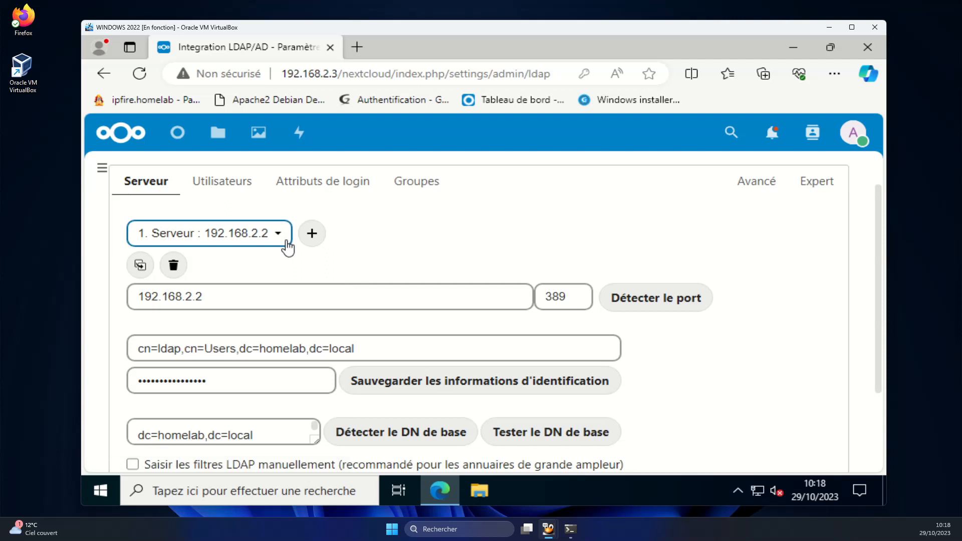
scroll(232, 256, down, 2)
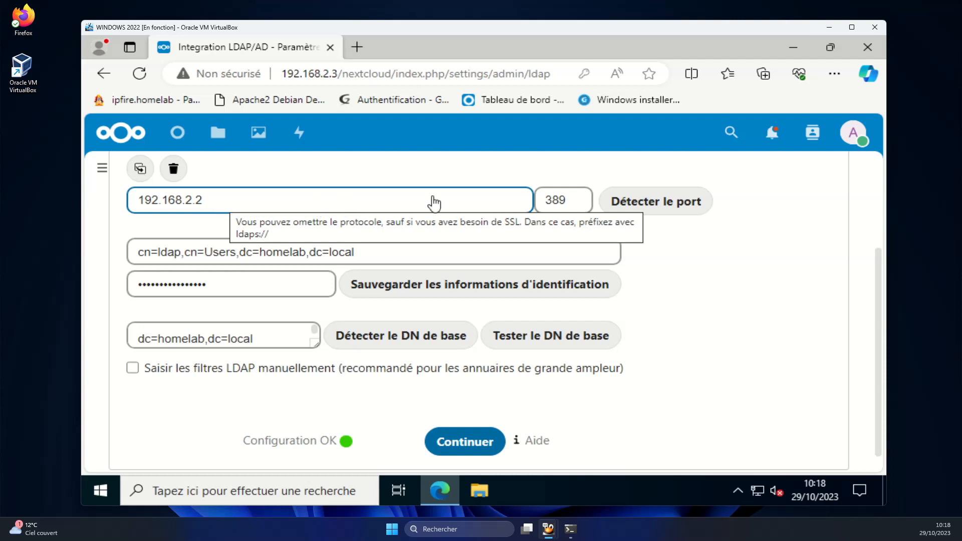
click(320, 258)
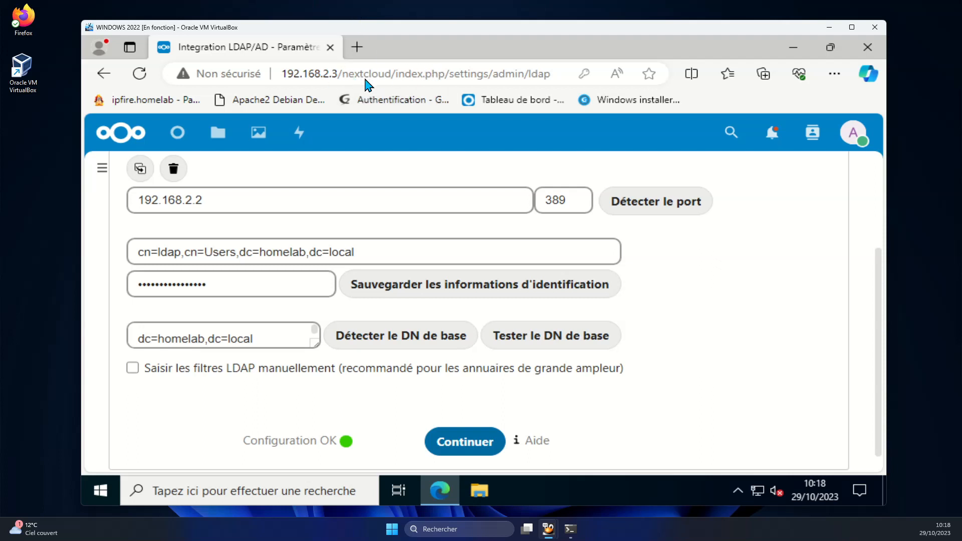
click(448, 80)
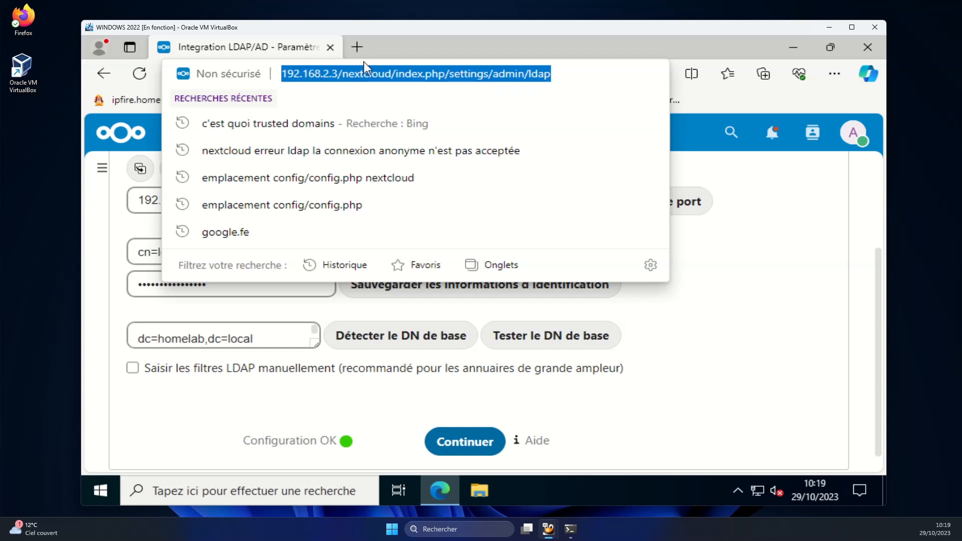
click(365, 75)
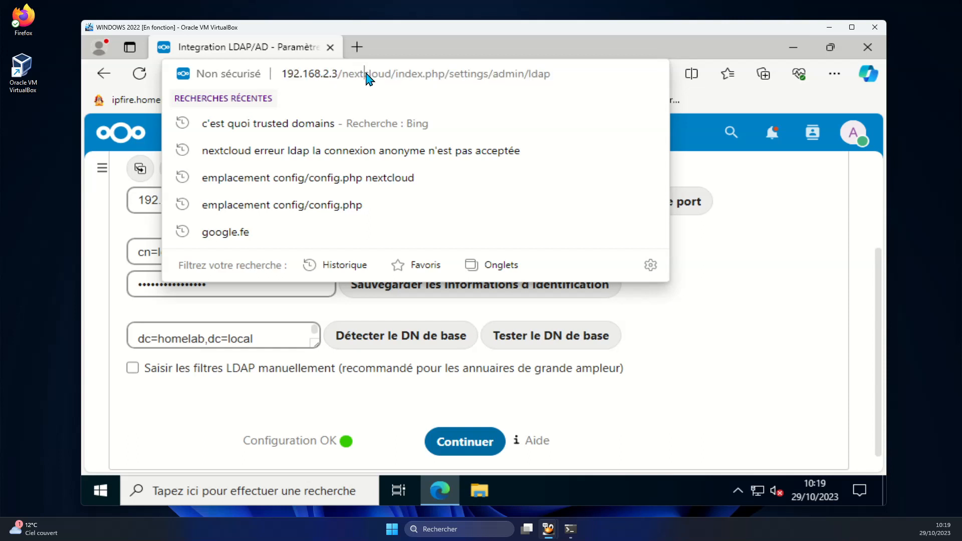
click(360, 49)
click(360, 73)
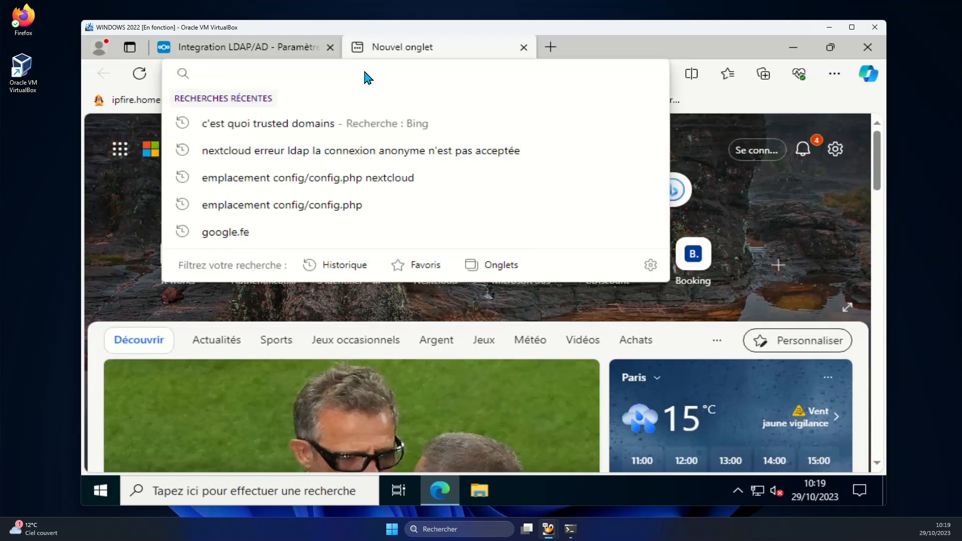
text(next)
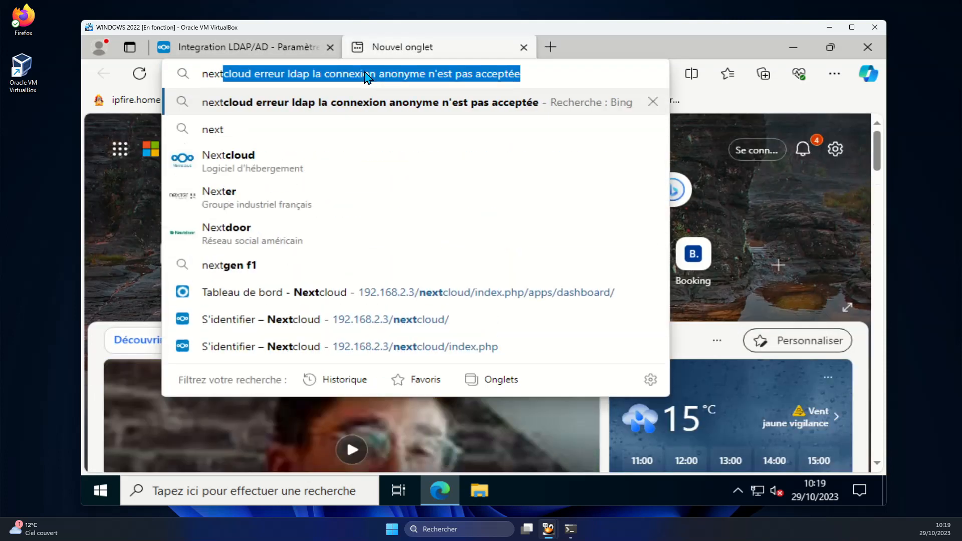
text(cloud)
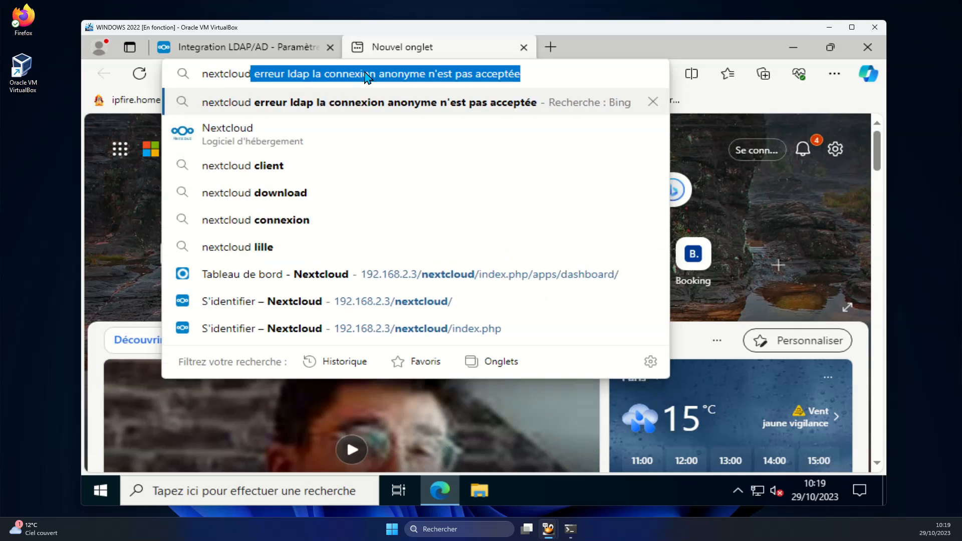
text(.homel)
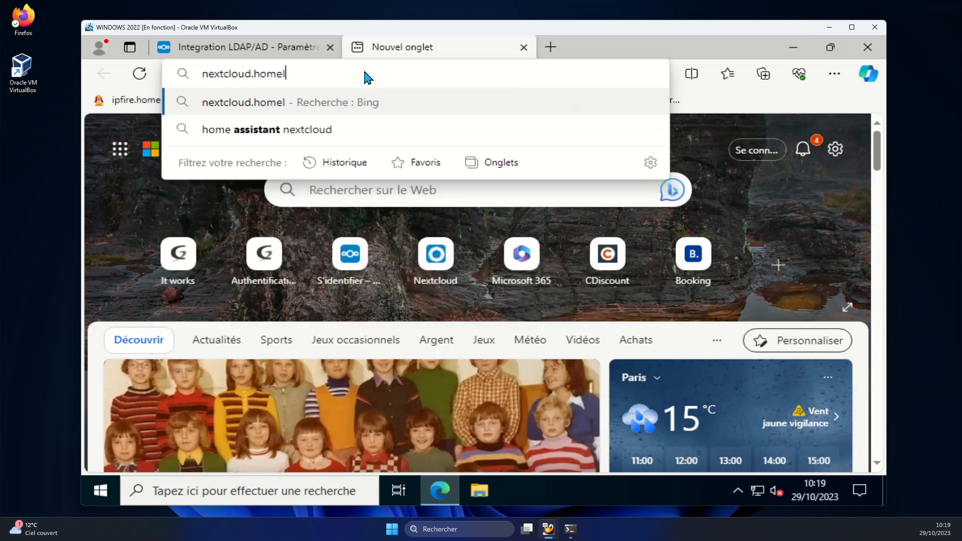
text(ab)
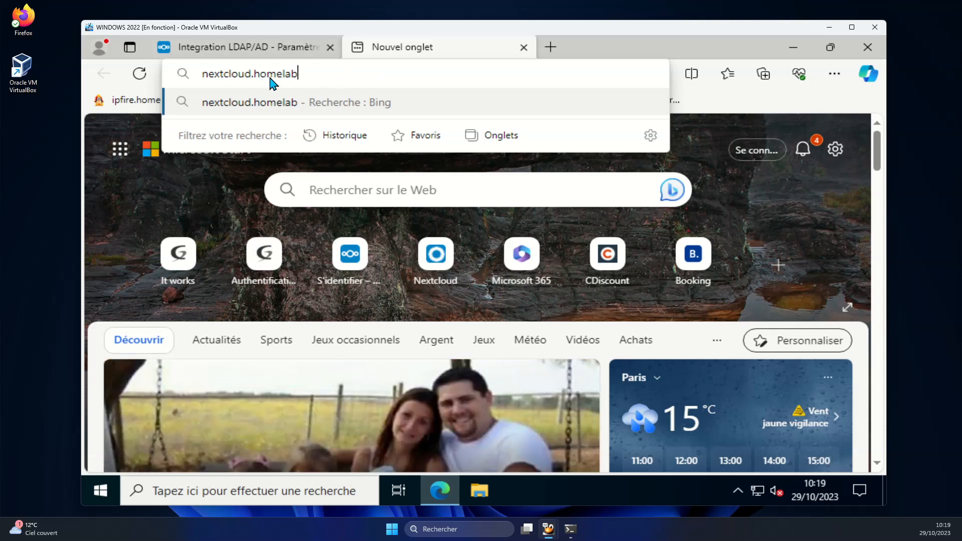
key(Return)
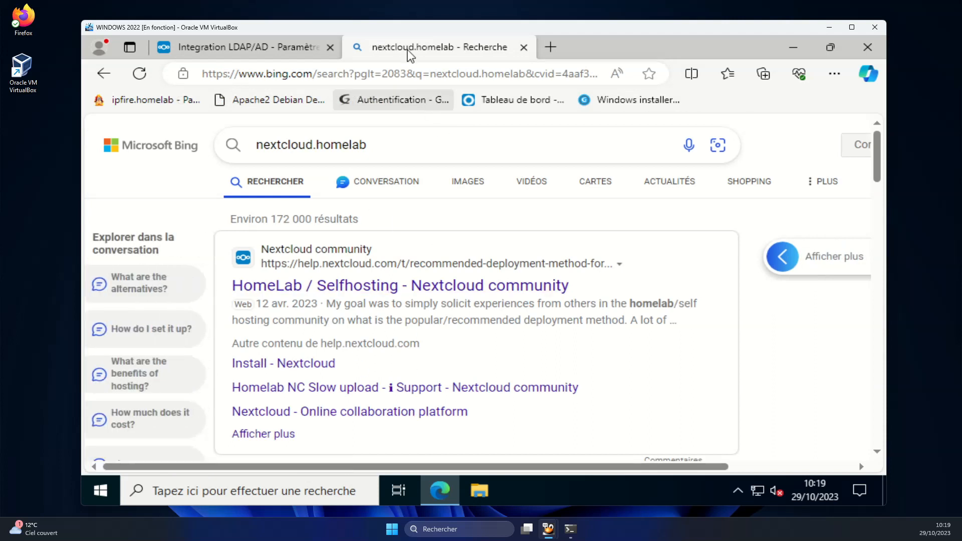
click(524, 47)
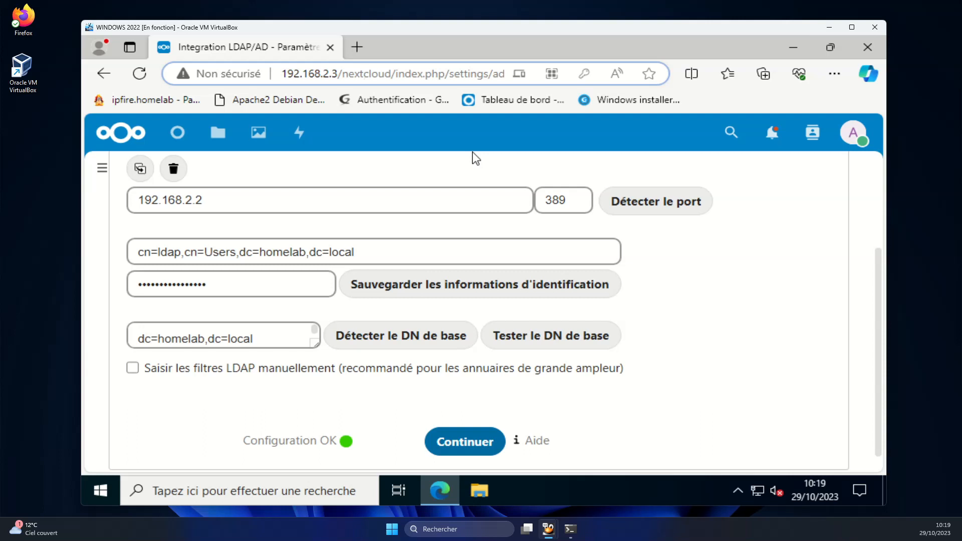